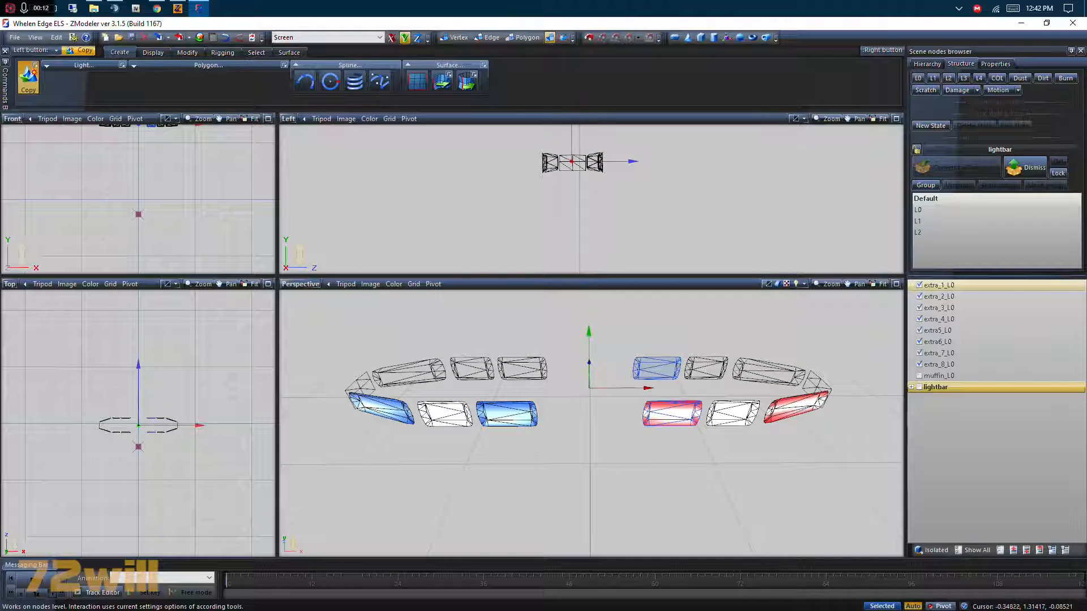
Create four dummy helpers in the scene for the lightbar's extras
{"action": "middle_click_drag", "start_coordinate": [432, 442], "coordinate": [439, 385]}
{"action": "scroll", "coordinate": [446, 376], "scroll_direction": "up", "scroll_amount": 3}
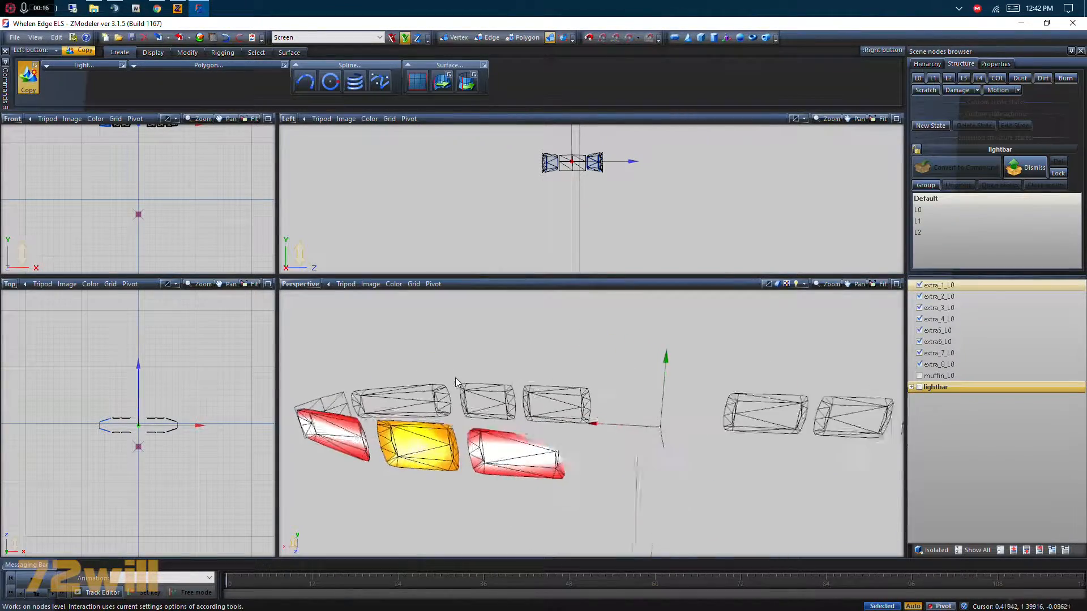
{"action": "middle_click_drag", "start_coordinate": [505, 365], "coordinate": [623, 374]}
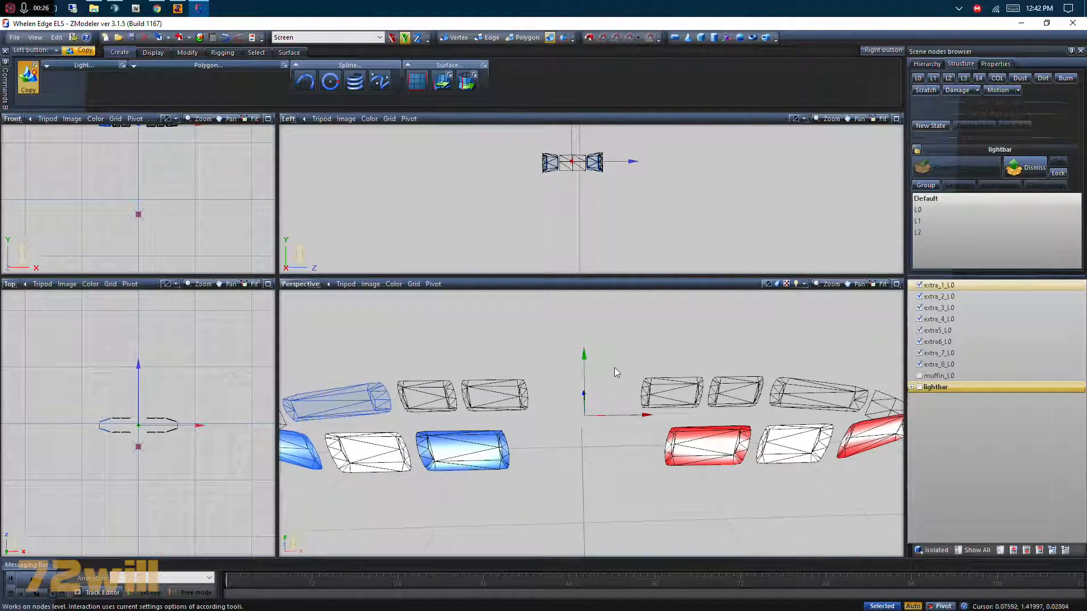
{"action": "scroll", "coordinate": [623, 375], "scroll_direction": "down", "scroll_amount": 3}
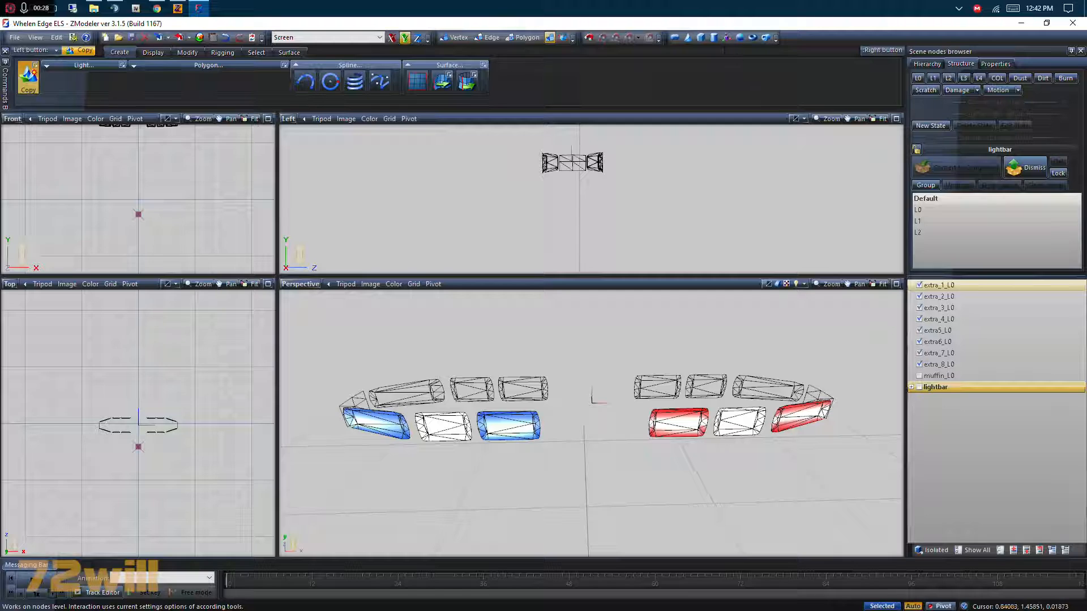
{"action": "left_click", "coordinate": [938, 296]}
{"action": "left_click", "coordinate": [727, 38]}
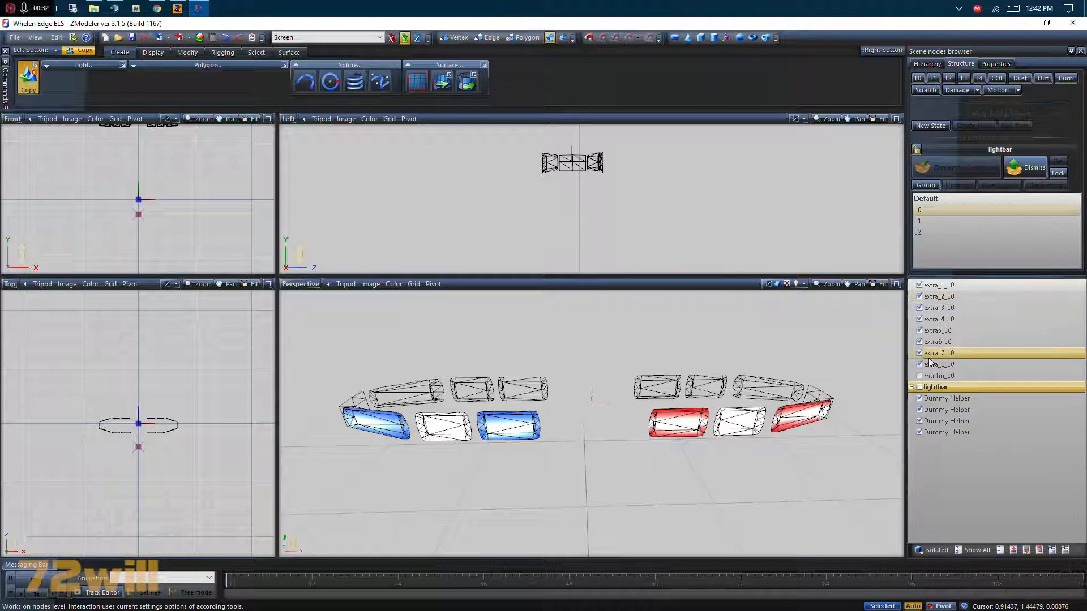
Rename the four dummy helpers as extra_1, extra_2, extra_3 and extra_4
{"action": "double_click", "coordinate": [986, 399]}
{"action": "type", "text": "extra_1"}
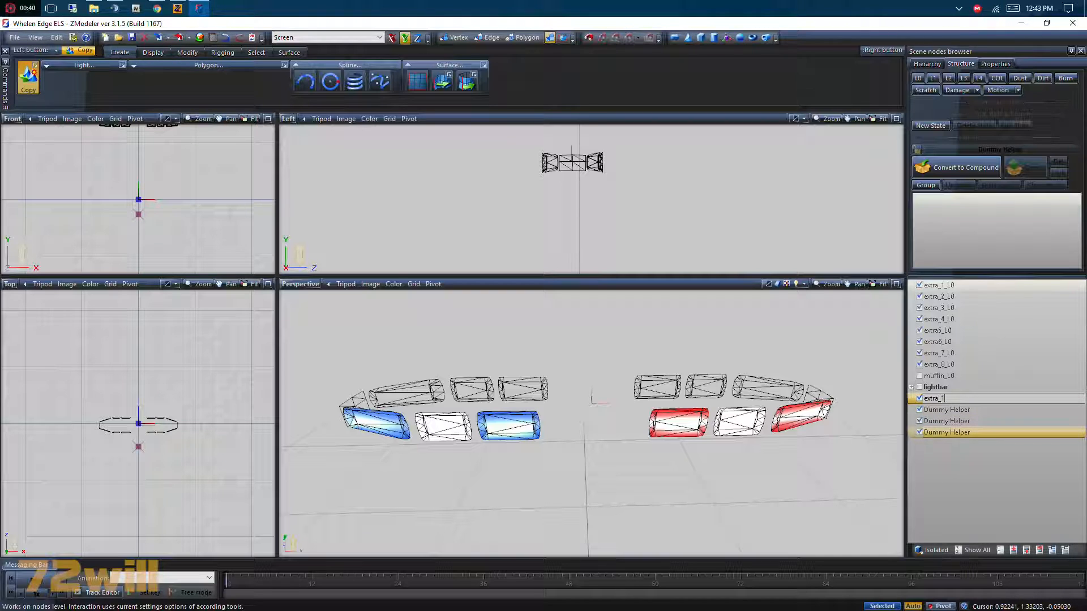
{"action": "key", "text": "Return"}
{"action": "double_click", "coordinate": [994, 409]}
{"action": "type", "text": "extra_2"}
{"action": "key", "text": "Return"}
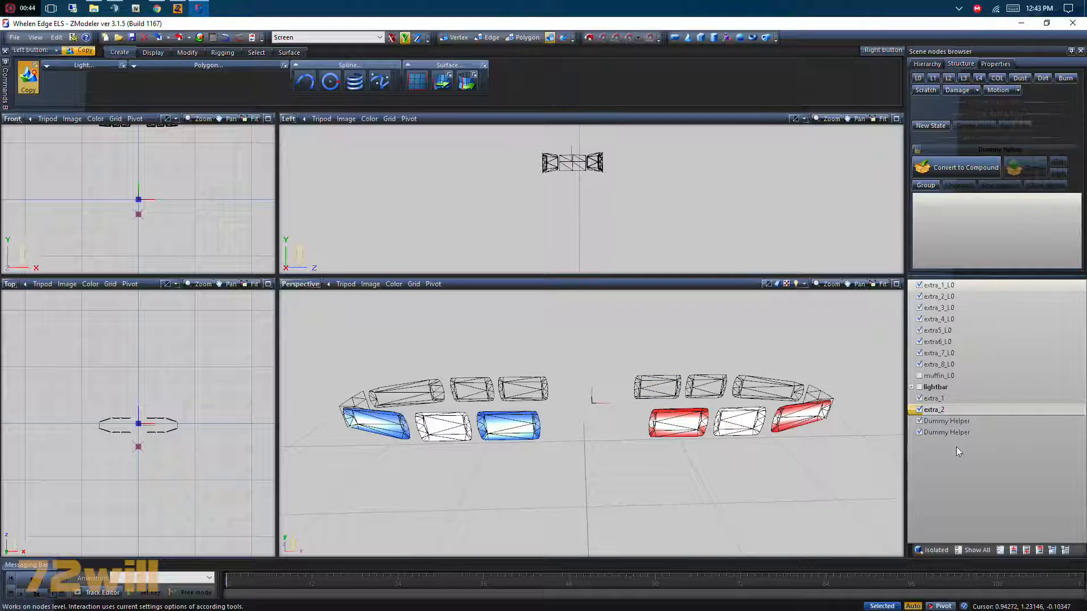
{"action": "double_click", "coordinate": [990, 421]}
{"action": "type", "text": "extra_3"}
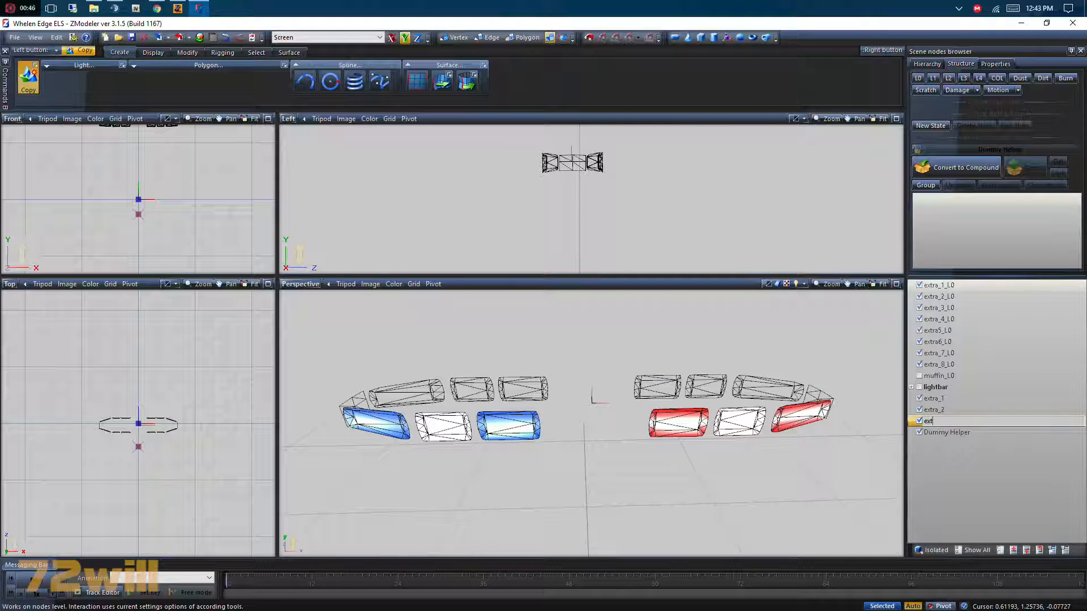
{"action": "key", "text": "Return"}
{"action": "double_click", "coordinate": [979, 433]}
{"action": "type", "text": "extra_4"}
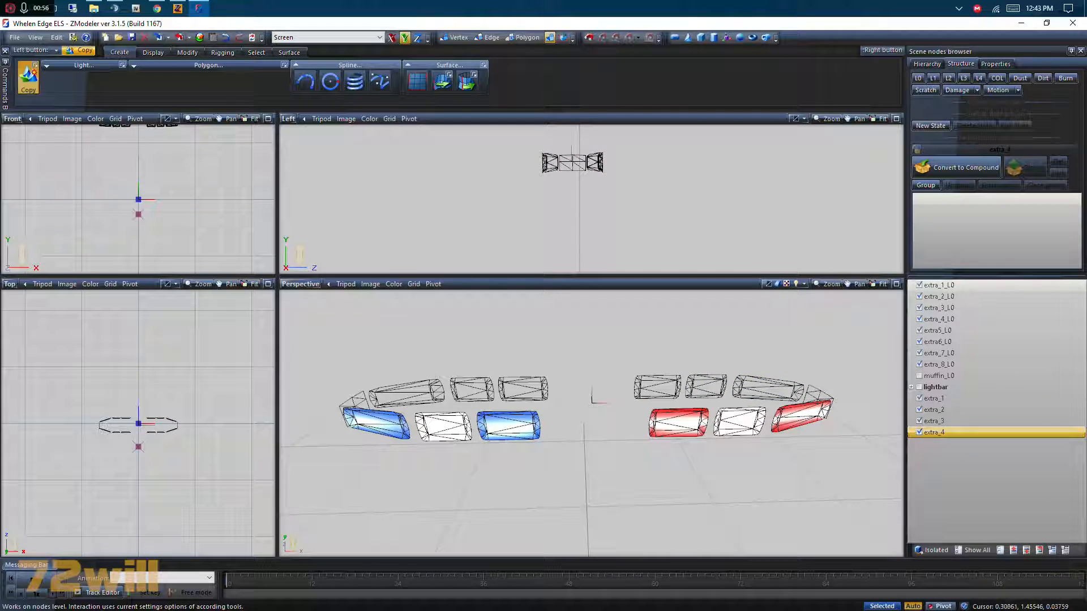
Center the local axes of the lightbar's light meshes on their objects, keeping the axes orientation
{"action": "left_click", "coordinate": [152, 52]}
{"action": "left_click", "coordinate": [129, 81]}
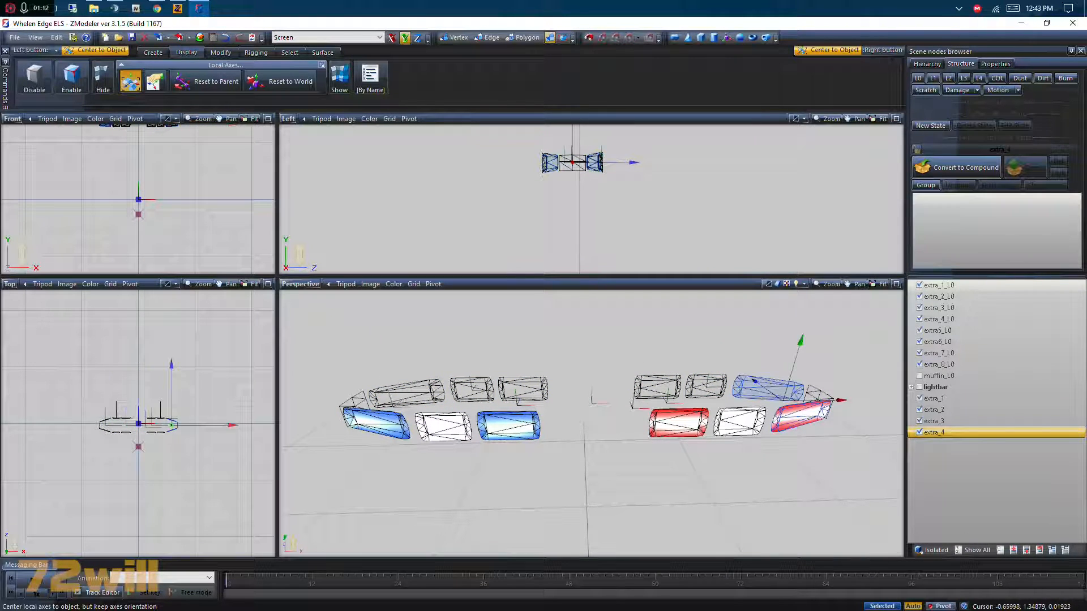
{"action": "scroll", "coordinate": [708, 420], "scroll_direction": "down", "scroll_amount": 3}
{"action": "scroll", "coordinate": [509, 385], "scroll_direction": "up", "scroll_amount": 3}
{"action": "scroll", "coordinate": [509, 385], "scroll_direction": "down", "scroll_amount": 3}
Activate copying of local axes and hide the extra_2, extra_3 and extra_4 dummies
{"action": "left_click", "coordinate": [153, 84]}
{"action": "scroll", "coordinate": [586, 509], "scroll_direction": "down", "scroll_amount": 4}
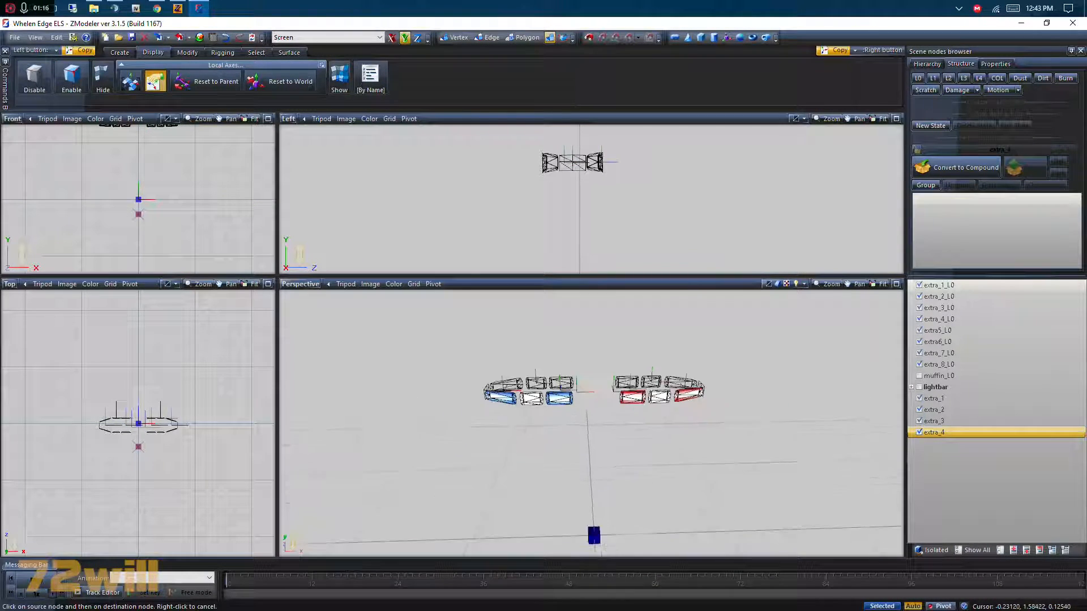
{"action": "scroll", "coordinate": [582, 367], "scroll_direction": "up", "scroll_amount": 2}
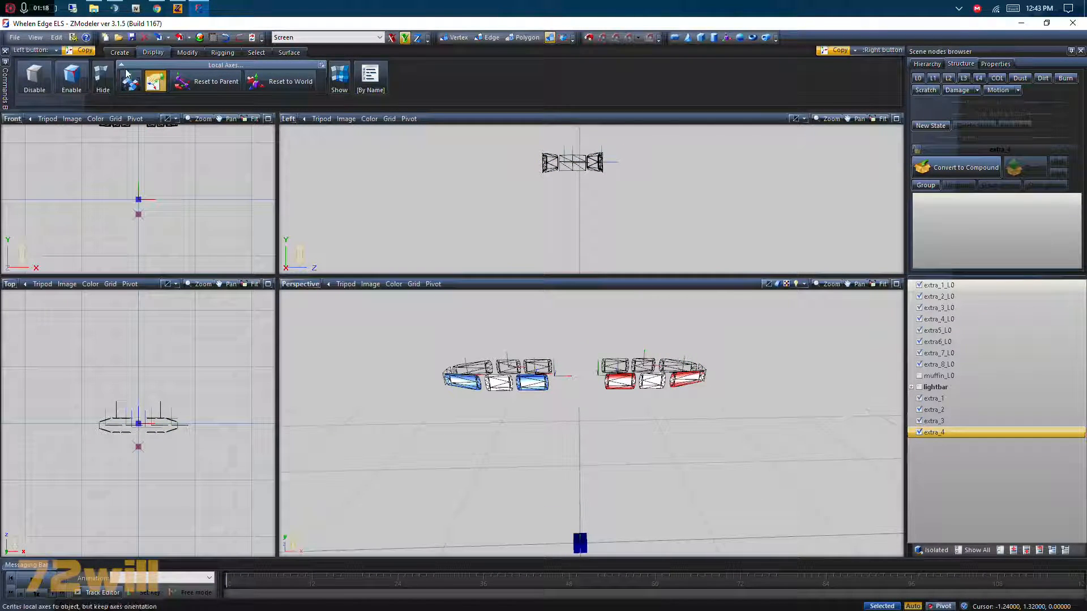
{"action": "scroll", "coordinate": [635, 351], "scroll_direction": "up", "scroll_amount": 3}
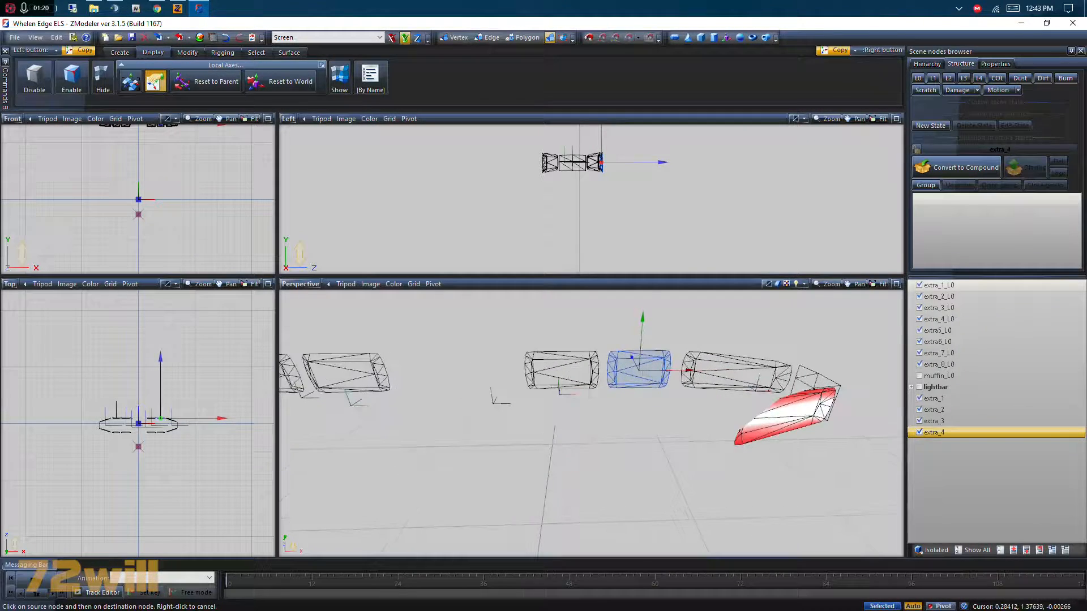
{"action": "scroll", "coordinate": [710, 368], "scroll_direction": "down", "scroll_amount": 4}
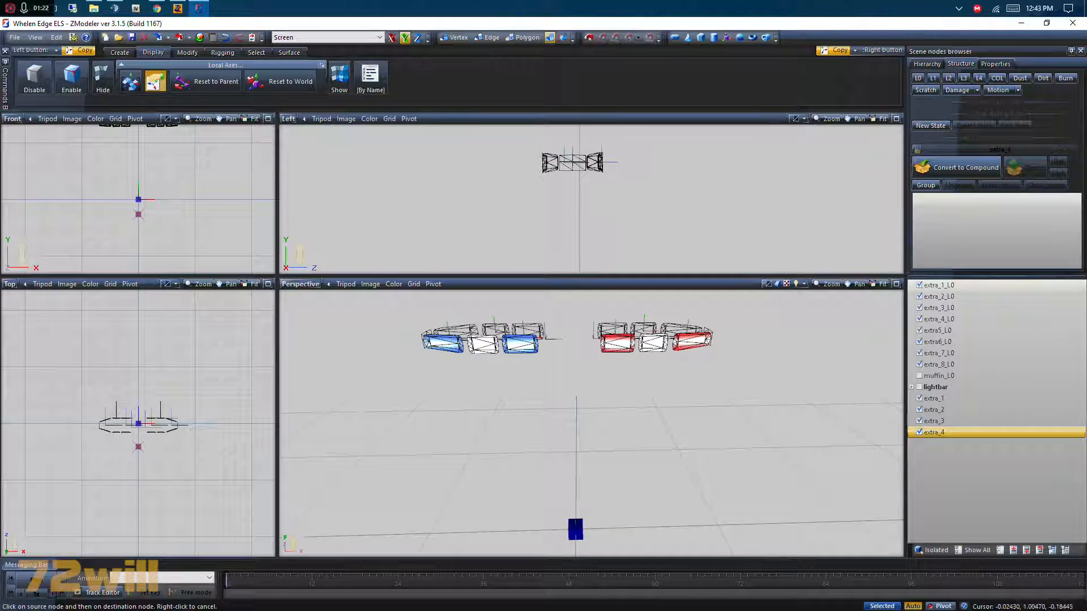
{"action": "left_click", "coordinate": [156, 84]}
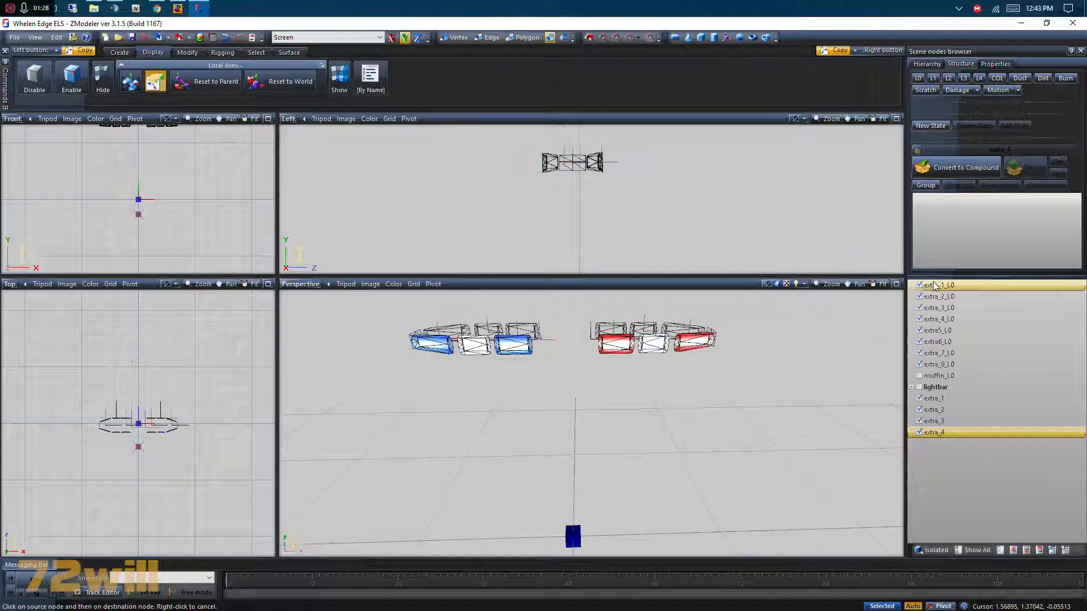
{"action": "left_click", "coordinate": [931, 398]}
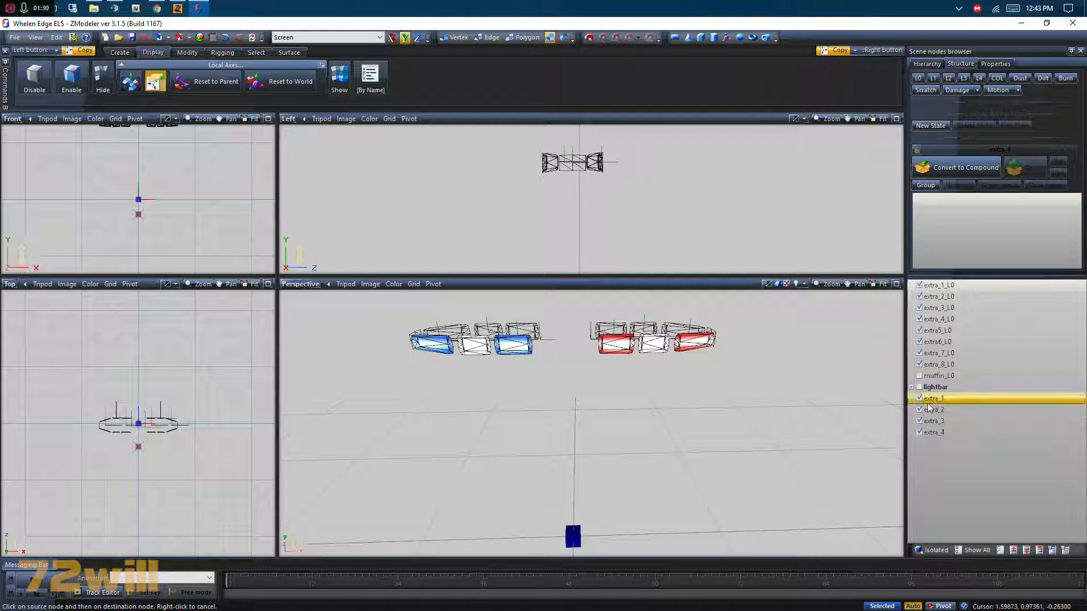
{"action": "left_click", "coordinate": [920, 432]}
{"action": "left_click", "coordinate": [919, 421]}
{"action": "left_click", "coordinate": [919, 410]}
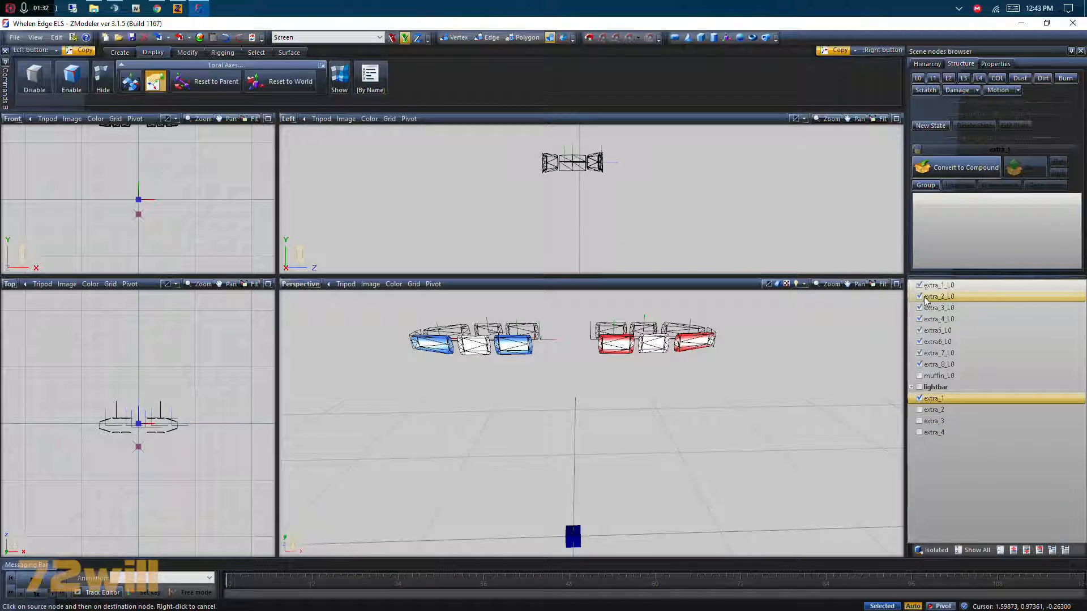
Hide the light meshes extra_2_L0 through extra_8_L0, leaving extra_1_L0 shown
{"action": "left_click", "coordinate": [920, 297]}
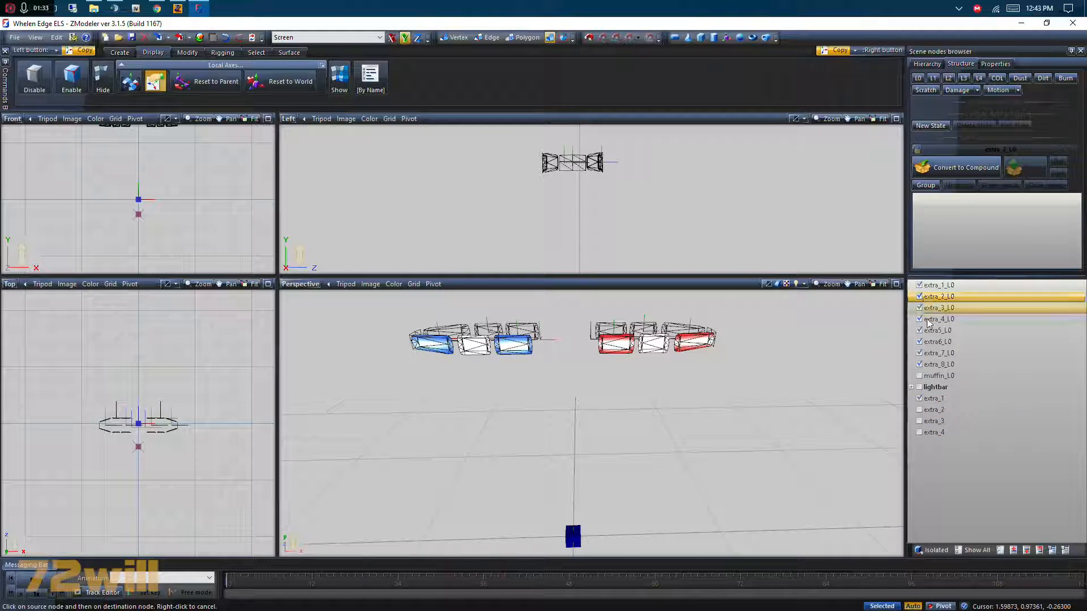
{"action": "left_click", "coordinate": [933, 364], "text": "shift"}
{"action": "left_click", "coordinate": [918, 364]}
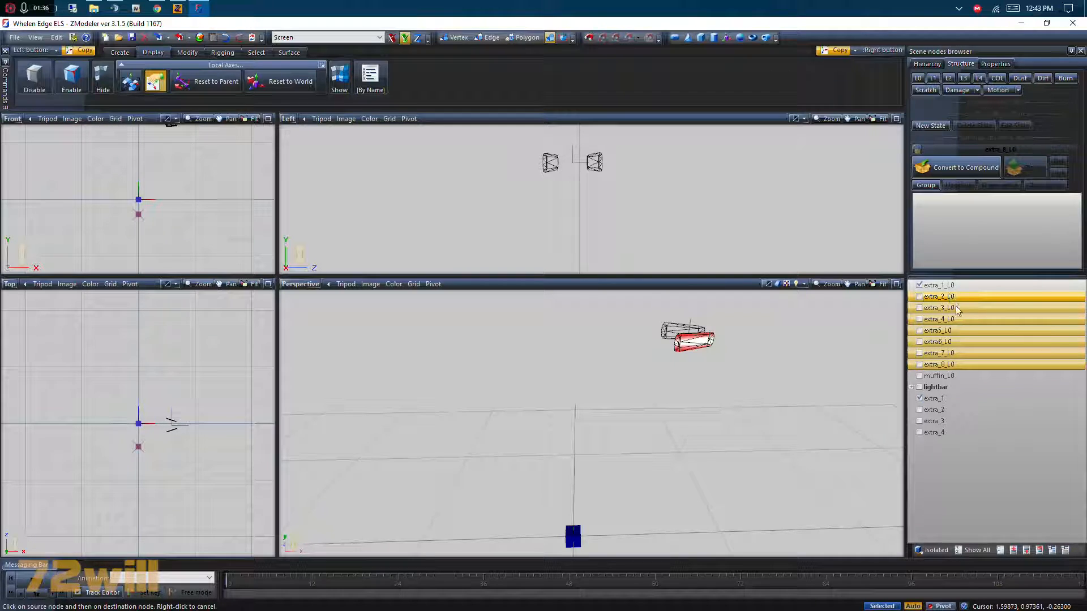
Toggle the visibility of extra_2_L0 through muffin_L0 as one group, ending with all of them hidden
{"action": "left_click", "coordinate": [959, 374]}
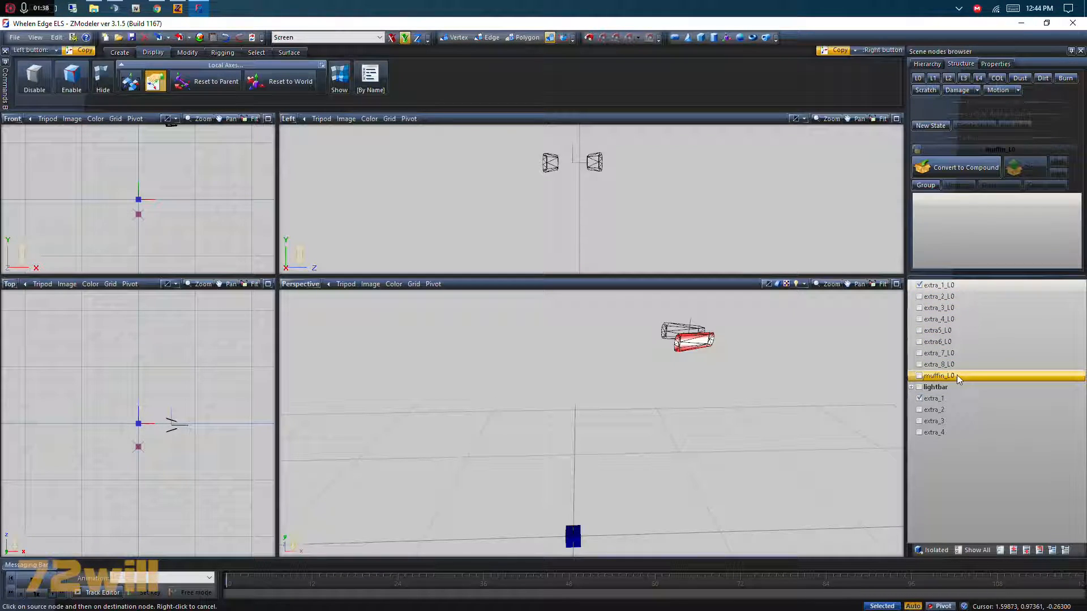
{"action": "left_click", "coordinate": [940, 296], "text": "shift"}
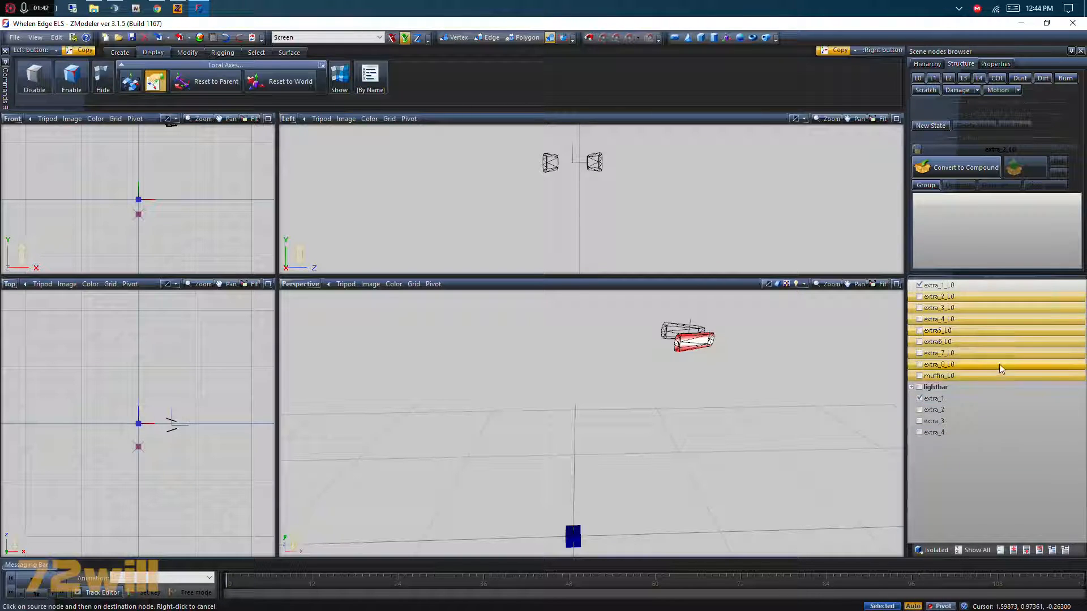
{"action": "left_click", "coordinate": [920, 319]}
{"action": "left_click", "coordinate": [921, 318]}
{"action": "left_click", "coordinate": [920, 320]}
{"action": "left_click", "coordinate": [919, 342]}
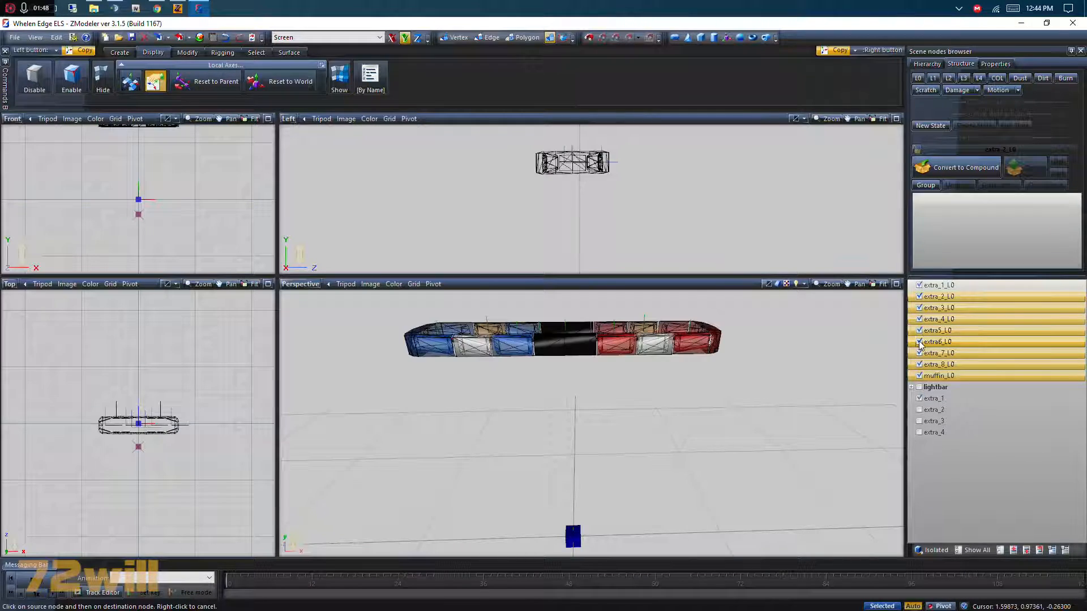
{"action": "left_click", "coordinate": [920, 342]}
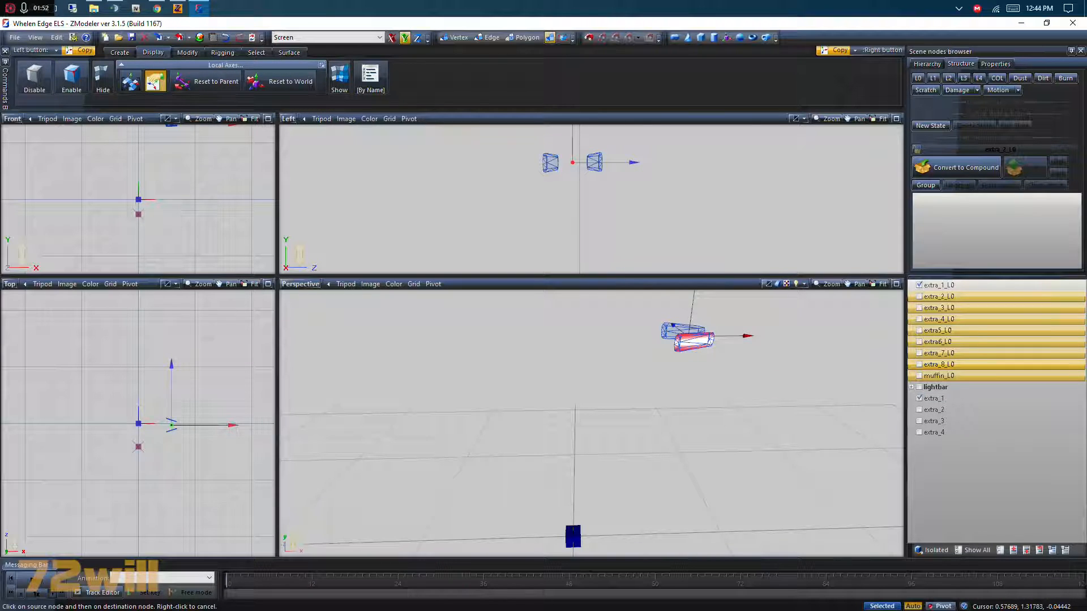
Copy the local axes of extra_1_L0 to the extra_1 dummy and parent the mesh under that dummy
{"action": "scroll", "coordinate": [697, 317], "scroll_direction": "up", "scroll_amount": 2}
{"action": "scroll", "coordinate": [697, 317], "scroll_direction": "down", "scroll_amount": 2}
{"action": "scroll", "coordinate": [697, 317], "scroll_direction": "up", "scroll_amount": 3}
{"action": "scroll", "coordinate": [837, 295], "scroll_direction": "down", "scroll_amount": 2}
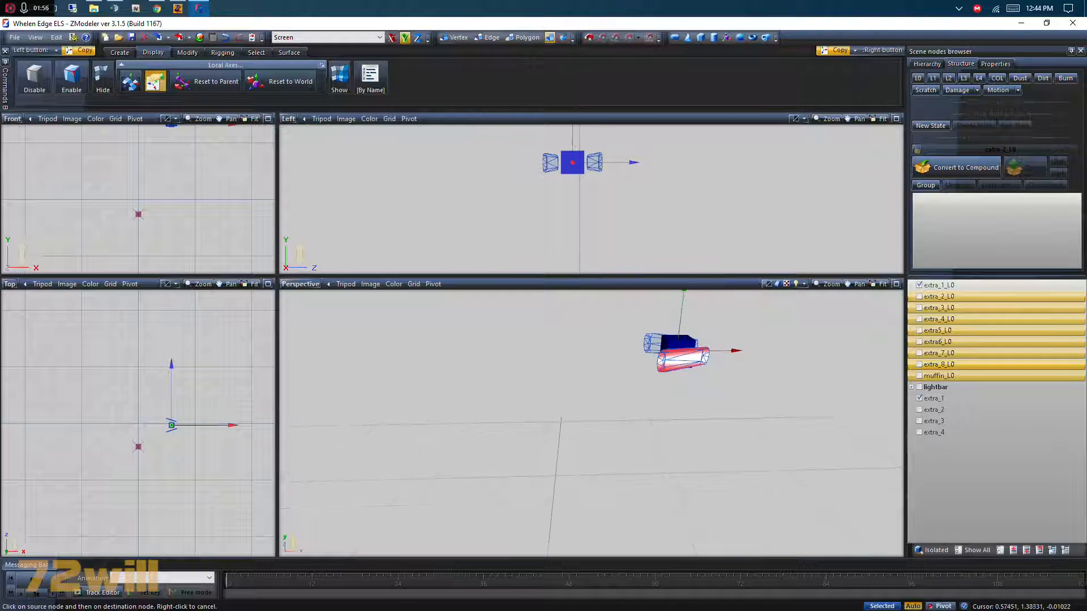
{"action": "left_click", "coordinate": [970, 285]}
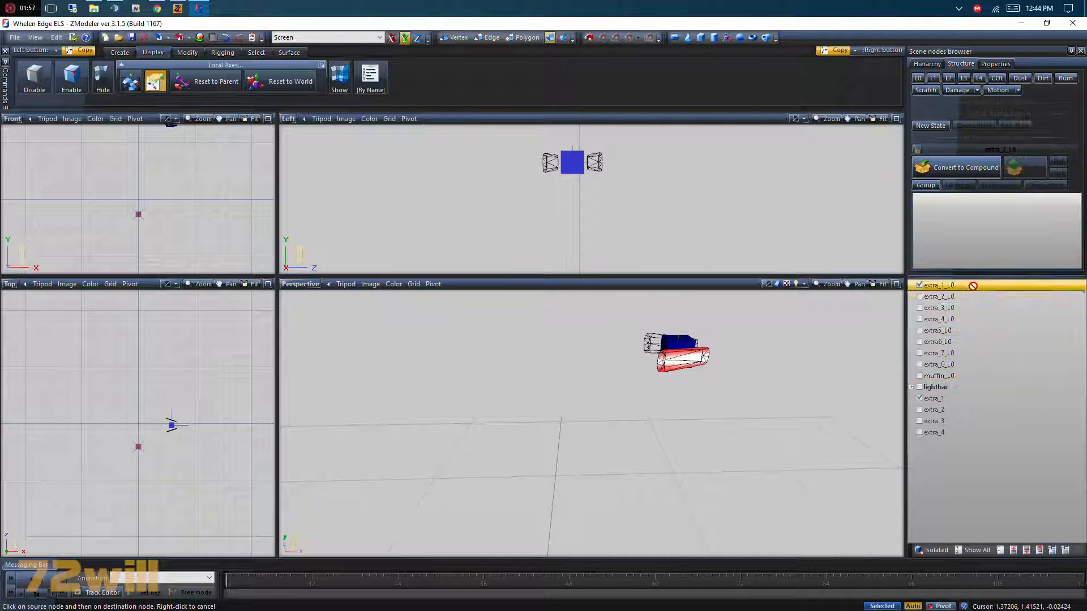
{"action": "left_click", "coordinate": [944, 399]}
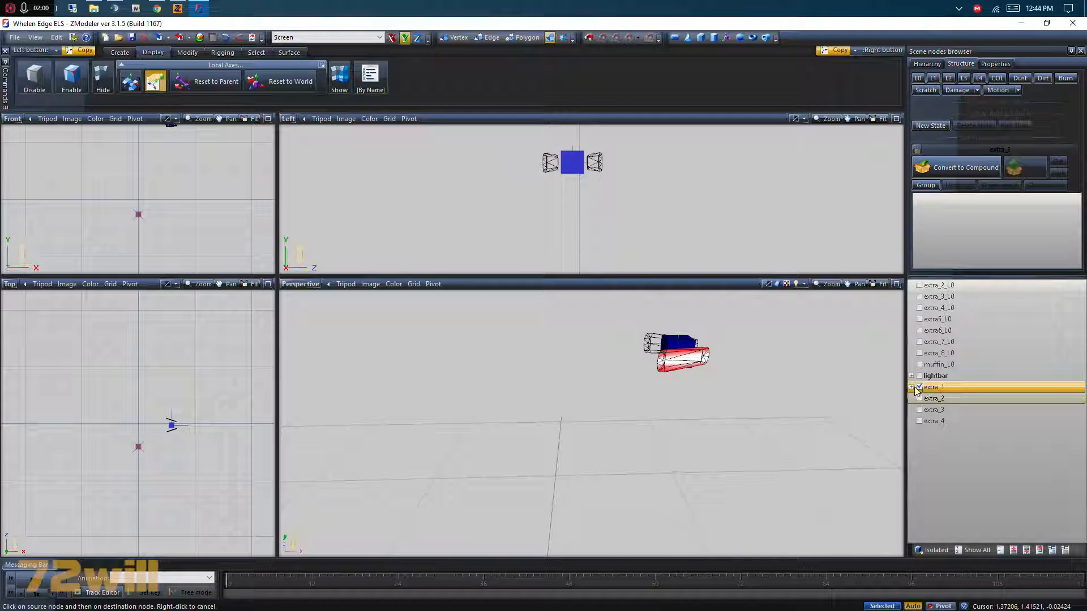
With extra_1 hidden, copy the local axes of extra_2_L0 to the extra_2 dummy and parent the mesh under it
{"action": "left_click", "coordinate": [919, 387]}
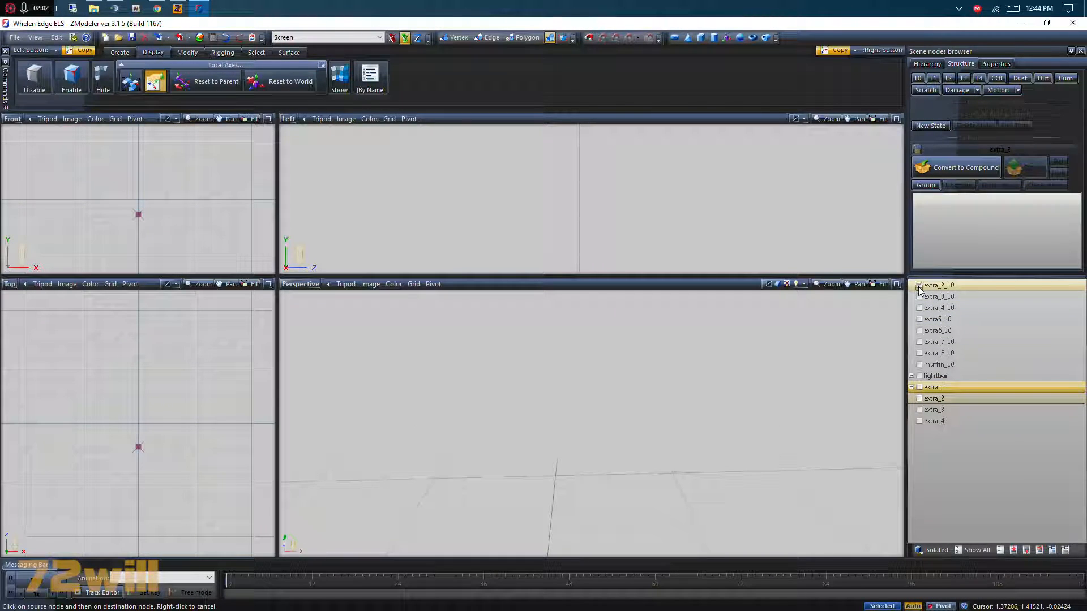
{"action": "left_click", "coordinate": [919, 286]}
{"action": "left_click", "coordinate": [920, 398]}
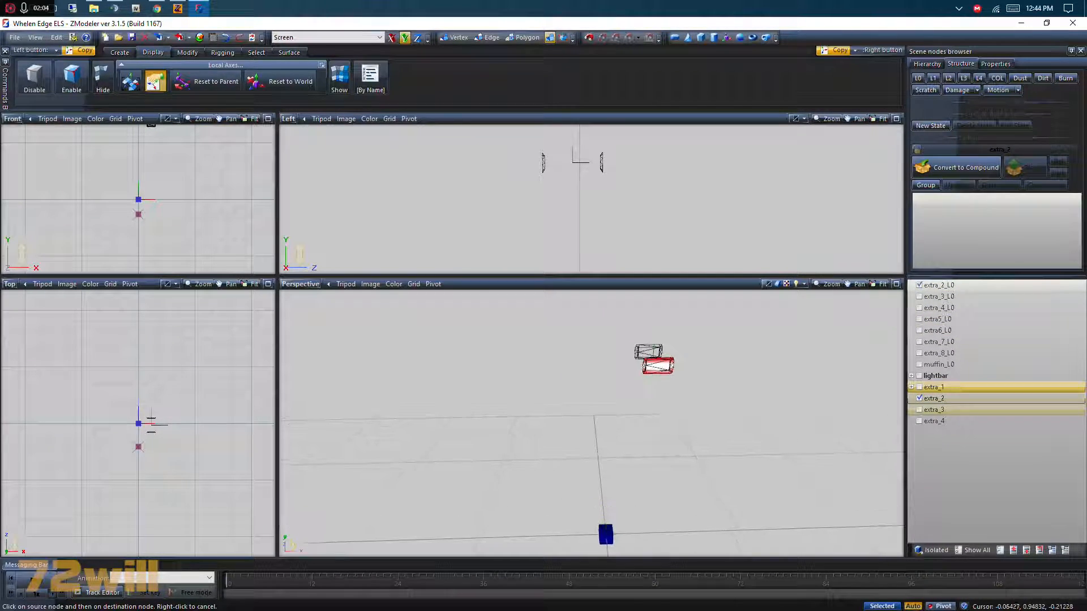
{"action": "scroll", "coordinate": [637, 360], "scroll_direction": "up", "scroll_amount": 2}
{"action": "left_click", "coordinate": [650, 364]}
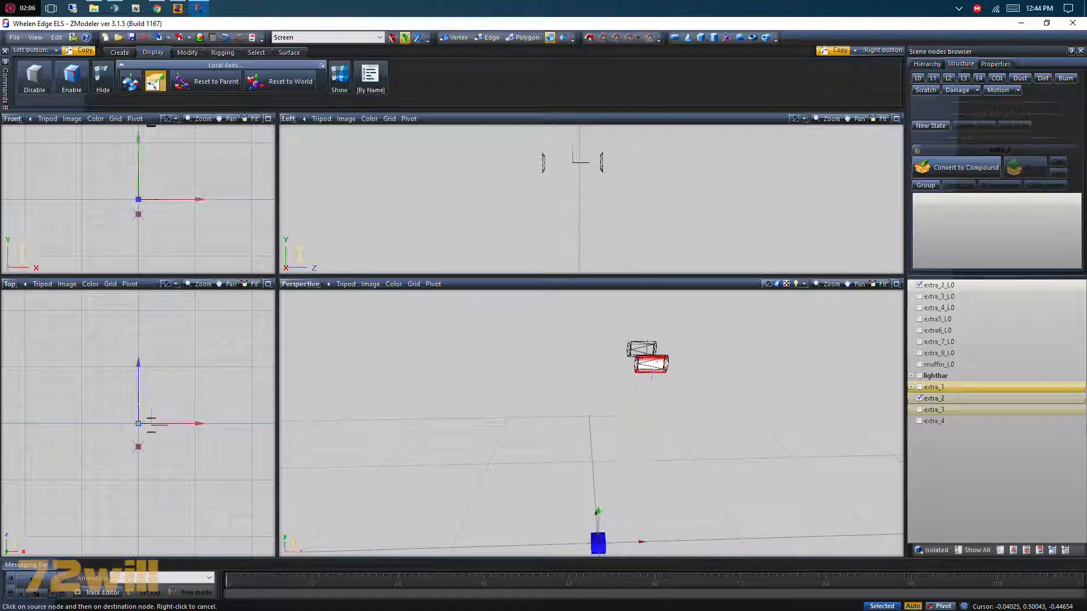
{"action": "left_click", "coordinate": [599, 541]}
{"action": "left_click_drag", "start_coordinate": [952, 286], "coordinate": [953, 396]}
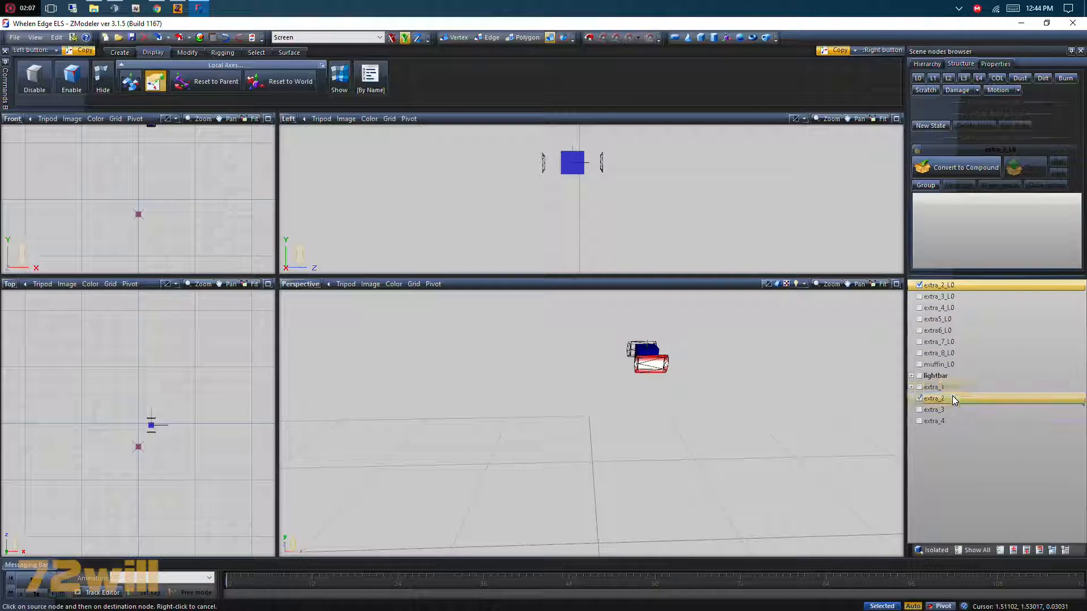
Show extra_3_L0, match the extra_3 dummy's local axes to it, and parent the mesh under that dummy
{"action": "left_click", "coordinate": [920, 285]}
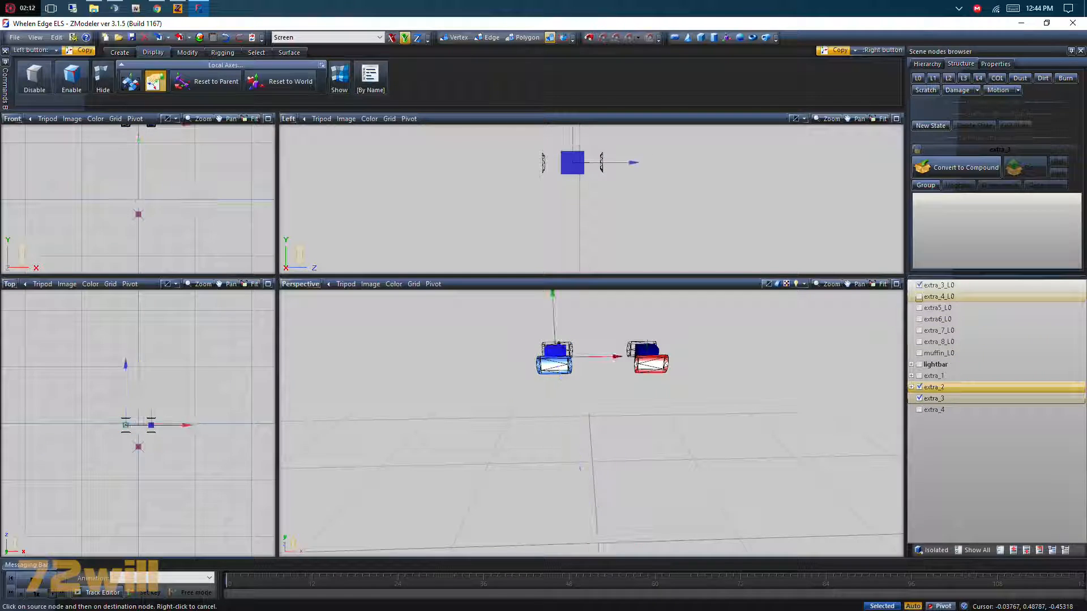
{"action": "left_click_drag", "start_coordinate": [944, 287], "coordinate": [932, 397]}
With extra_2 and extra_3 hidden, copy the local axes of extra_4_L0 to the extra_4 dummy and parent the mesh under it
{"action": "left_click", "coordinate": [919, 375]}
{"action": "left_click", "coordinate": [919, 386]}
{"action": "left_click", "coordinate": [919, 398]}
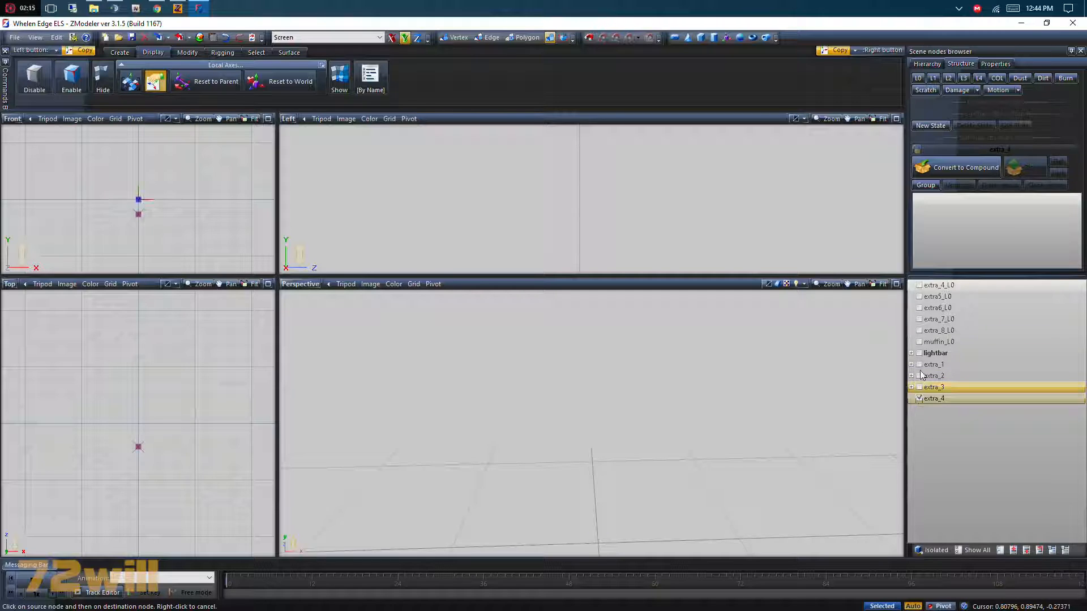
{"action": "left_click", "coordinate": [919, 285]}
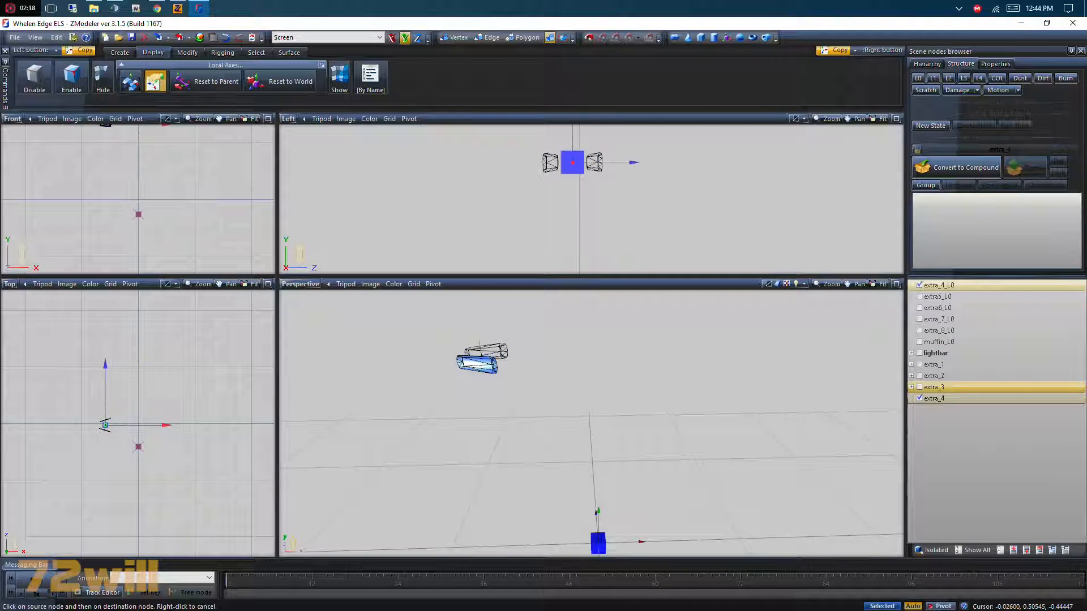
{"action": "left_click_drag", "start_coordinate": [938, 288], "coordinate": [952, 401]}
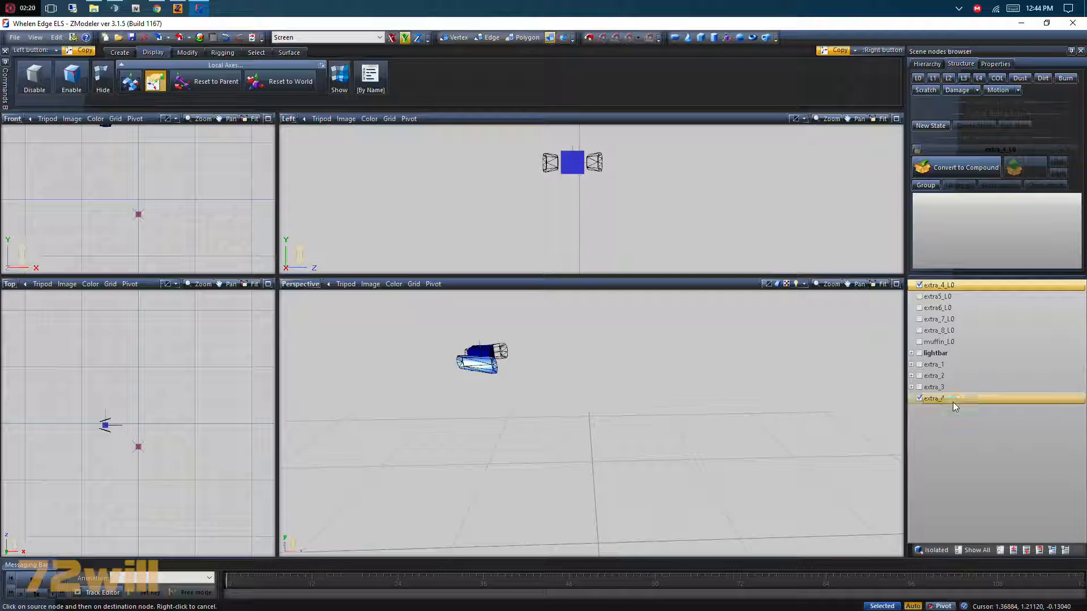
Show extra_1, extra_2 and extra_3 again alongside extra_4
{"action": "left_click", "coordinate": [919, 375]}
{"action": "left_click", "coordinate": [919, 364]}
{"action": "left_click", "coordinate": [919, 352]}
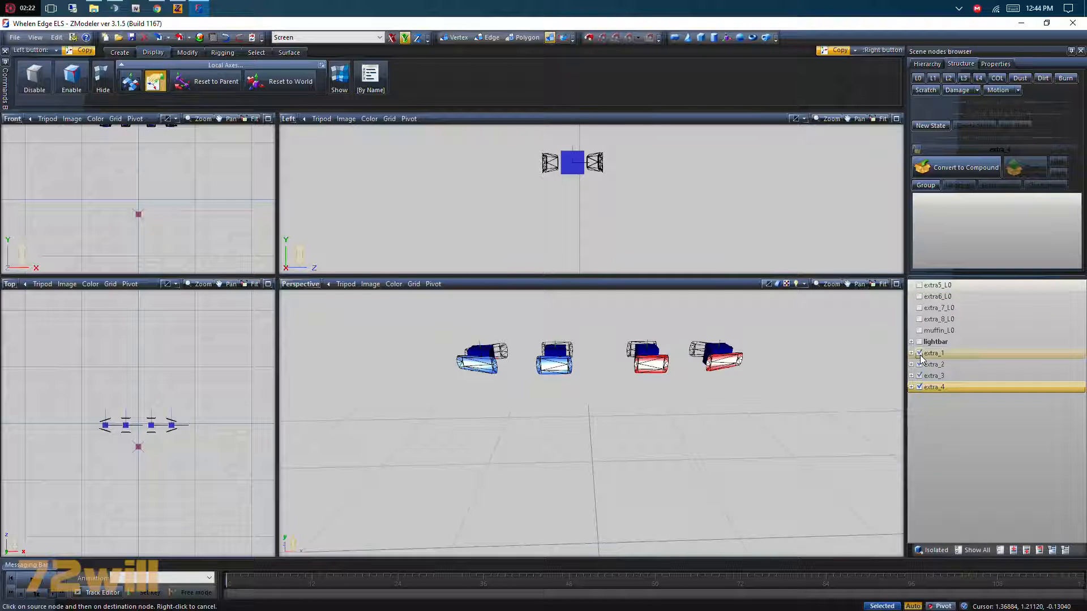
{"action": "scroll", "coordinate": [623, 351], "scroll_direction": "up", "scroll_amount": 3}
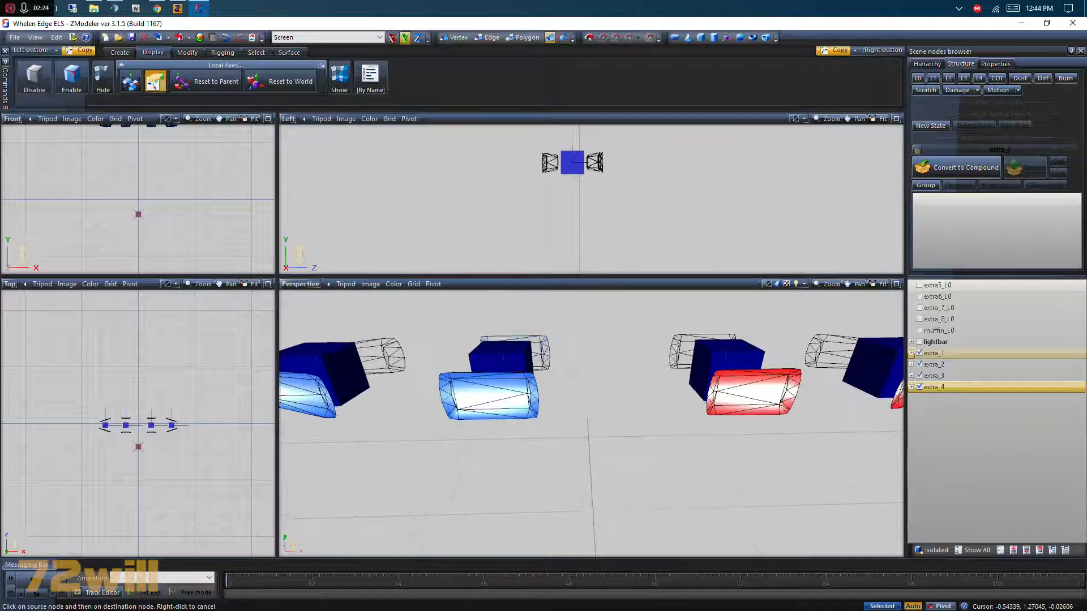
Examine the four extra dummies and their light meshes in the perspective view
{"action": "scroll", "coordinate": [656, 399], "scroll_direction": "down", "scroll_amount": 3}
{"action": "scroll", "coordinate": [818, 385], "scroll_direction": "up", "scroll_amount": 3}
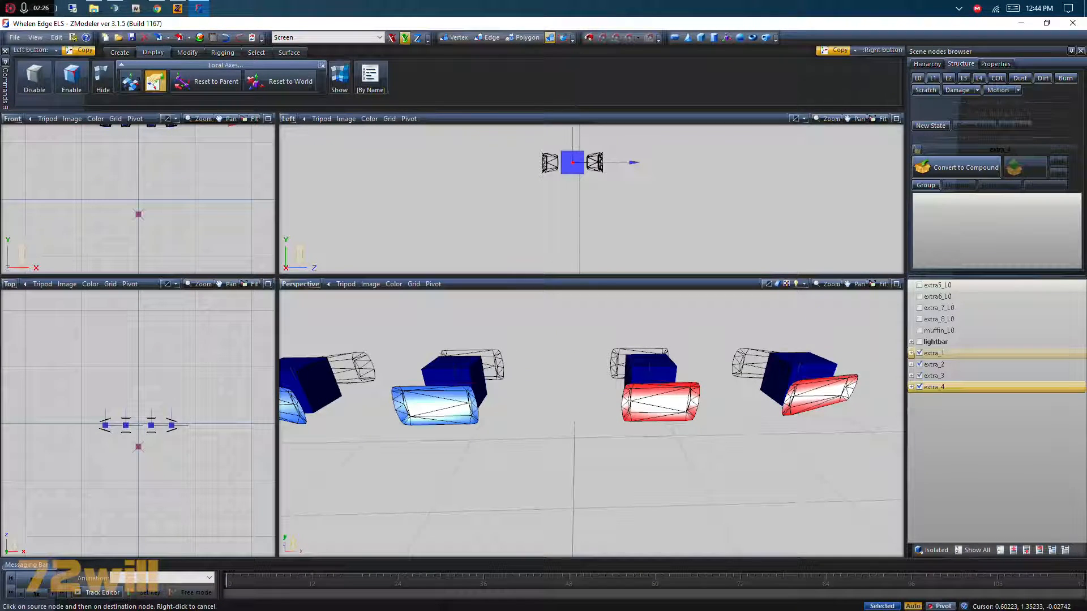
{"action": "scroll", "coordinate": [804, 371], "scroll_direction": "down", "scroll_amount": 1}
{"action": "scroll", "coordinate": [688, 376], "scroll_direction": "up", "scroll_amount": 1}
{"action": "scroll", "coordinate": [679, 373], "scroll_direction": "down", "scroll_amount": 1}
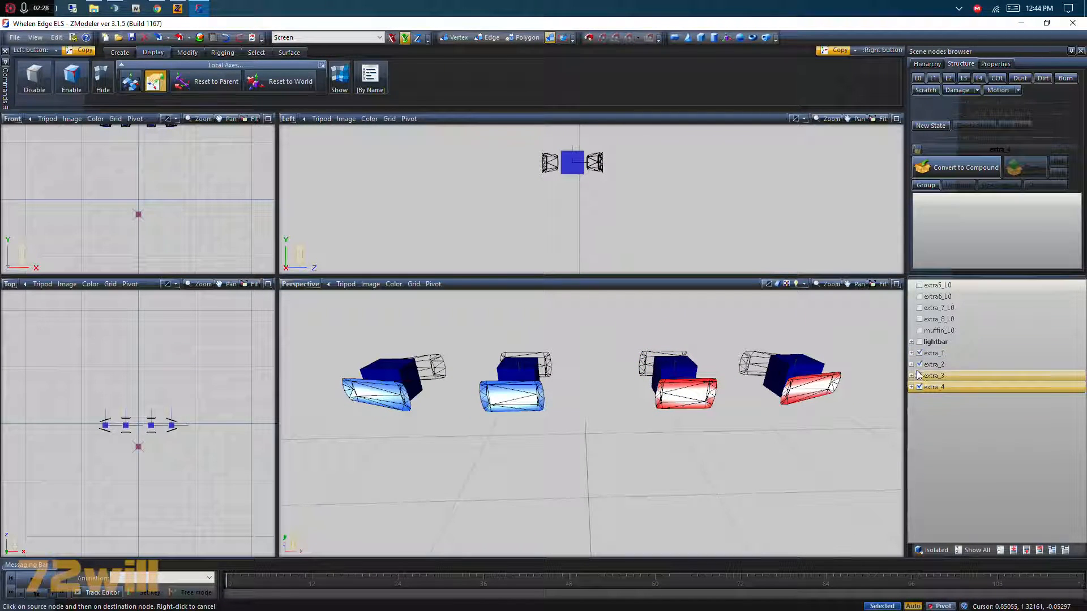
{"action": "left_click", "coordinate": [119, 52]}
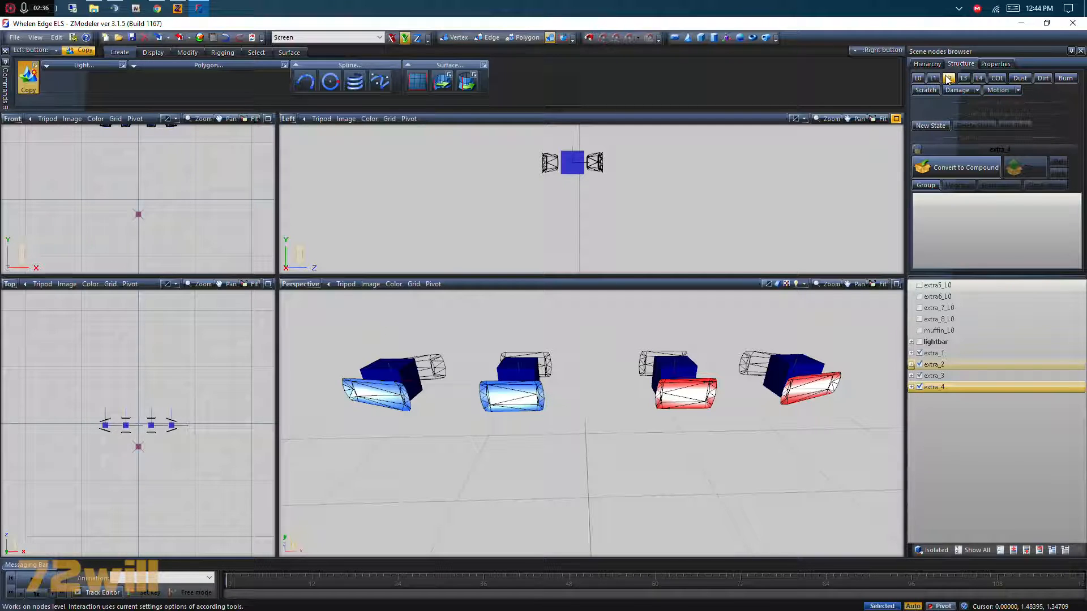
{"action": "scroll", "coordinate": [413, 368], "scroll_direction": "up", "scroll_amount": 3}
{"action": "scroll", "coordinate": [419, 368], "scroll_direction": "down", "scroll_amount": 3}
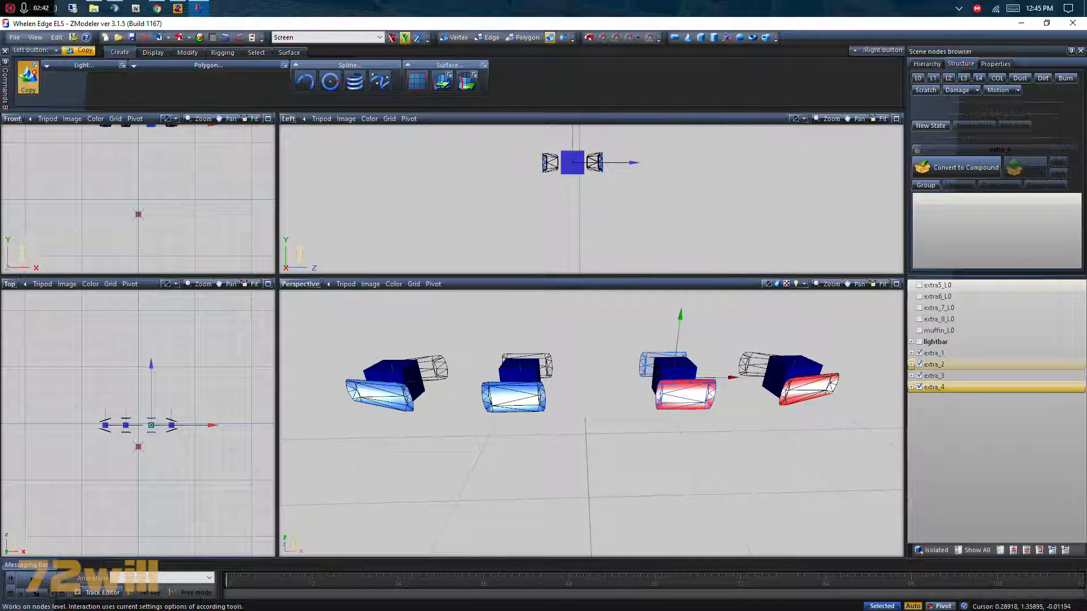
Expand the extra_1 through extra_4 dummies to list their child light meshes
{"action": "left_click", "coordinate": [920, 388]}
{"action": "left_click", "coordinate": [911, 353]}
{"action": "left_click", "coordinate": [912, 376]}
{"action": "left_click", "coordinate": [911, 410]}
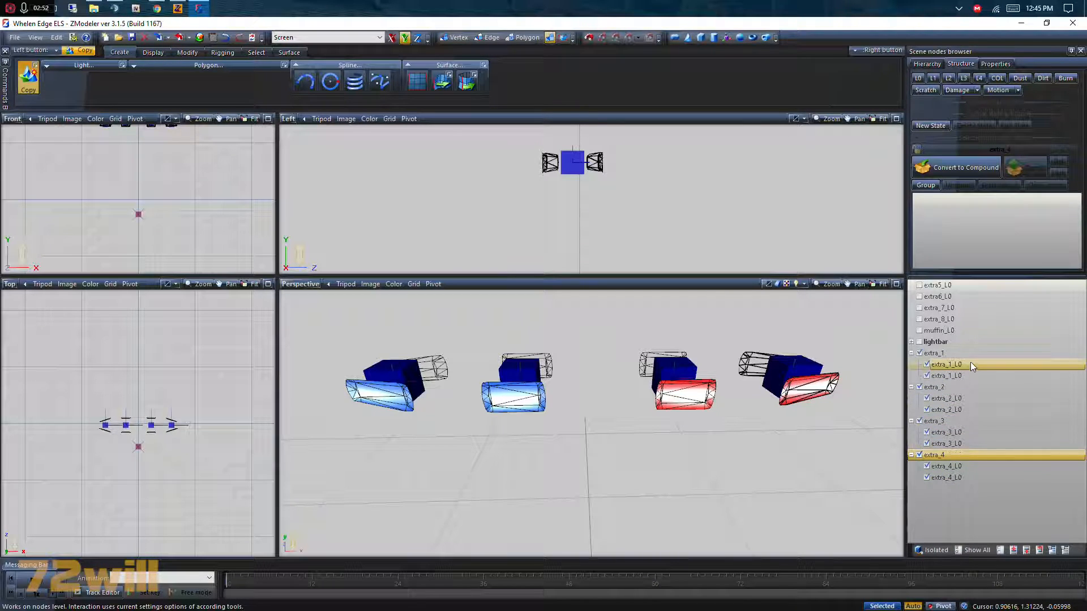
Convert extra_1 to a compound and assign one extra_1_L0 mesh to its L0 state and the other to L1
{"action": "left_click", "coordinate": [940, 353]}
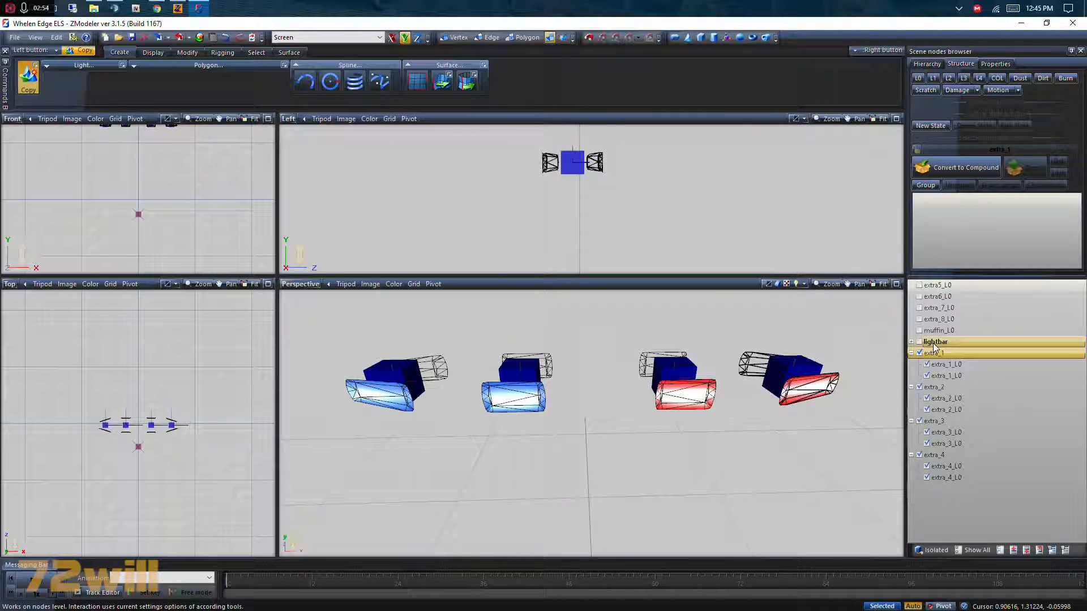
{"action": "left_click", "coordinate": [933, 169]}
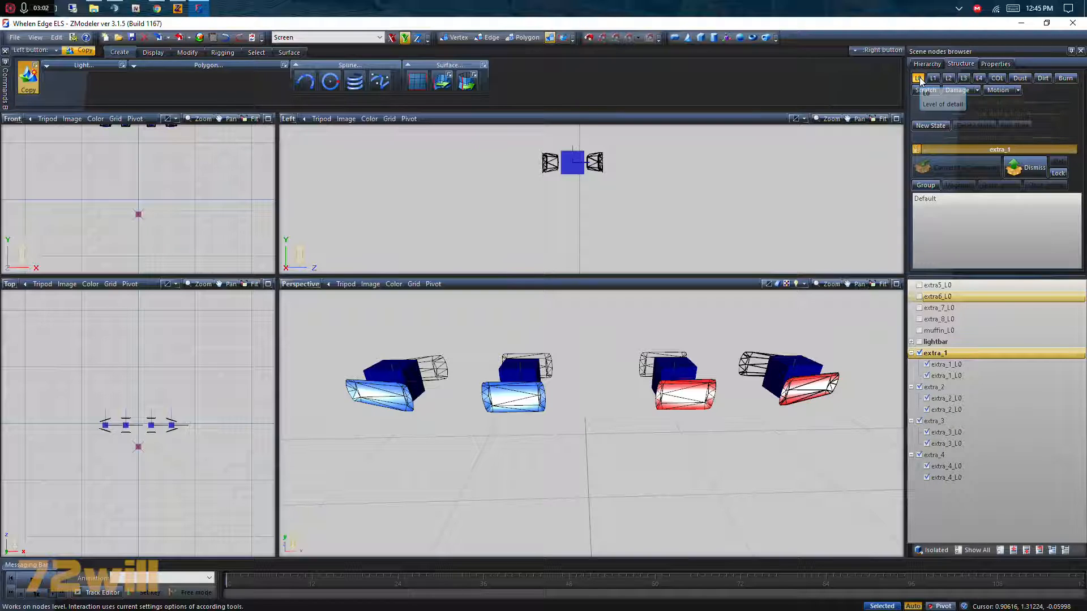
{"action": "left_click_drag", "start_coordinate": [945, 364], "coordinate": [957, 230]}
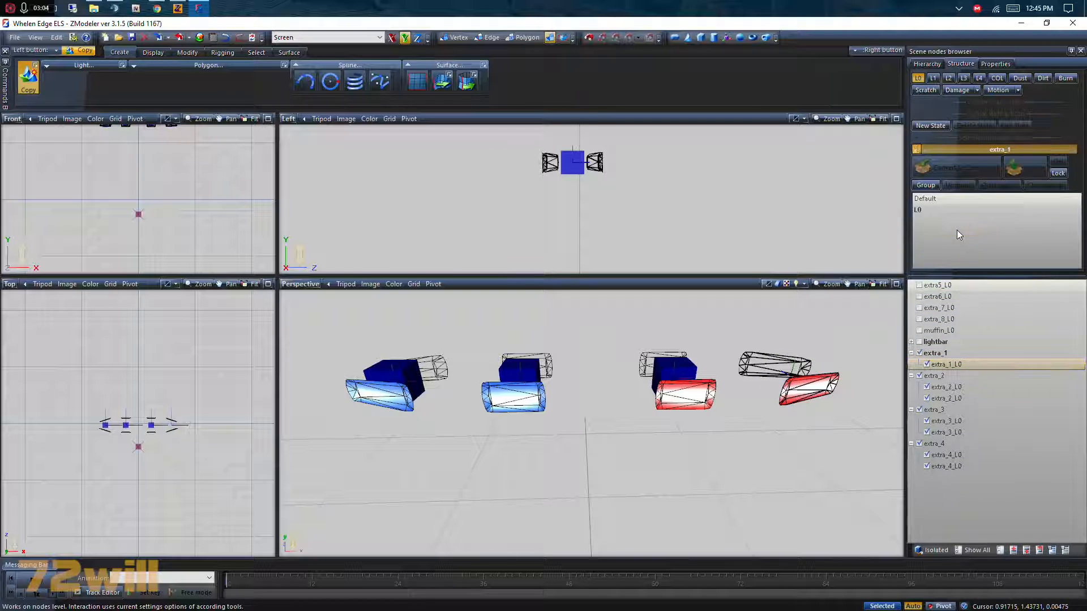
{"action": "left_click", "coordinate": [931, 79]}
{"action": "left_click_drag", "start_coordinate": [937, 353], "coordinate": [953, 225]}
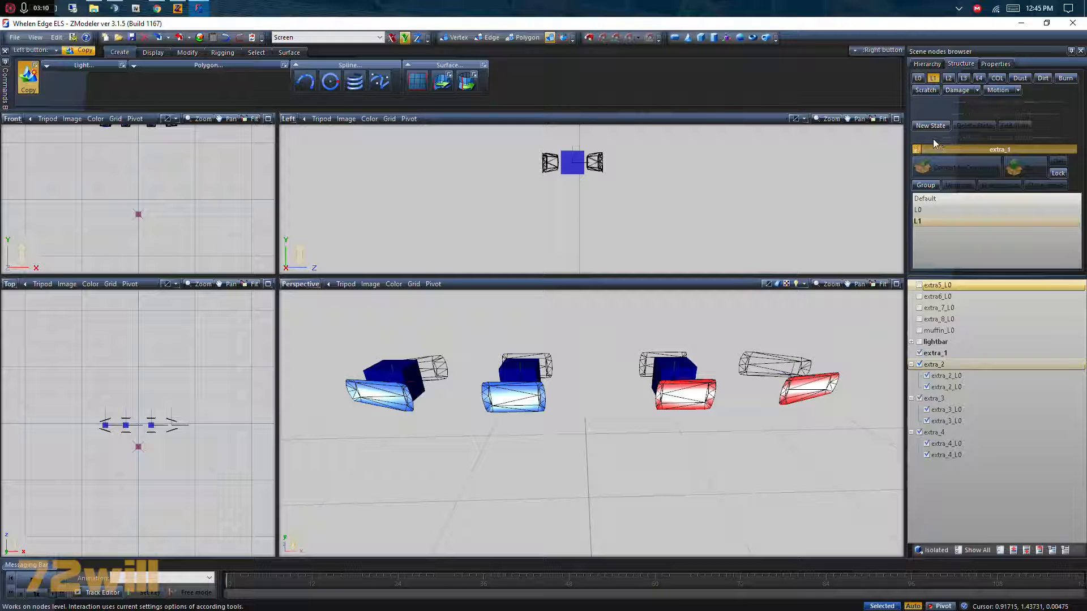
{"action": "left_click", "coordinate": [915, 150]}
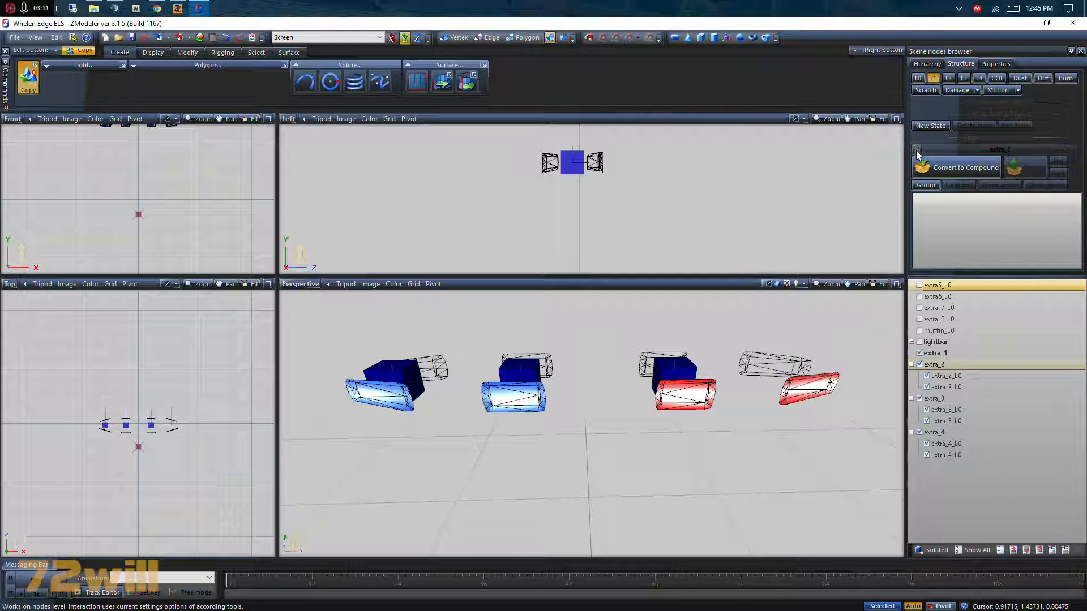
{"action": "left_click", "coordinate": [933, 78]}
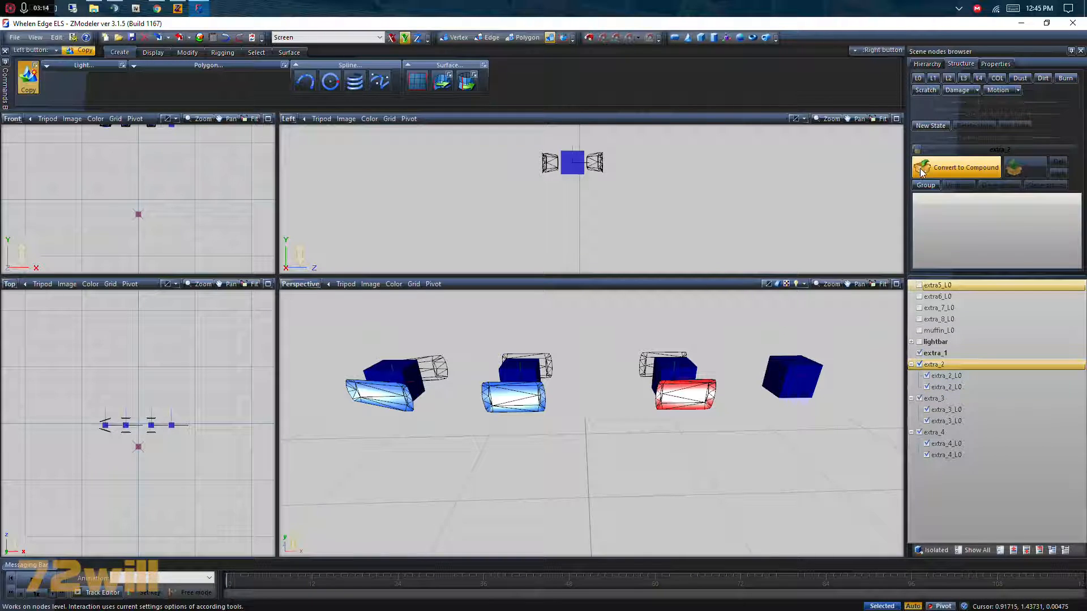
Convert extra_2 to a compound and assign one extra_2_L0 mesh to its L0 state and the other to L1
{"action": "left_click", "coordinate": [920, 172]}
{"action": "left_click", "coordinate": [919, 79]}
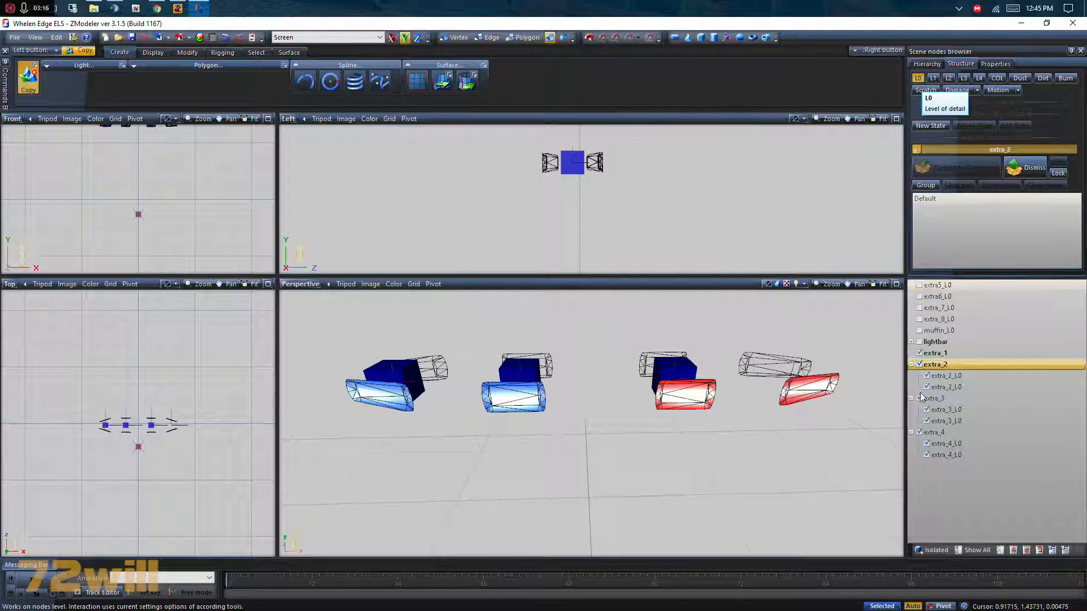
{"action": "left_click_drag", "start_coordinate": [968, 381], "coordinate": [974, 255]}
{"action": "left_click", "coordinate": [934, 79]}
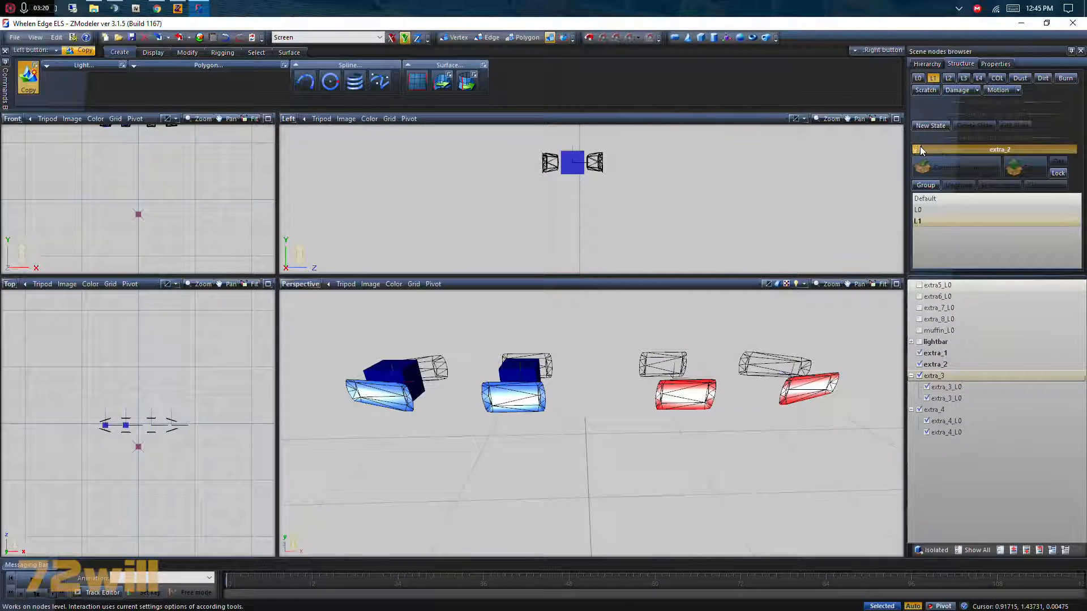
{"action": "left_click", "coordinate": [917, 150]}
{"action": "left_click", "coordinate": [933, 80]}
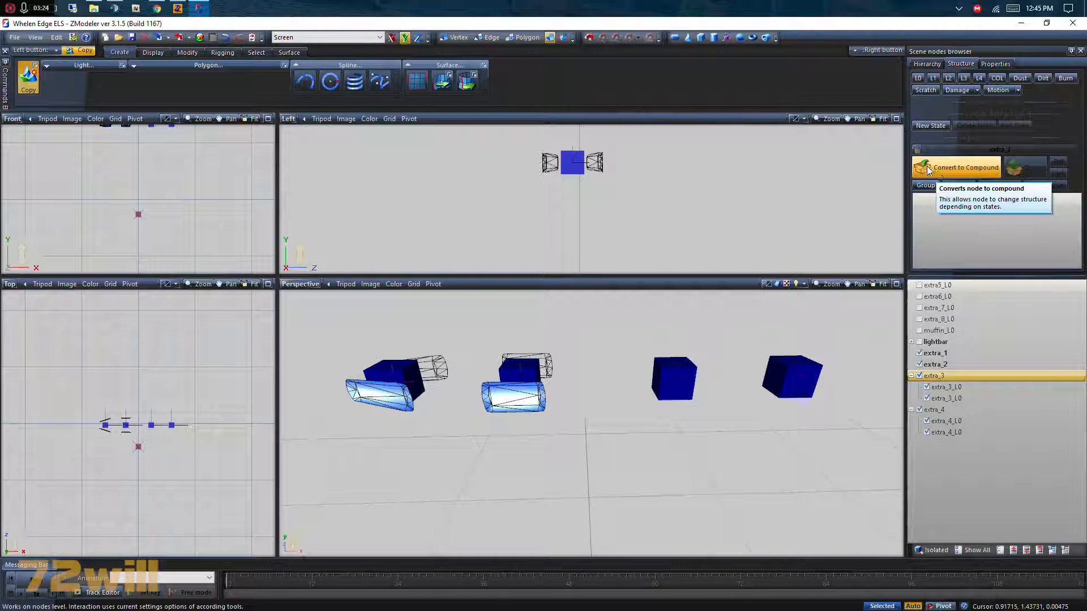
Convert extra_3 to a compound and assign one extra_3_L0 mesh to its L0 state and the other to L1
{"action": "left_click", "coordinate": [937, 171]}
{"action": "left_click", "coordinate": [917, 78]}
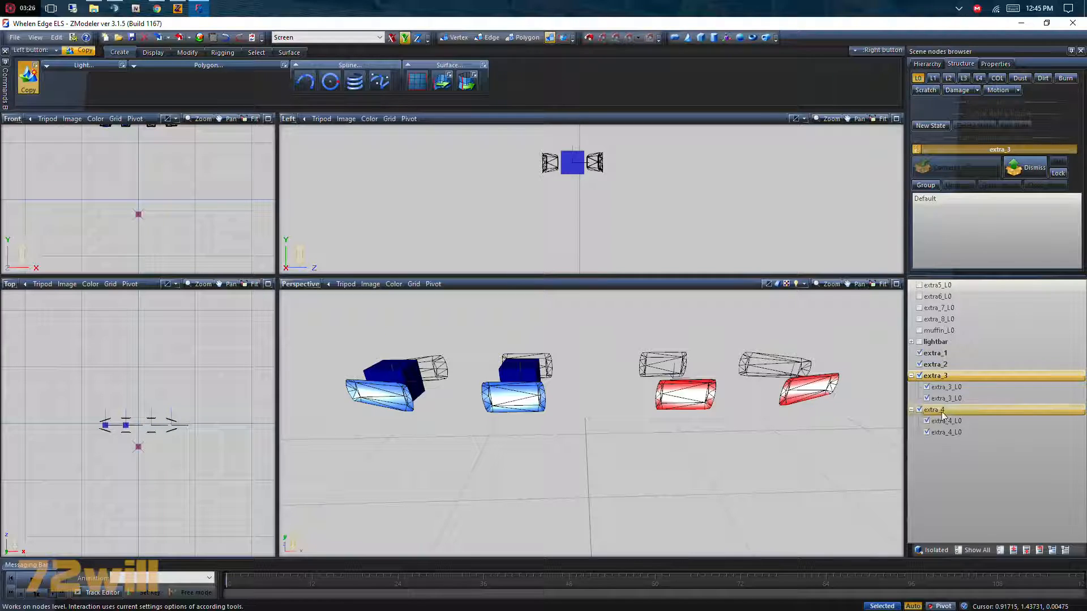
{"action": "left_click_drag", "start_coordinate": [945, 387], "coordinate": [962, 226]}
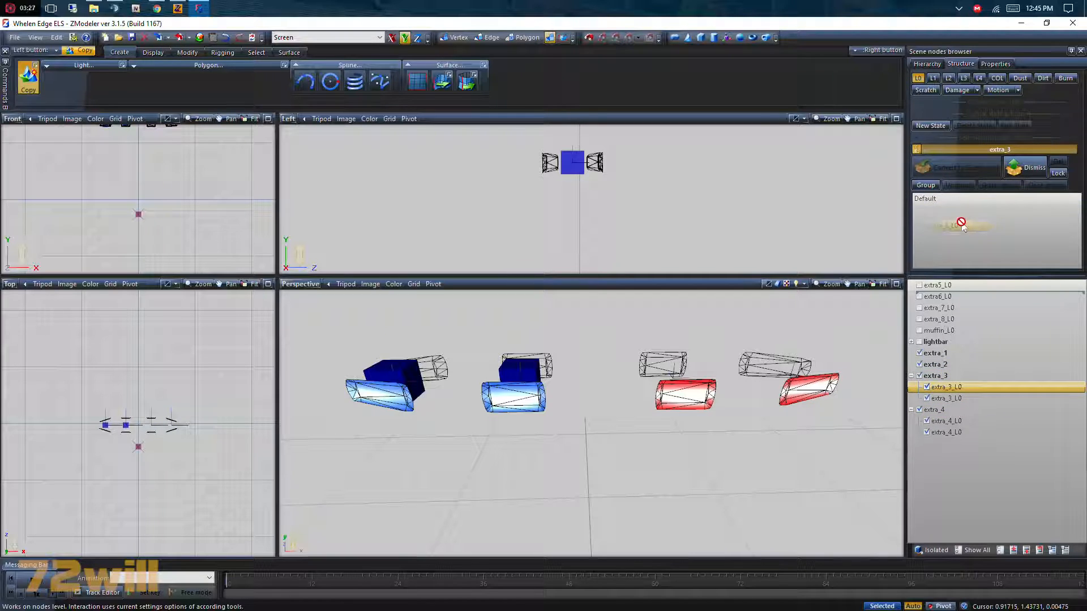
{"action": "left_click", "coordinate": [933, 80]}
{"action": "left_click_drag", "start_coordinate": [956, 388], "coordinate": [965, 209]}
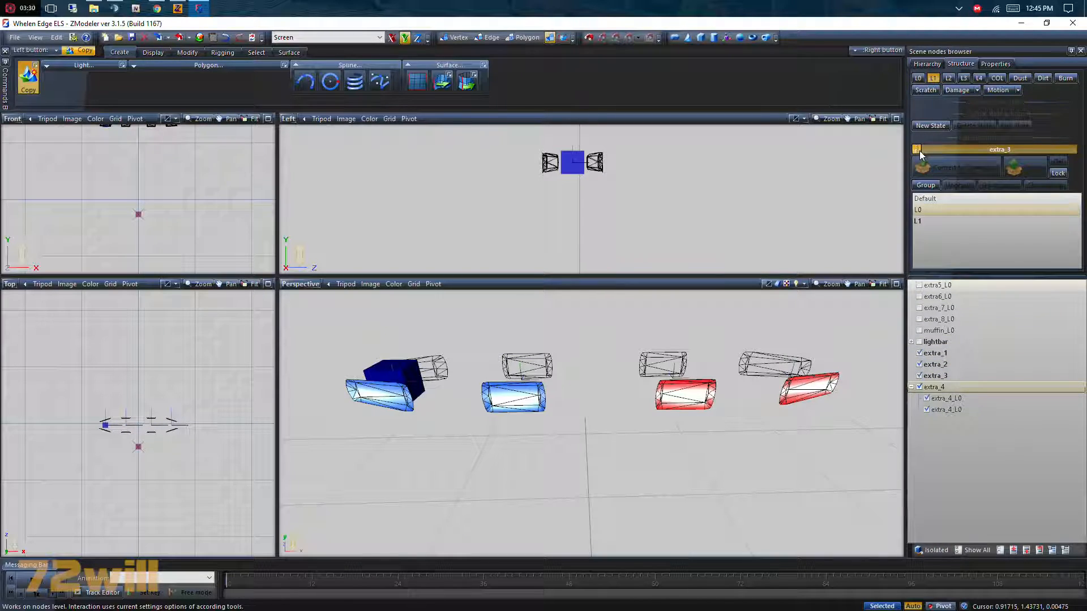
{"action": "left_click", "coordinate": [920, 151]}
{"action": "left_click", "coordinate": [933, 78]}
Convert extra_4 to a compound and assign one extra_4_L0 mesh to its L0 state and the other to L1
{"action": "left_click", "coordinate": [934, 166]}
{"action": "left_click", "coordinate": [916, 149]}
{"action": "left_click", "coordinate": [918, 78]}
{"action": "left_click_drag", "start_coordinate": [980, 406], "coordinate": [956, 222]}
{"action": "left_click", "coordinate": [933, 78]}
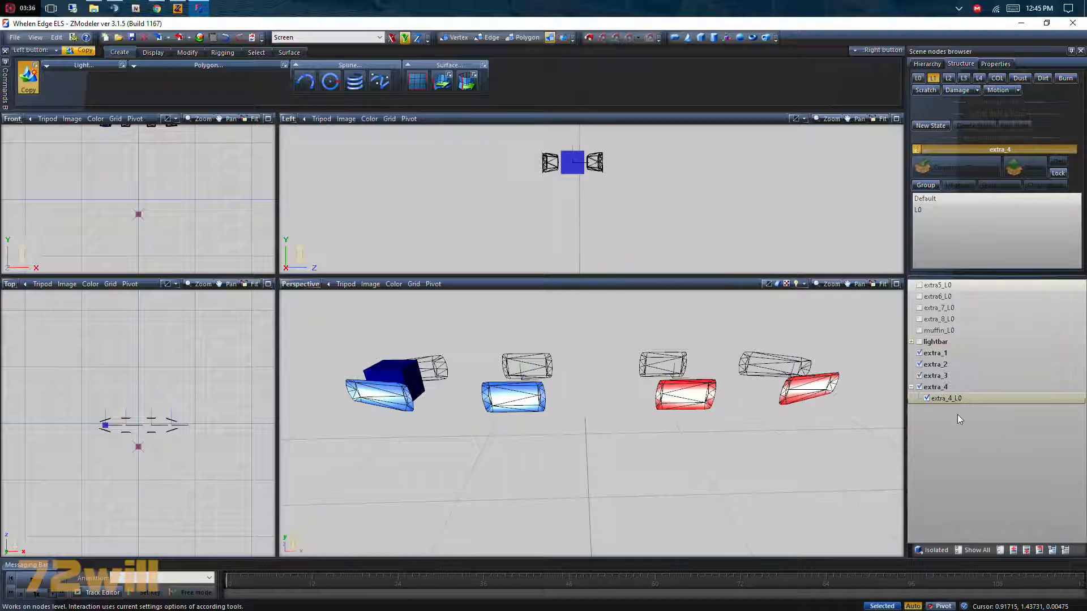
{"action": "left_click_drag", "start_coordinate": [960, 401], "coordinate": [971, 221]}
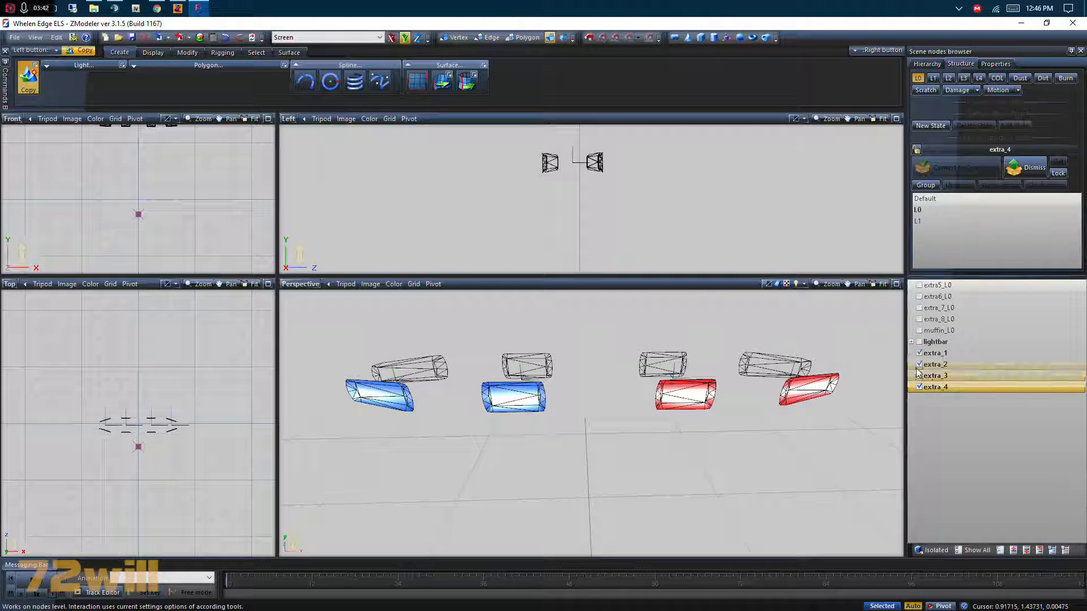
Select the compounds extra_1 through extra_4 and hide them together
{"action": "middle_click_drag", "start_coordinate": [555, 403], "coordinate": [730, 371]}
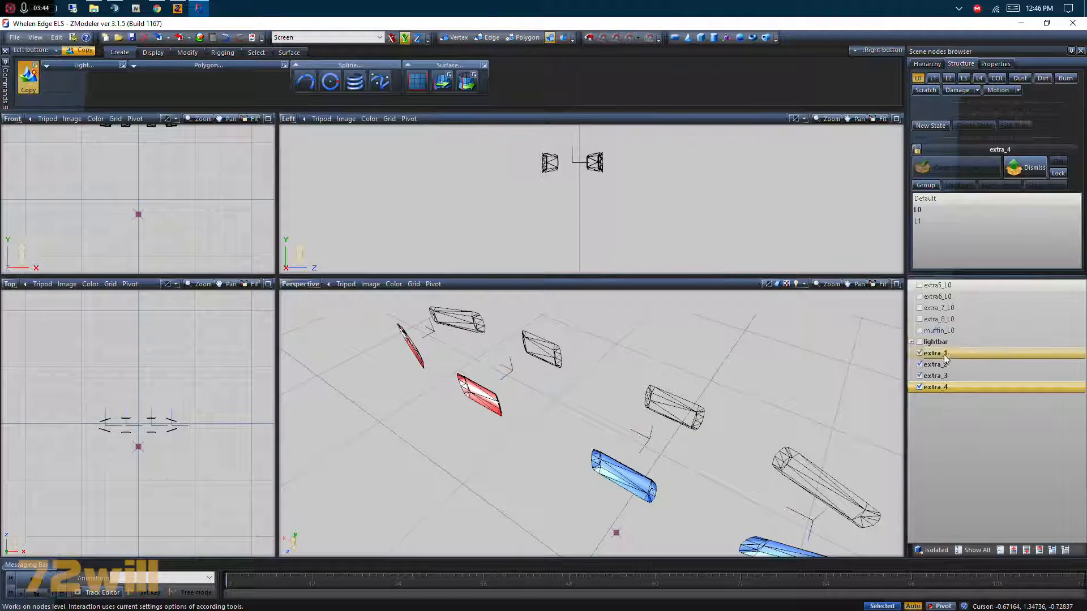
{"action": "left_click", "coordinate": [949, 355], "text": "shift"}
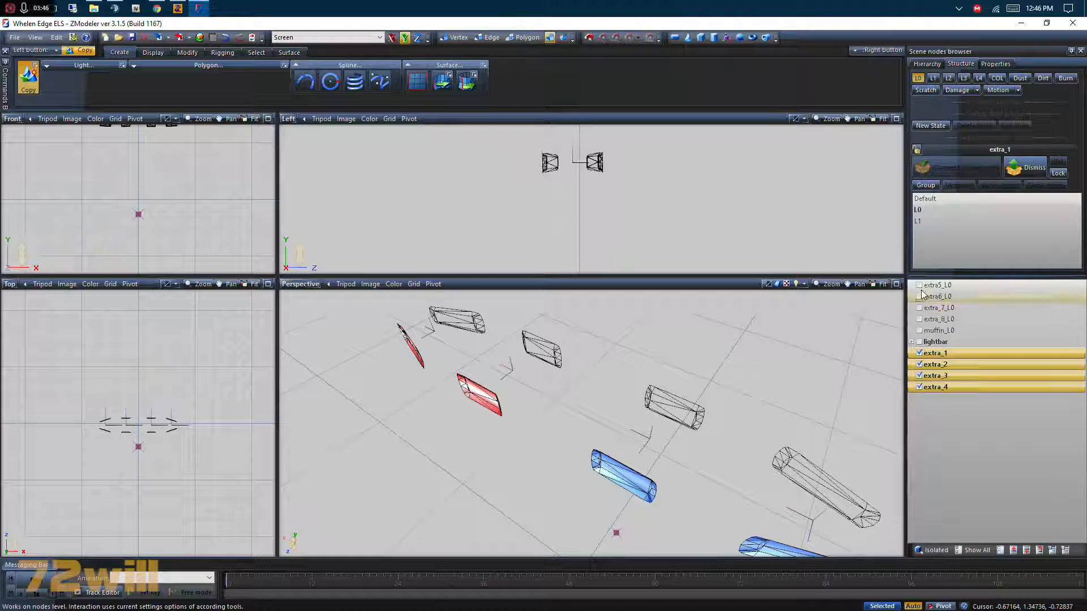
{"action": "left_click_drag", "start_coordinate": [950, 348], "coordinate": [965, 369]}
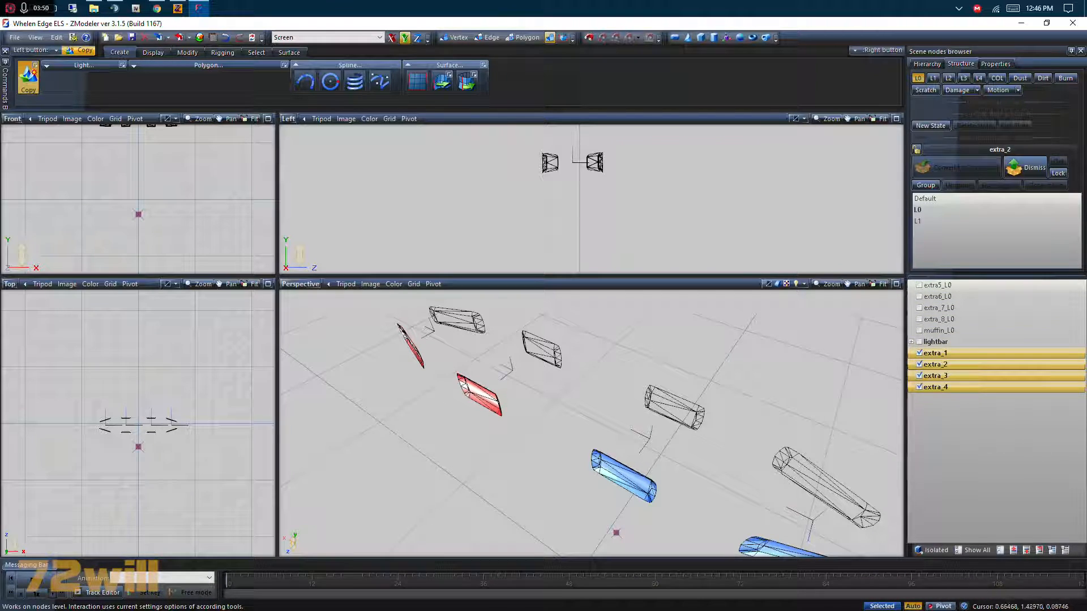
{"action": "scroll", "coordinate": [497, 371], "scroll_direction": "down", "scroll_amount": 3}
{"action": "middle_click_drag", "start_coordinate": [497, 371], "coordinate": [775, 413]}
{"action": "scroll", "coordinate": [507, 332], "scroll_direction": "up", "scroll_amount": 1}
{"action": "scroll", "coordinate": [587, 362], "scroll_direction": "down", "scroll_amount": 3}
{"action": "scroll", "coordinate": [512, 374], "scroll_direction": "up", "scroll_amount": 2}
{"action": "scroll", "coordinate": [636, 382], "scroll_direction": "down", "scroll_amount": 2}
{"action": "scroll", "coordinate": [815, 386], "scroll_direction": "up", "scroll_amount": 2}
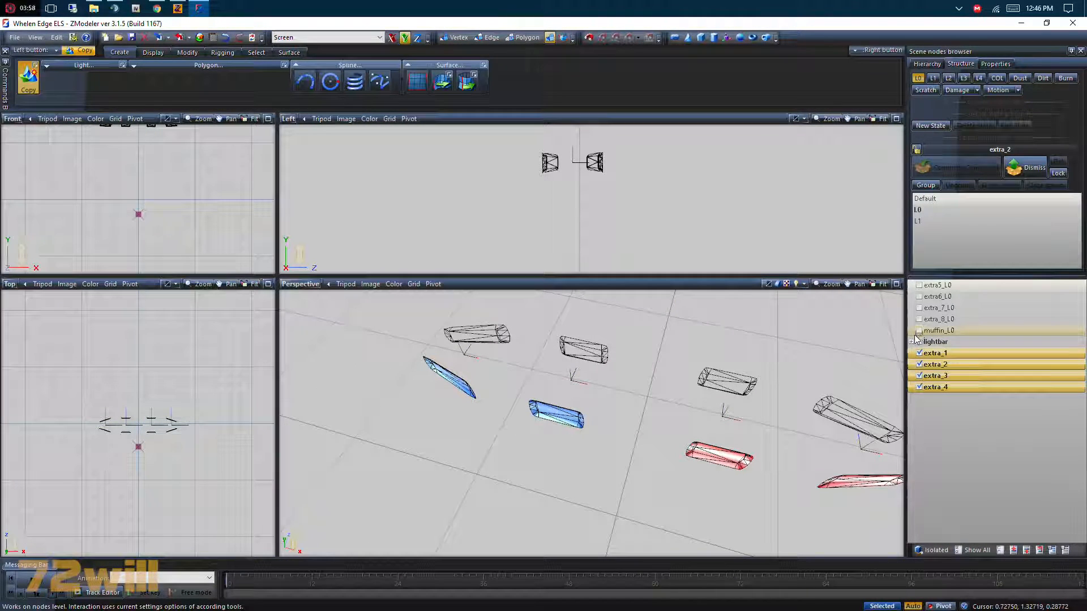
{"action": "left_click", "coordinate": [919, 353]}
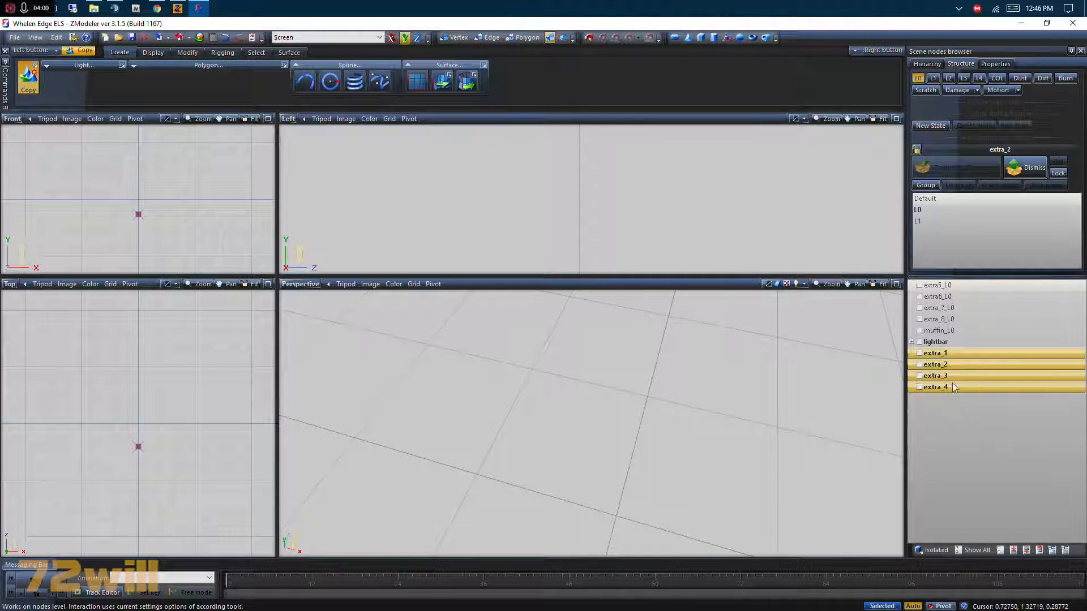
Show the extra_7_L0 and extra_8_L0 light meshes
{"action": "left_click", "coordinate": [953, 330]}
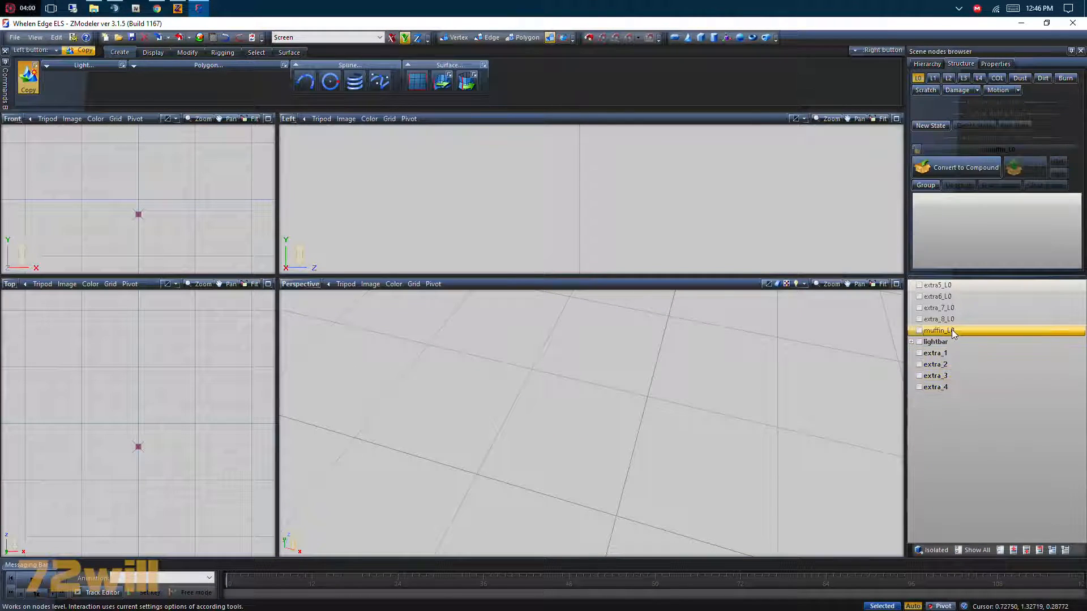
{"action": "left_click", "coordinate": [918, 307]}
{"action": "mouse_move", "coordinate": [646, 354]}
{"action": "middle_mouse_down"}
{"action": "mouse_move", "coordinate": [690, 371]}
{"action": "mouse_move", "coordinate": [715, 347]}
{"action": "mouse_move", "coordinate": [403, 409]}
{"action": "mouse_move", "coordinate": [735, 365]}
{"action": "mouse_move", "coordinate": [845, 296]}
{"action": "mouse_move", "coordinate": [545, 386]}
{"action": "middle_mouse_up"}
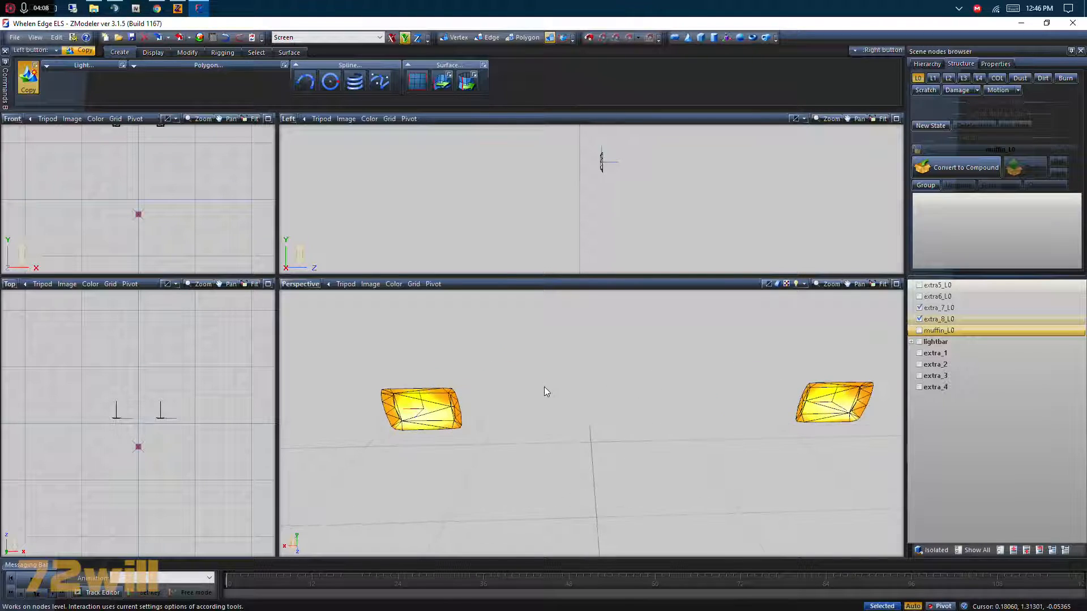
{"action": "scroll", "coordinate": [545, 386], "scroll_direction": "down", "scroll_amount": 3}
Activate the local axes Copy tool and create two dummy helpers for the two visible amber lights
{"action": "left_click", "coordinate": [153, 52]}
{"action": "left_click", "coordinate": [130, 81]}
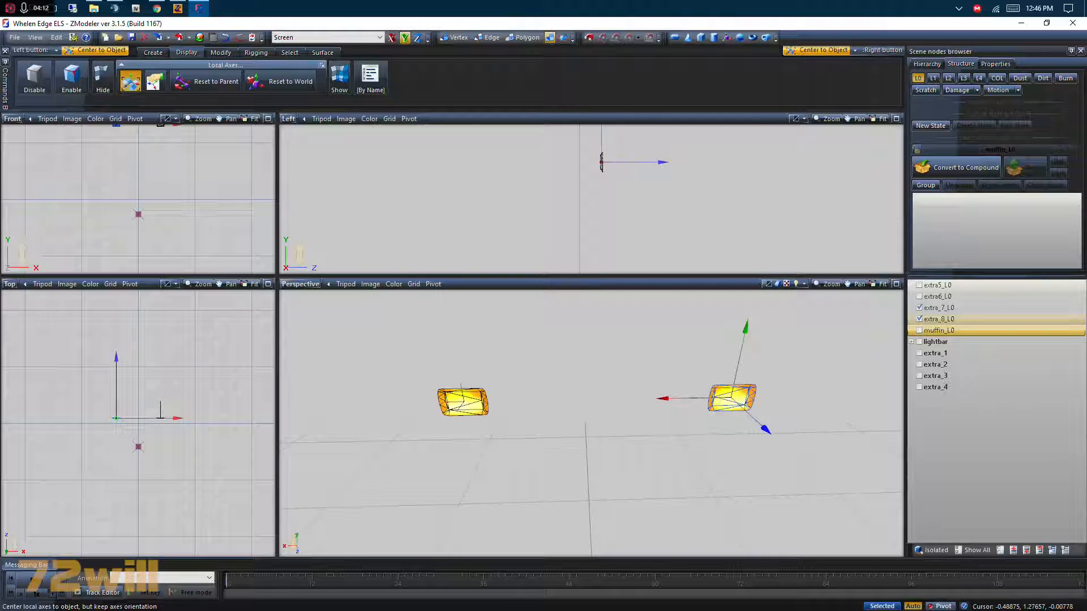
{"action": "left_click", "coordinate": [162, 82]}
{"action": "left_click", "coordinate": [727, 38]}
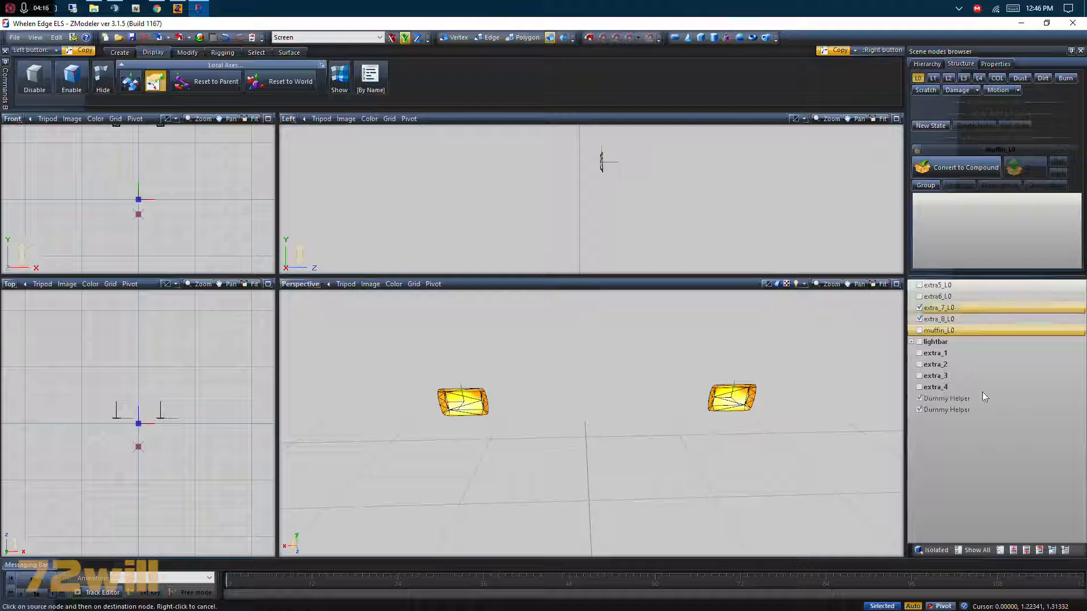
Rename the two new dummy helpers extra_7 and extra_9
{"action": "double_click", "coordinate": [1010, 399]}
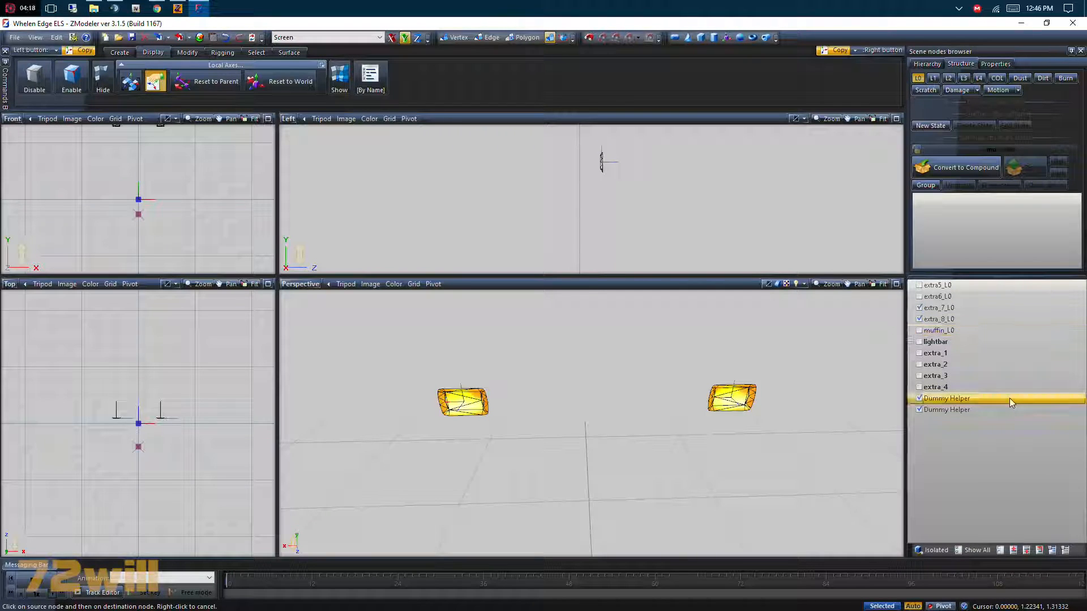
{"action": "left_click_drag", "start_coordinate": [1010, 398], "coordinate": [815, 400]}
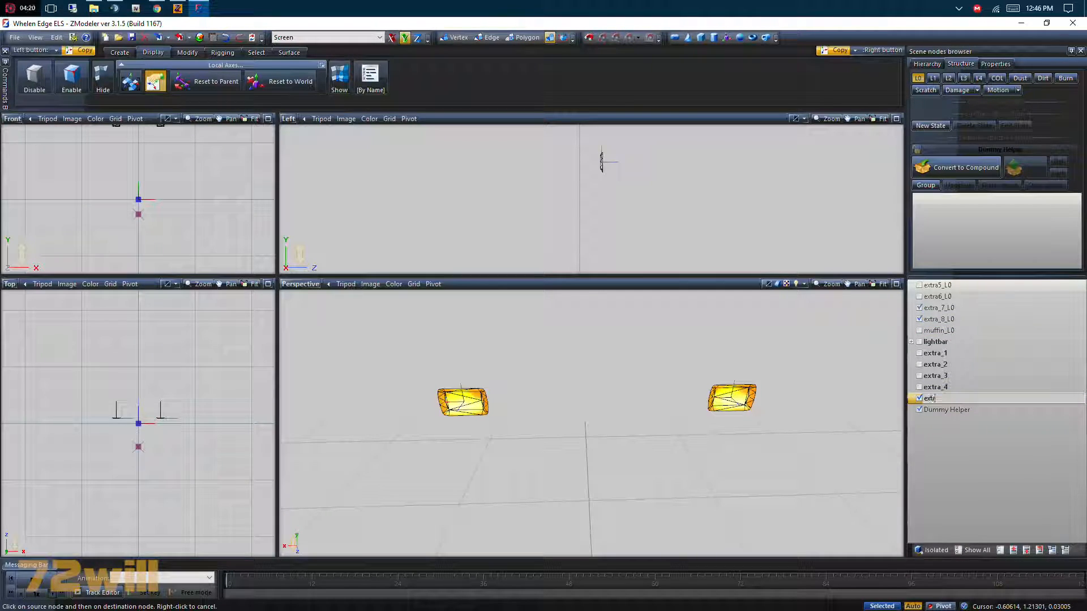
{"action": "double_click", "coordinate": [998, 410]}
{"action": "left_click_drag", "start_coordinate": [998, 409], "coordinate": [779, 406]}
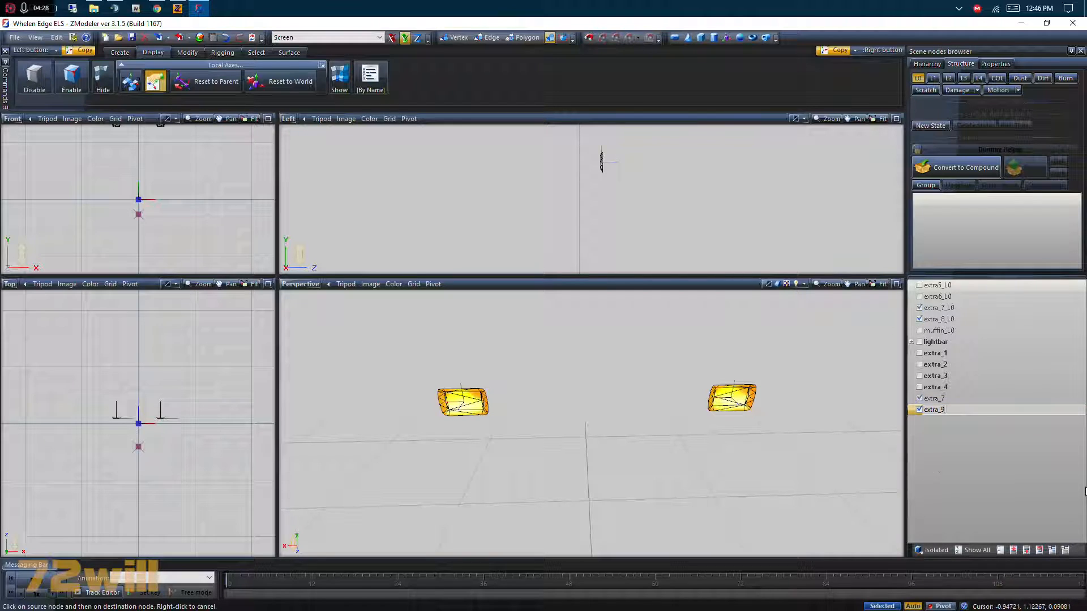
{"action": "key", "text": "Return"}
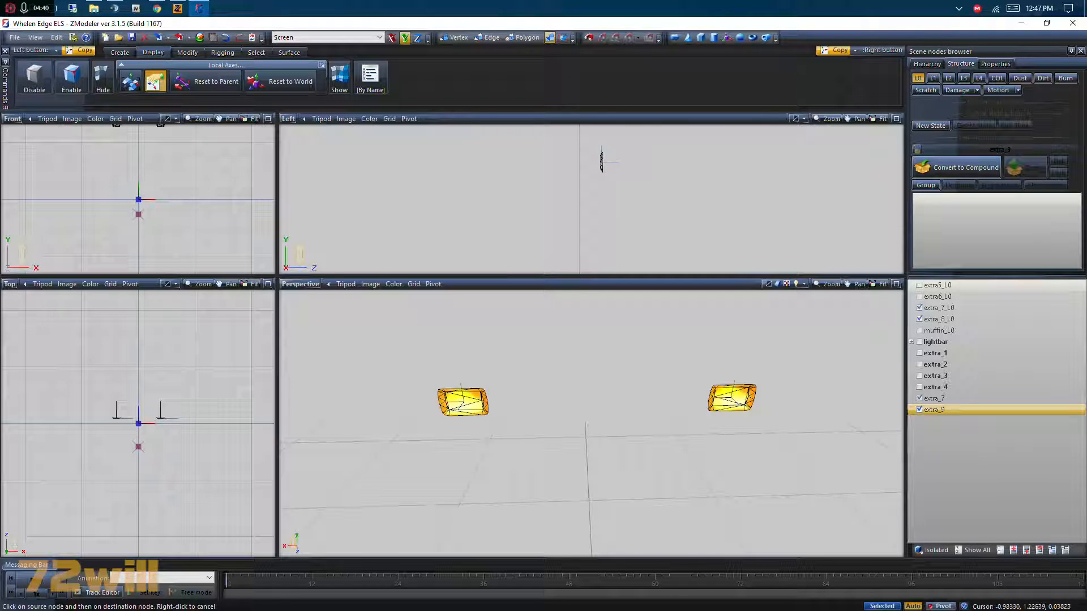
{"action": "left_click", "coordinate": [951, 398]}
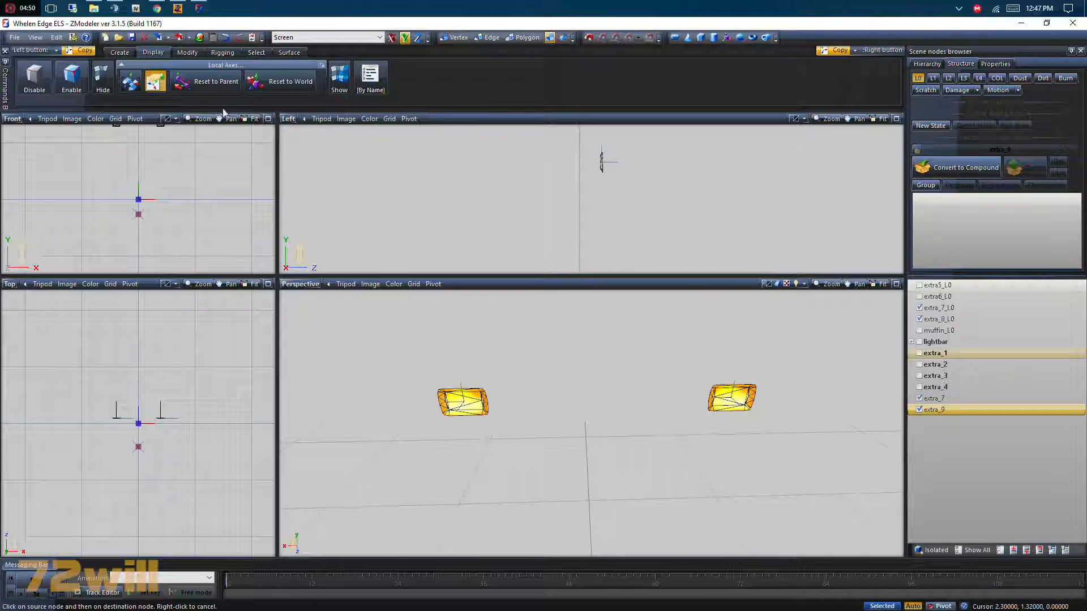
Copy the local axes of the extra_7_L0 light onto the extra_7 dummy and parent the mesh under extra_7
{"action": "scroll", "coordinate": [586, 375], "scroll_direction": "down", "scroll_amount": 4}
{"action": "middle_click_drag", "start_coordinate": [586, 374], "coordinate": [572, 339]}
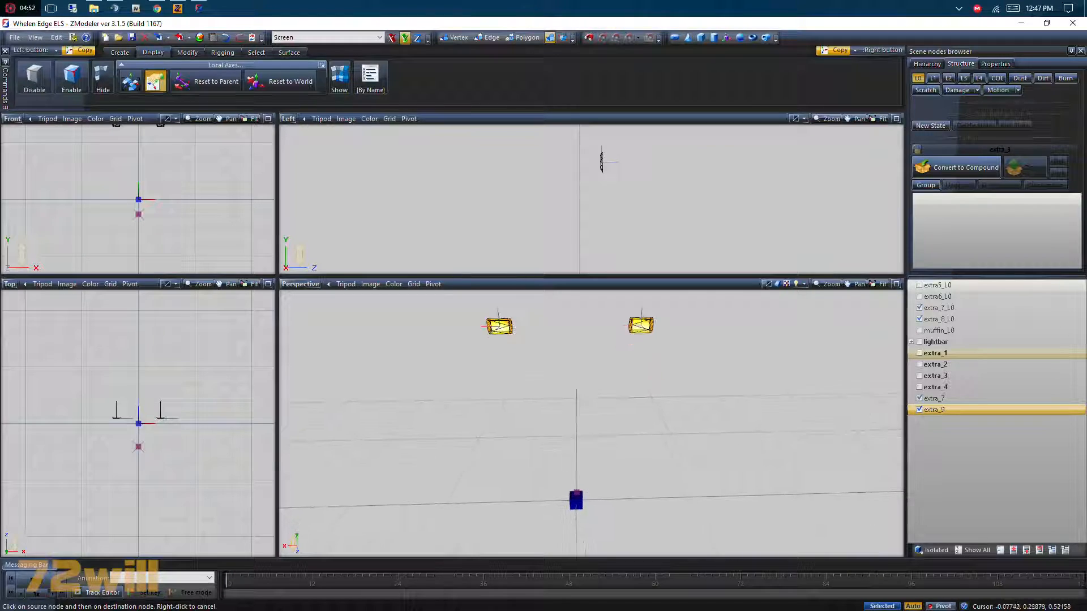
{"action": "left_click", "coordinate": [919, 308]}
{"action": "left_click", "coordinate": [920, 319]}
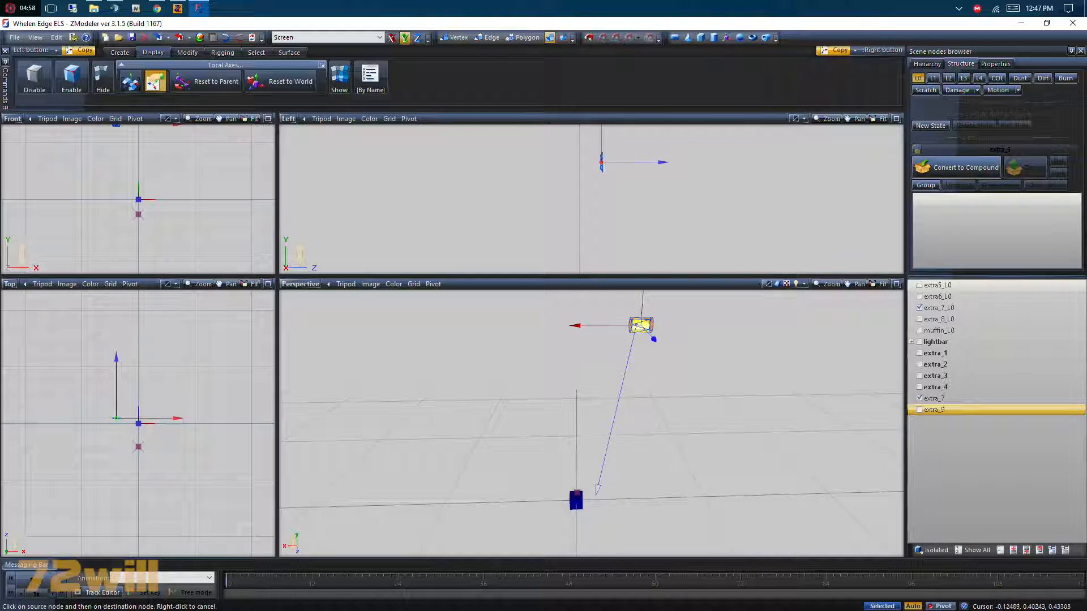
{"action": "left_click", "coordinate": [576, 500]}
{"action": "left_click_drag", "start_coordinate": [939, 307], "coordinate": [923, 402]}
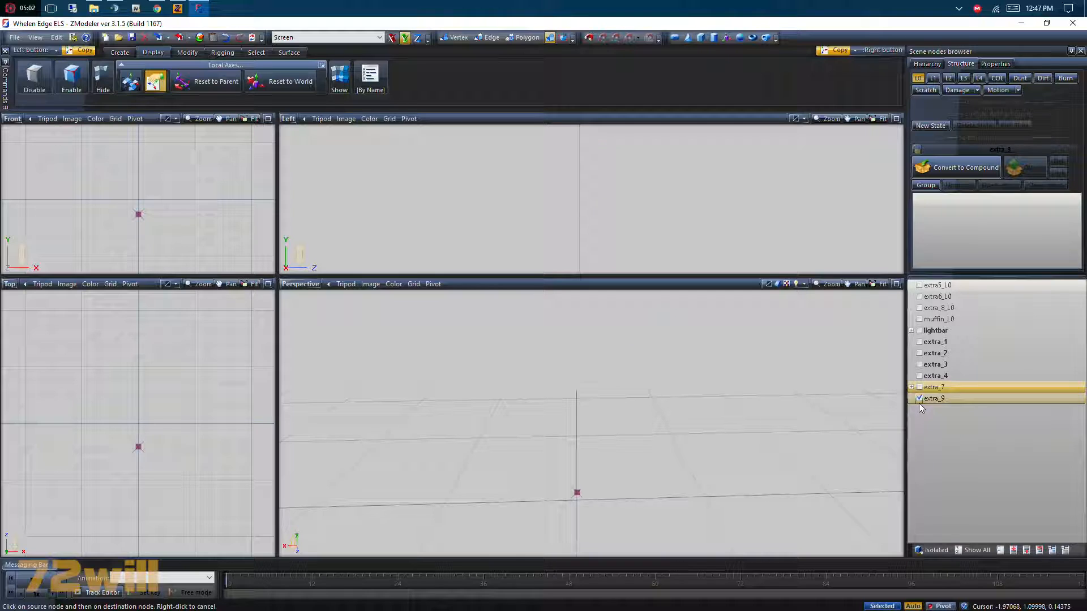
Match the extra_9 dummy's axes to the extra_8_L0 light, parent the mesh under extra_9, and show extra_7 again
{"action": "left_click", "coordinate": [920, 308]}
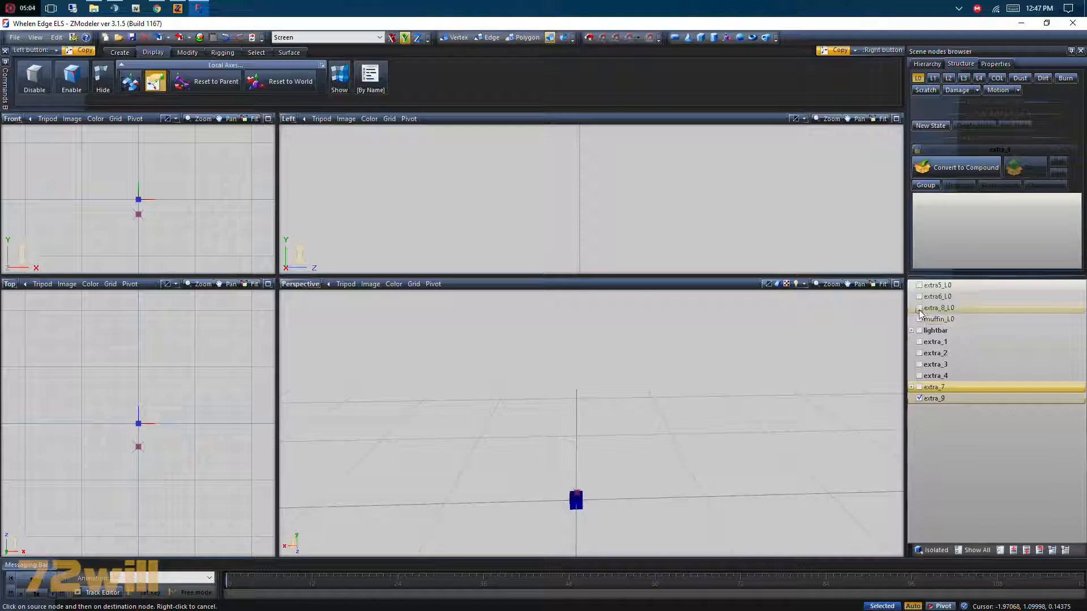
{"action": "left_click", "coordinate": [499, 326]}
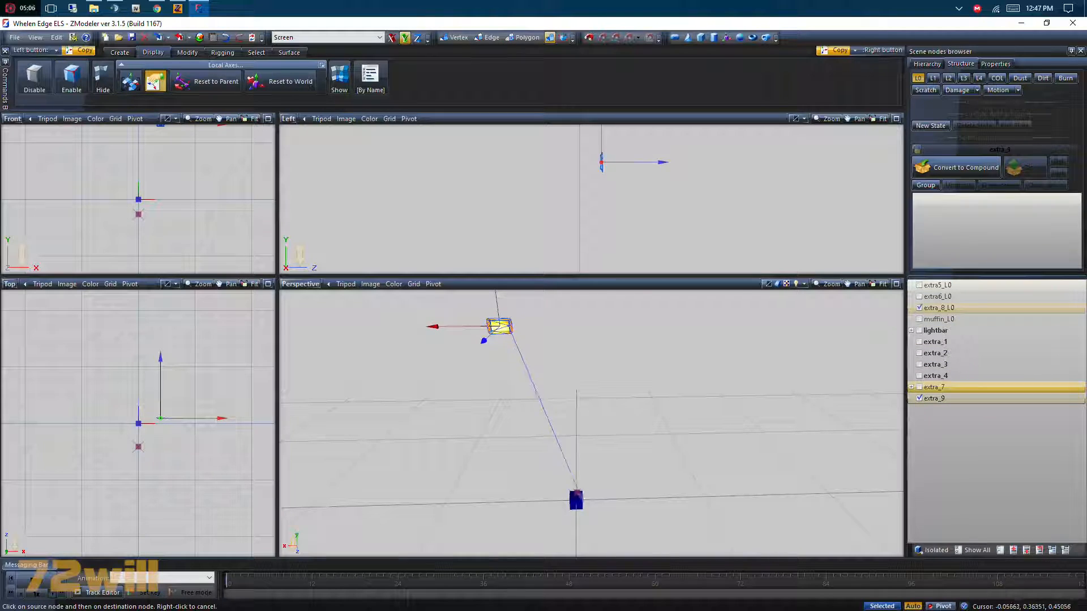
{"action": "left_click", "coordinate": [576, 499]}
{"action": "left_click_drag", "start_coordinate": [965, 314], "coordinate": [957, 397]}
{"action": "left_click", "coordinate": [919, 376]}
{"action": "left_click", "coordinate": [911, 388]}
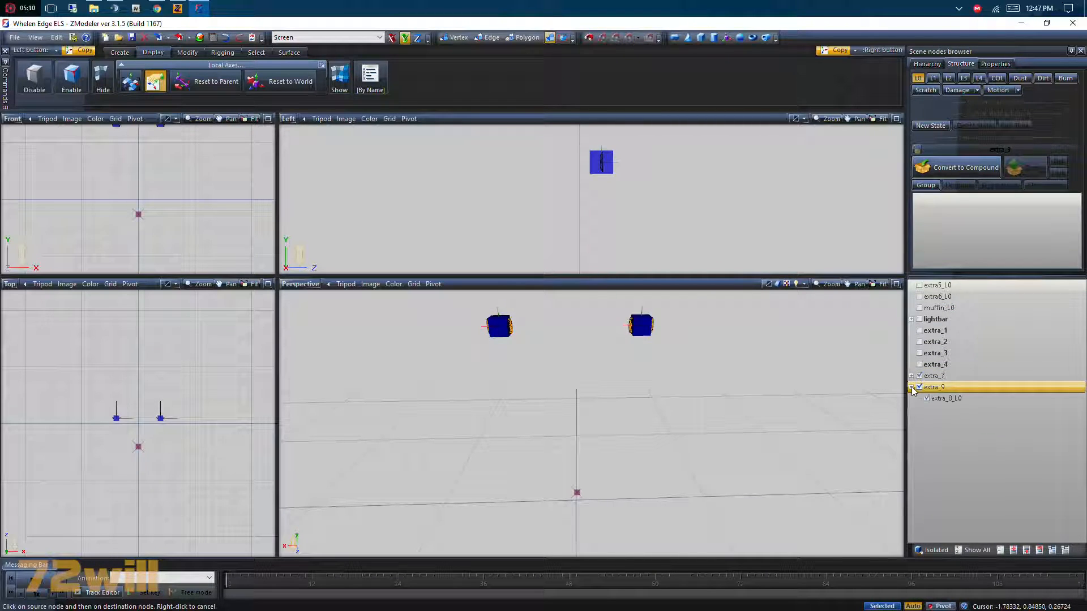
Duplicate the extra_8_L0 and extra_7_L0 light meshes in place with the Copy tool
{"action": "scroll", "coordinate": [566, 309], "scroll_direction": "up", "scroll_amount": 4}
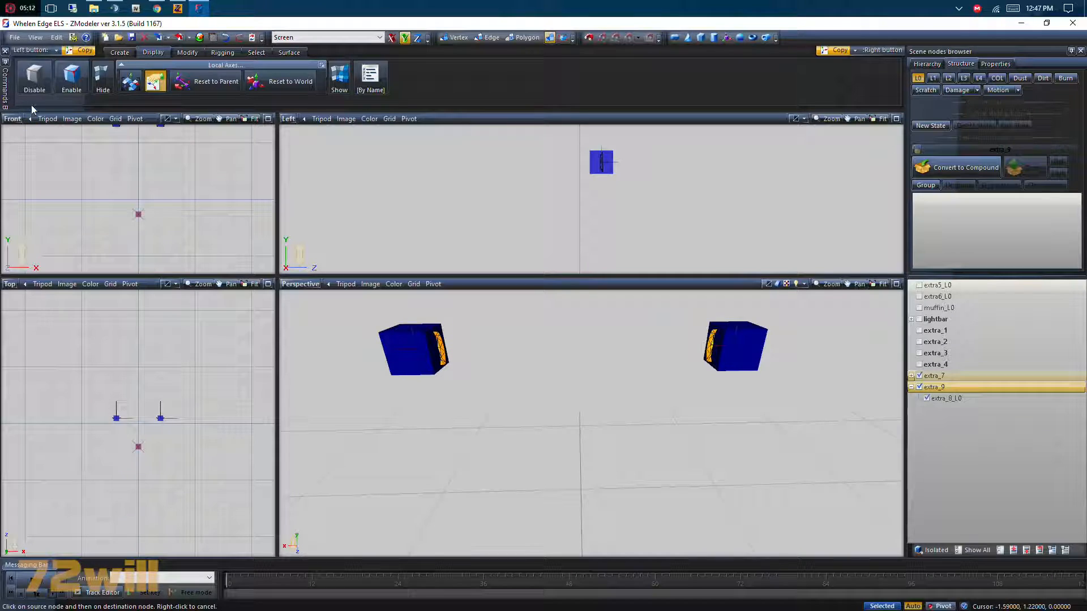
{"action": "left_click", "coordinate": [120, 52]}
{"action": "left_click", "coordinate": [22, 83]}
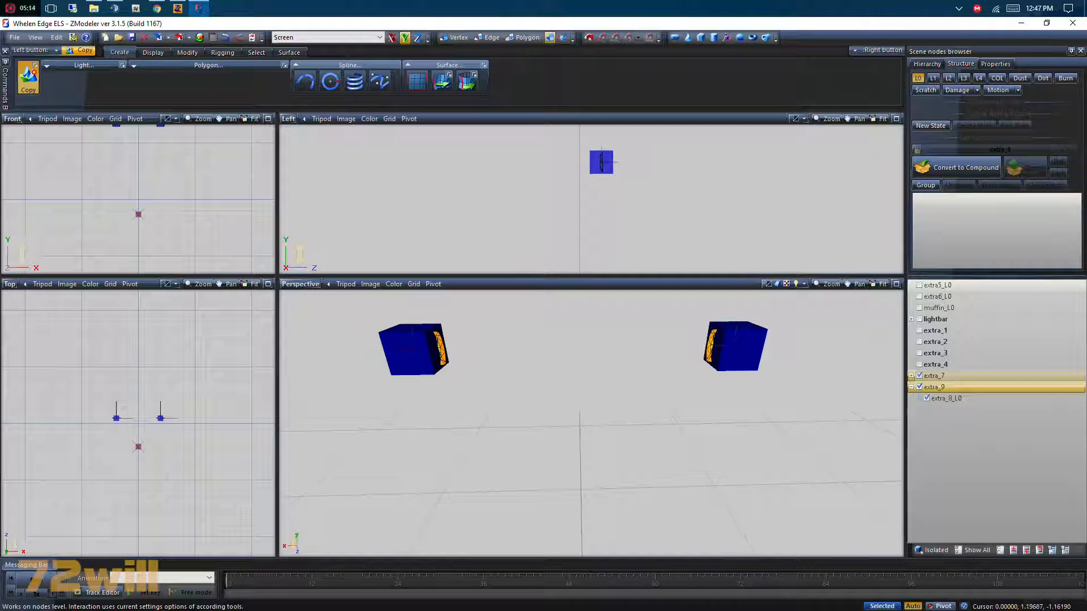
{"action": "scroll", "coordinate": [601, 147], "scroll_direction": "up", "scroll_amount": 2}
{"action": "scroll", "coordinate": [527, 329], "scroll_direction": "up", "scroll_amount": 1}
{"action": "scroll", "coordinate": [527, 329], "scroll_direction": "down", "scroll_amount": 2}
{"action": "middle_click_drag", "start_coordinate": [537, 330], "coordinate": [532, 329]}
{"action": "left_click", "coordinate": [450, 349]}
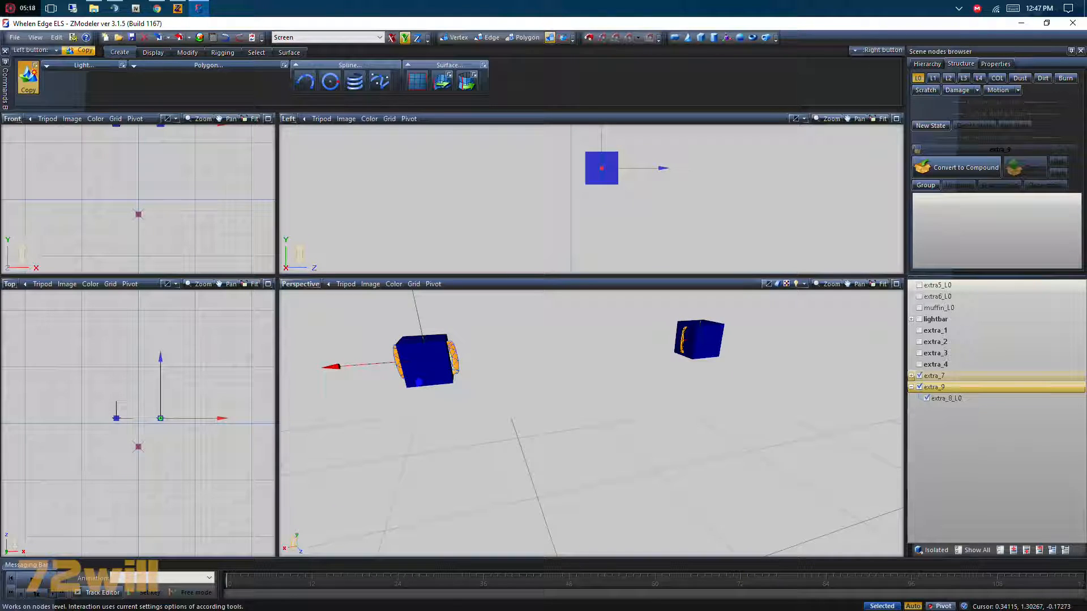
{"action": "middle_click_drag", "start_coordinate": [606, 347], "coordinate": [572, 345]}
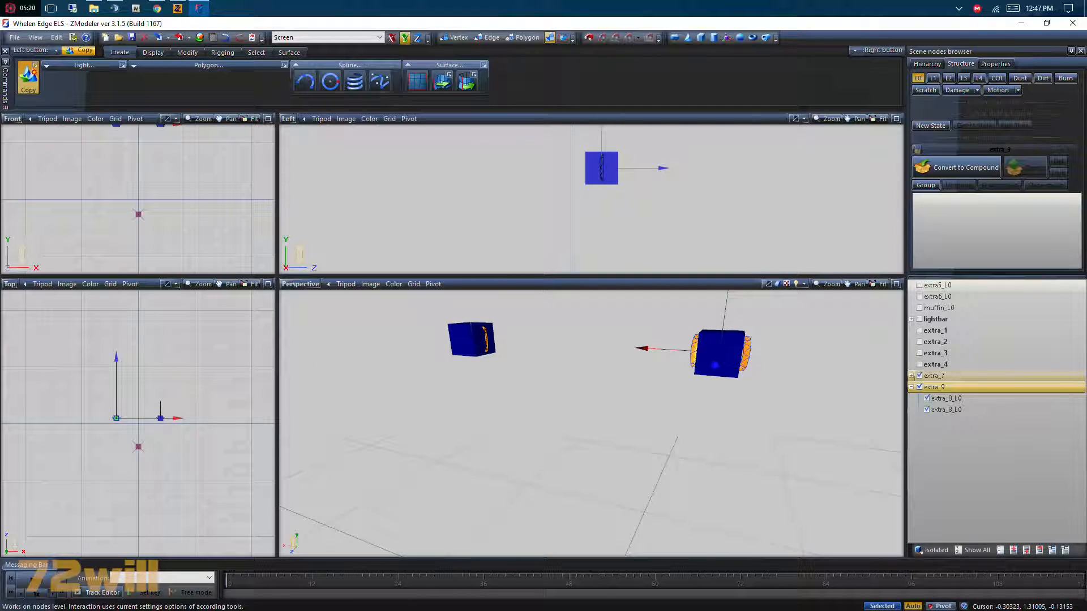
{"action": "left_click", "coordinate": [702, 348]}
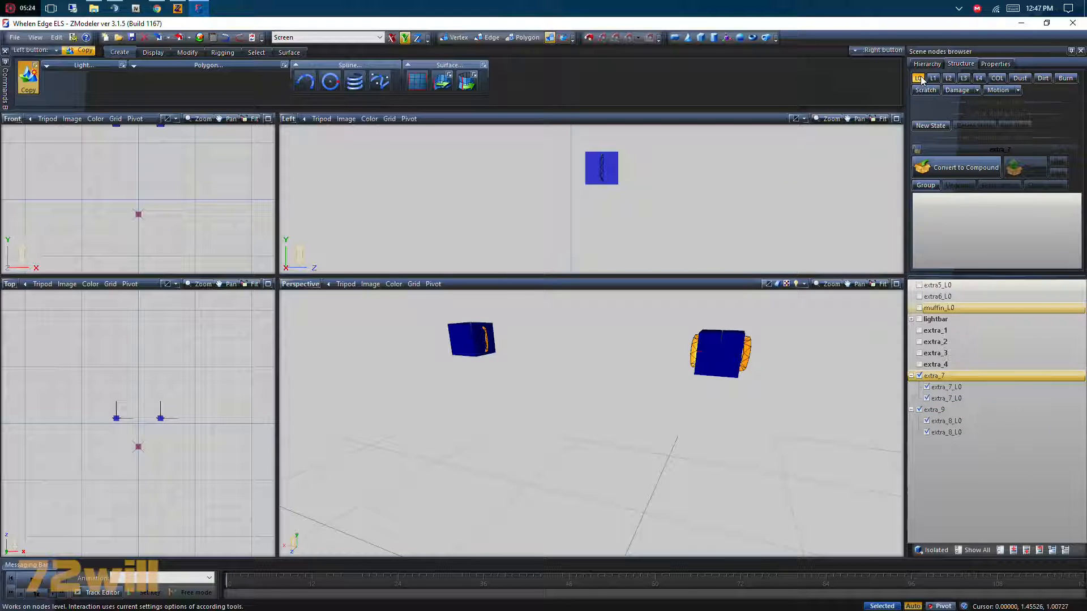
Convert extra_7 to a compound and assign its two light meshes to the L0 and L1 states
{"action": "left_click", "coordinate": [944, 167]}
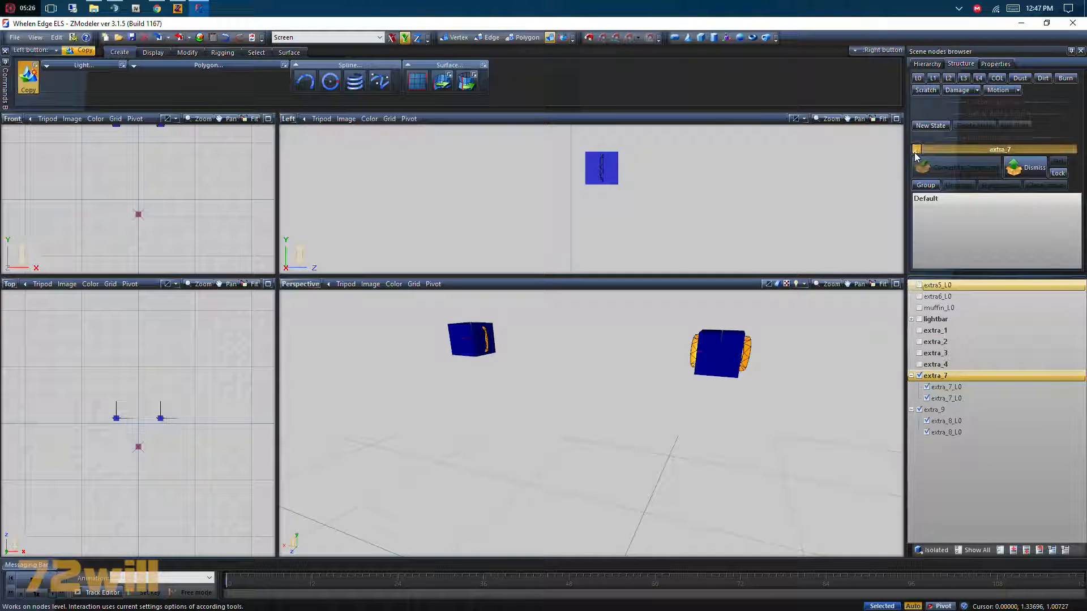
{"action": "left_click_drag", "start_coordinate": [960, 389], "coordinate": [919, 79]}
{"action": "left_click_drag", "start_coordinate": [946, 421], "coordinate": [924, 221]}
{"action": "left_click", "coordinate": [933, 79]}
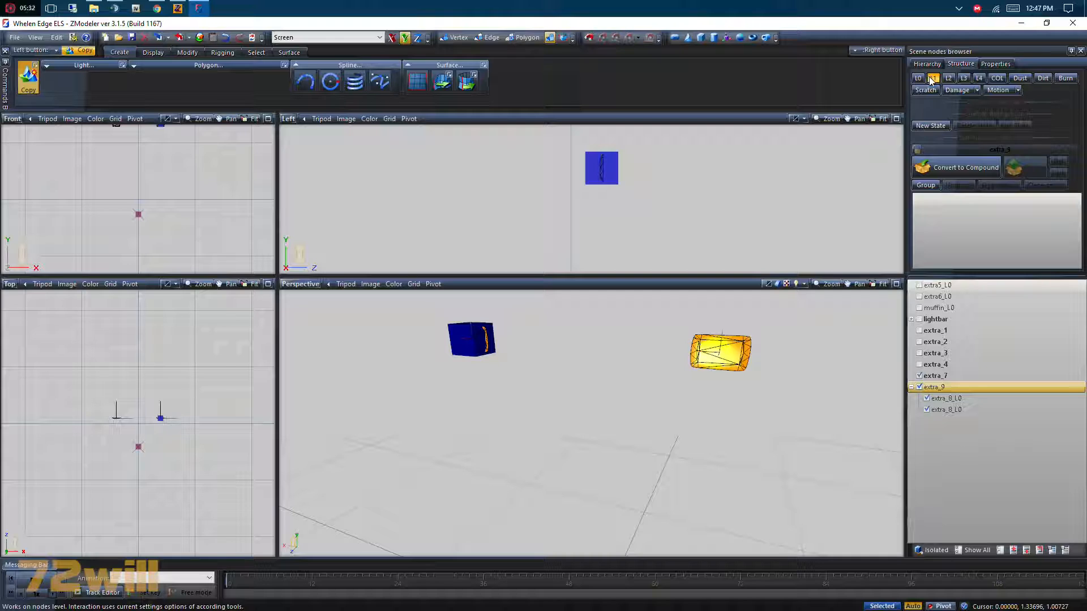
Convert extra_9 to a compound and assign its two extra_8_L0 meshes to the L0 and L1 states
{"action": "left_click", "coordinate": [919, 167]}
{"action": "left_click_drag", "start_coordinate": [947, 409], "coordinate": [931, 79]}
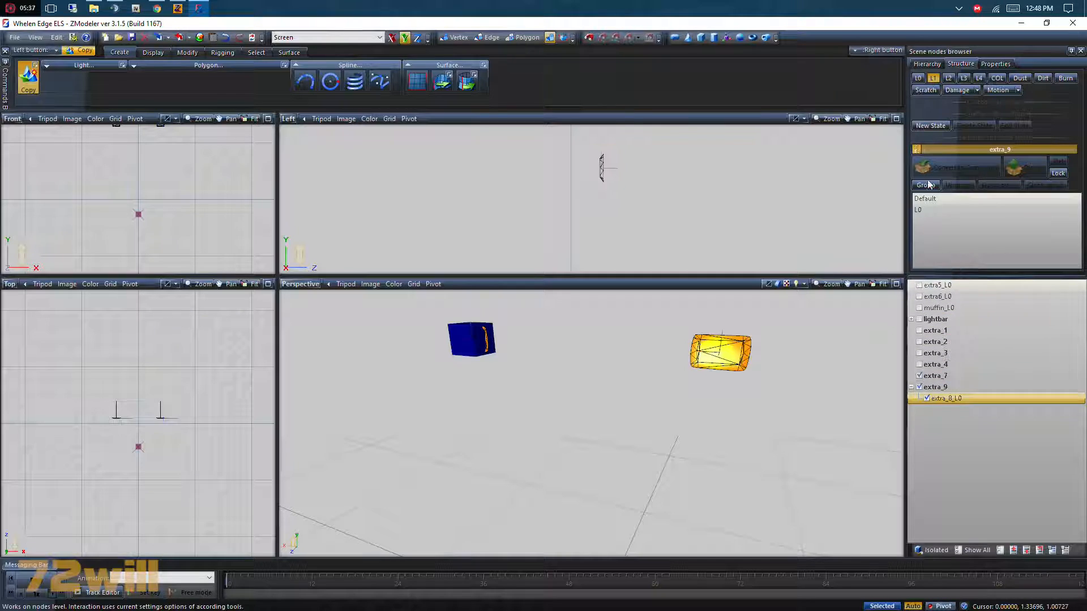
{"action": "left_click_drag", "start_coordinate": [947, 398], "coordinate": [928, 221]}
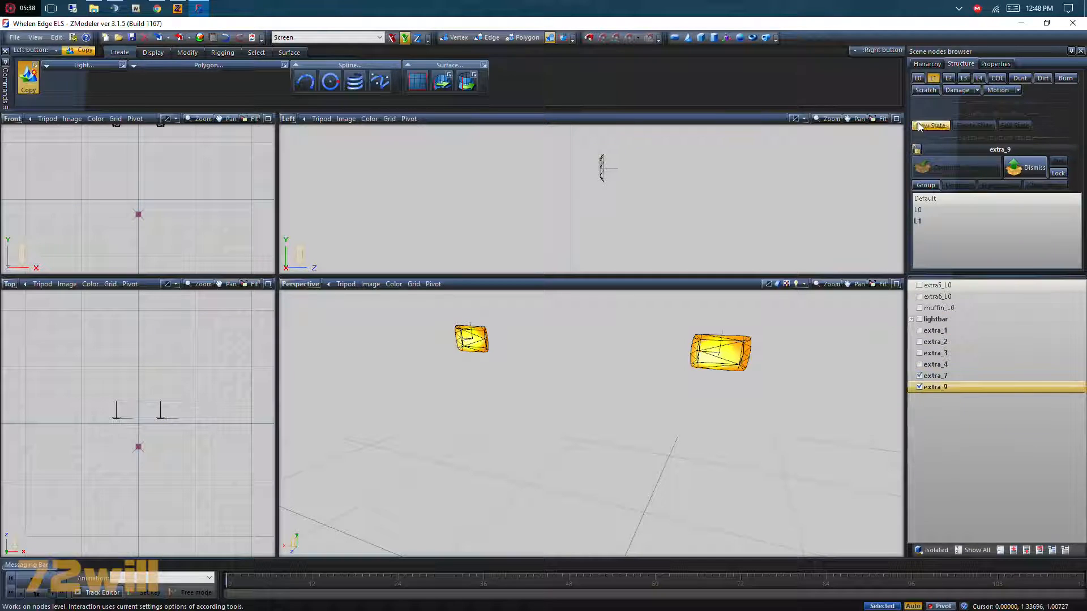
{"action": "left_click", "coordinate": [933, 79]}
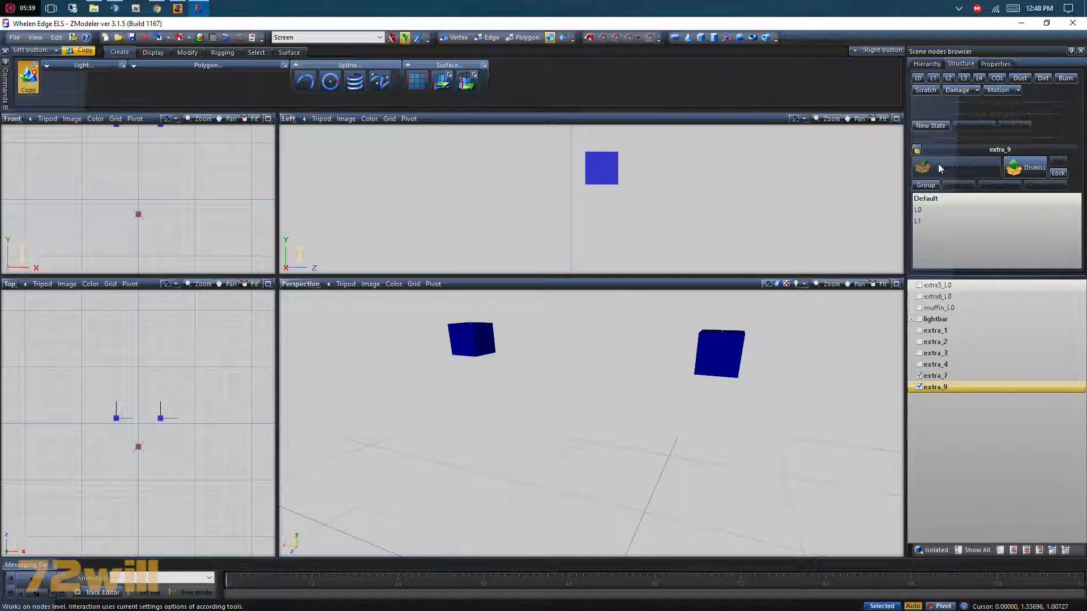
Show extra_1 through extra_4 and the lightbar, and display the compounds in their L0 state
{"action": "left_click", "coordinate": [919, 364]}
{"action": "left_click", "coordinate": [918, 353]}
{"action": "left_click", "coordinate": [919, 341]}
{"action": "left_click", "coordinate": [919, 330]}
{"action": "left_click", "coordinate": [919, 319]}
{"action": "middle_click_drag", "start_coordinate": [574, 366], "coordinate": [581, 363]}
{"action": "left_click", "coordinate": [910, 319]}
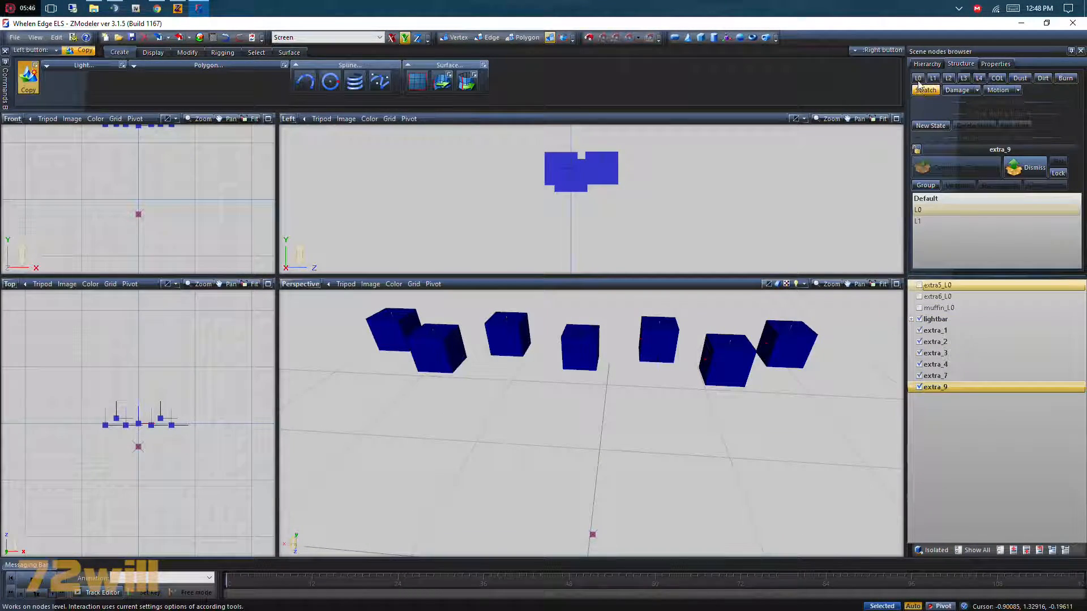
{"action": "middle_click_drag", "start_coordinate": [589, 419], "coordinate": [720, 405]}
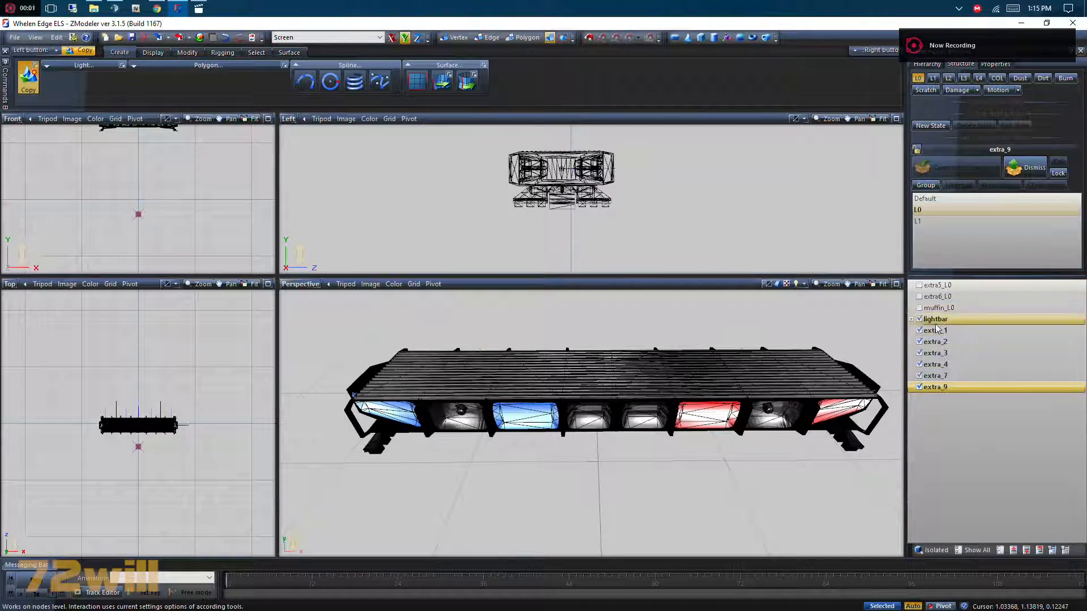
Show the extra6_L0 and extra5_L0 meshes and inspect the lightbar from its end
{"action": "left_click", "coordinate": [919, 294]}
{"action": "left_click", "coordinate": [920, 287]}
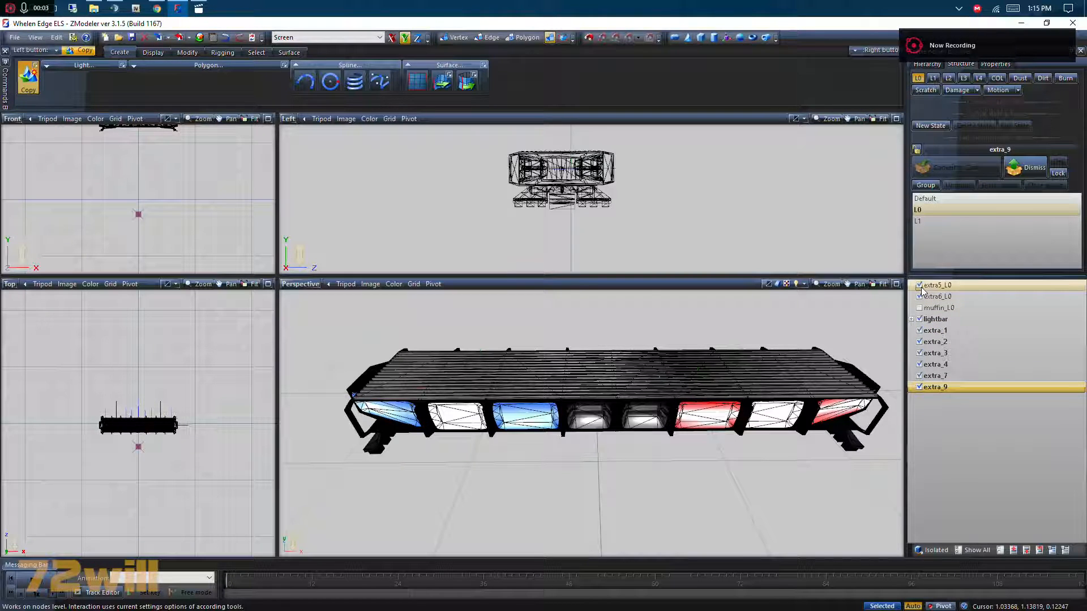
{"action": "scroll", "coordinate": [692, 441], "scroll_direction": "up", "scroll_amount": 2}
{"action": "middle_click_drag", "start_coordinate": [518, 405], "coordinate": [563, 408]}
{"action": "scroll", "coordinate": [593, 390], "scroll_direction": "down", "scroll_amount": 1}
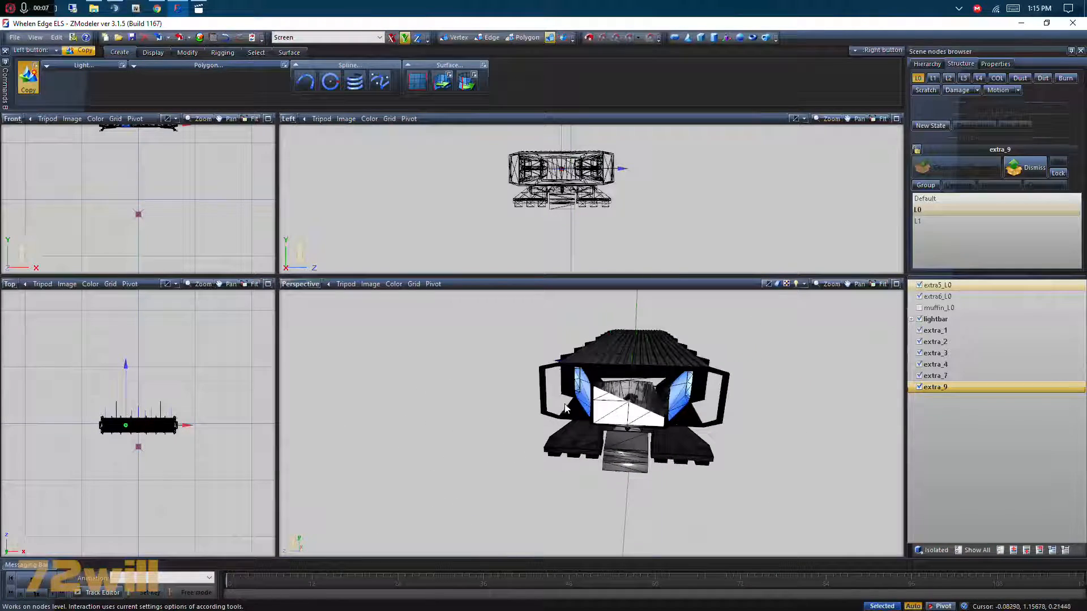
{"action": "scroll", "coordinate": [785, 408], "scroll_direction": "down", "scroll_amount": 1}
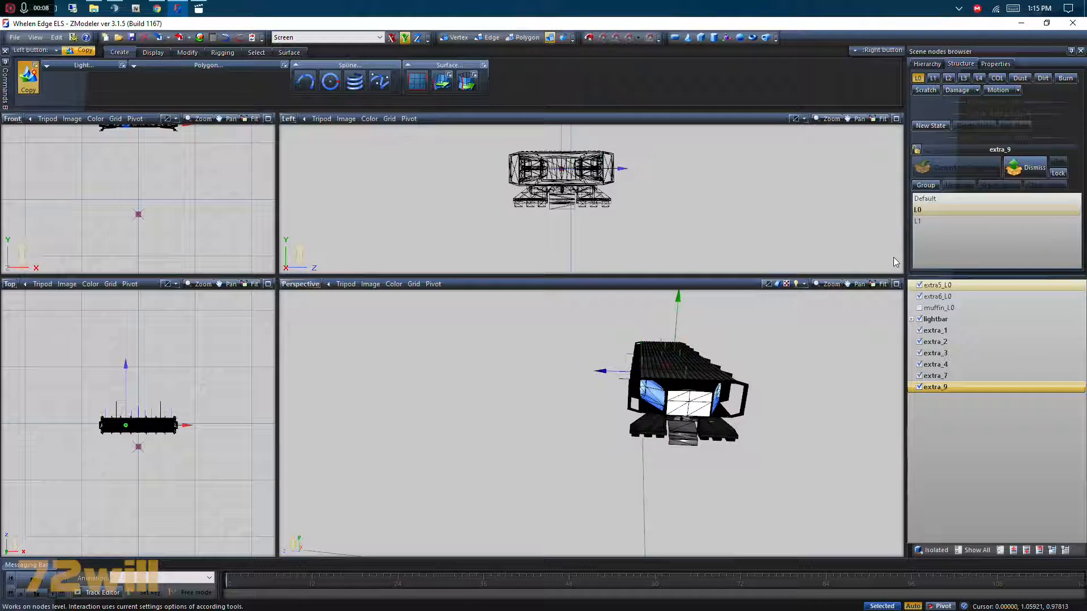
Isolate extra5_L0 and extra6_L0 in alternation to examine which lights each mesh contains
{"action": "left_click", "coordinate": [933, 550]}
{"action": "left_click", "coordinate": [938, 296]}
{"action": "middle_click_drag", "start_coordinate": [735, 359], "coordinate": [628, 390]}
{"action": "left_click", "coordinate": [957, 287]}
{"action": "left_click", "coordinate": [957, 295]}
{"action": "left_click", "coordinate": [955, 287]}
{"action": "left_click", "coordinate": [955, 295]}
{"action": "left_click", "coordinate": [958, 287]}
{"action": "left_click", "coordinate": [960, 298]}
{"action": "left_click", "coordinate": [956, 286]}
{"action": "left_click", "coordinate": [966, 297]}
{"action": "left_click", "coordinate": [970, 286]}
{"action": "left_click", "coordinate": [971, 295]}
{"action": "left_click", "coordinate": [972, 286]}
{"action": "left_click", "coordinate": [964, 295]}
{"action": "left_click", "coordinate": [967, 287]}
{"action": "left_click", "coordinate": [959, 295]}
{"action": "left_click", "coordinate": [956, 287]}
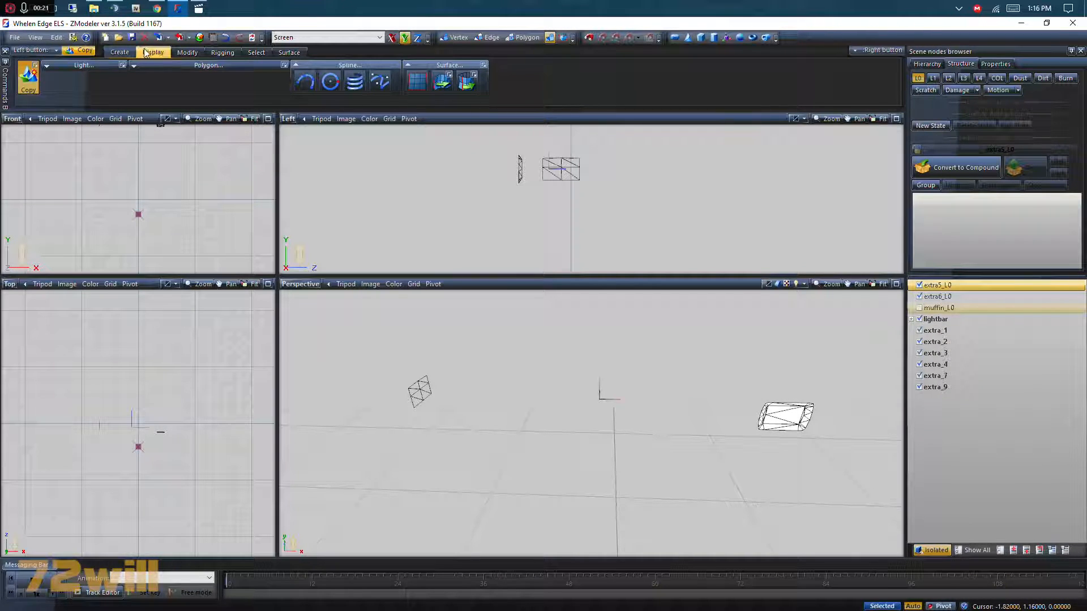
Activate the Attach tool, turn off isolation, and hide the lightbar and all extra compounds
{"action": "left_click", "coordinate": [191, 52]}
{"action": "left_click", "coordinate": [34, 76]}
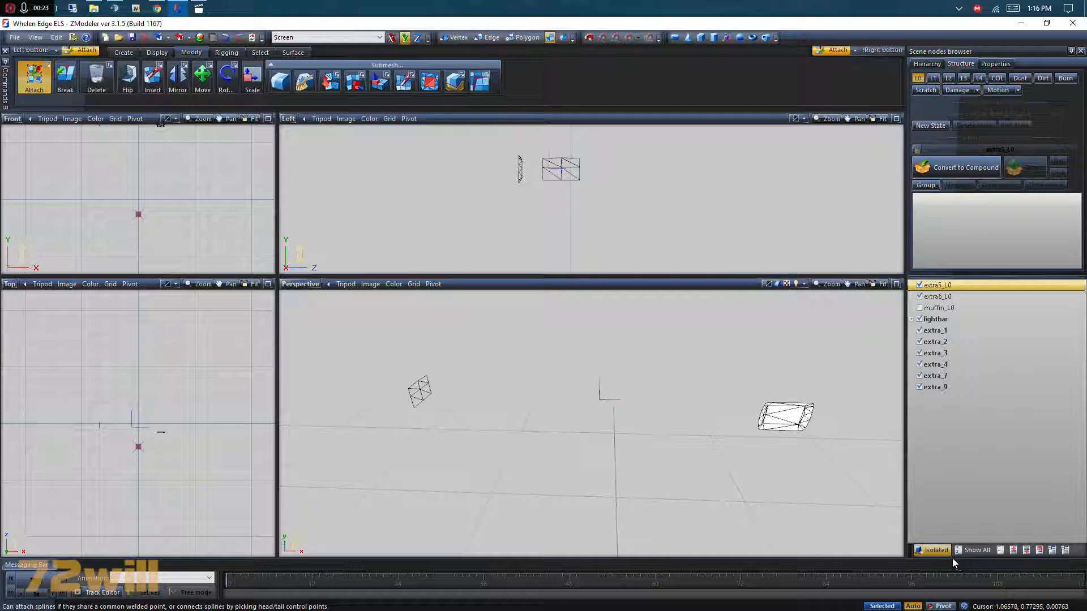
{"action": "left_click", "coordinate": [934, 550]}
{"action": "left_click", "coordinate": [940, 320]}
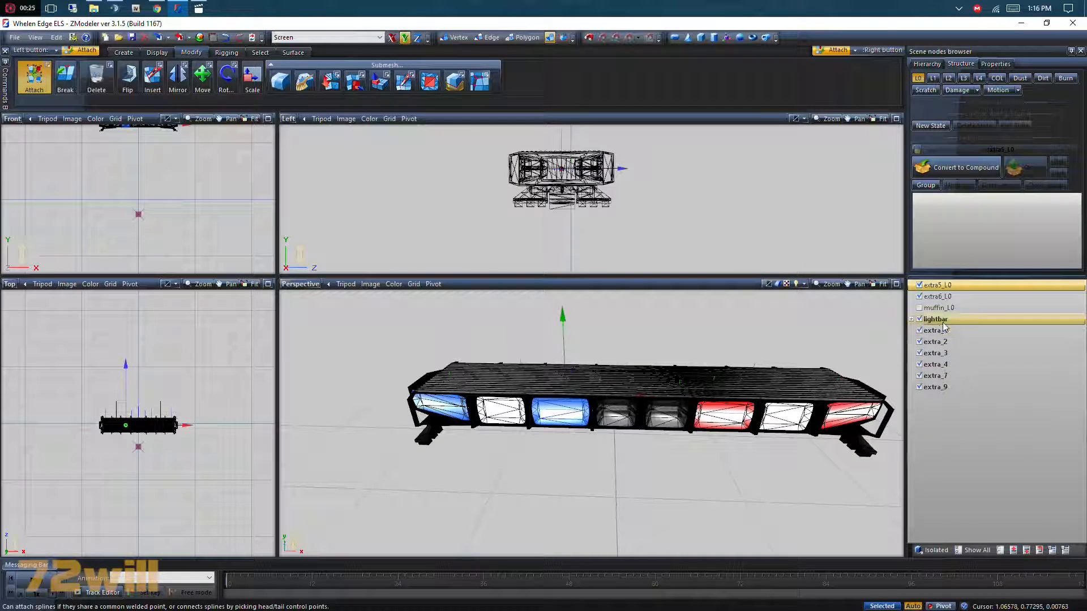
{"action": "left_click", "coordinate": [919, 387]}
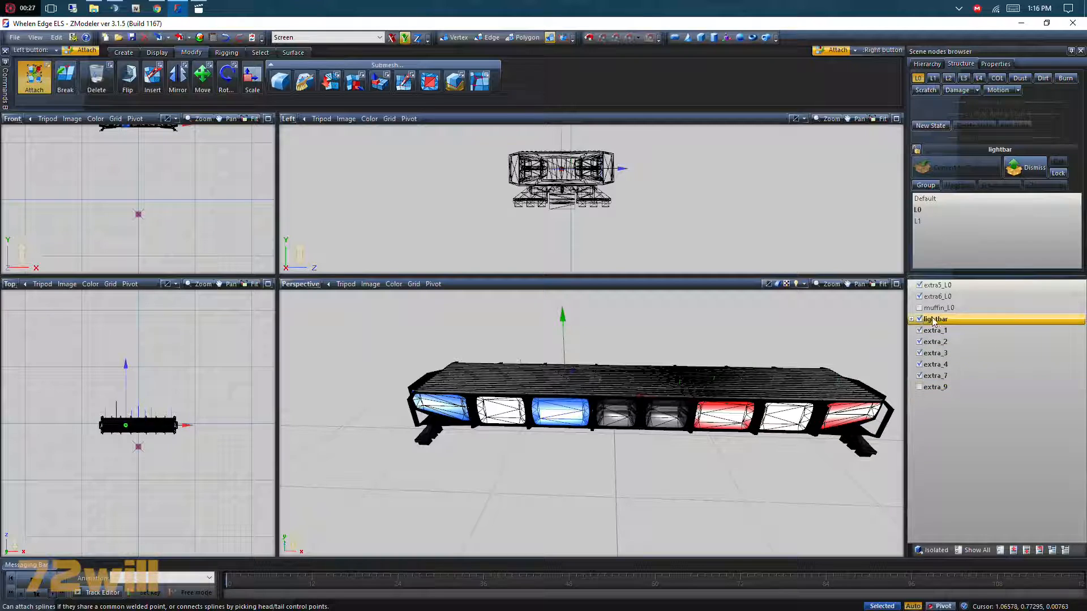
{"action": "left_click", "coordinate": [926, 377], "text": "shift"}
{"action": "left_click", "coordinate": [919, 375]}
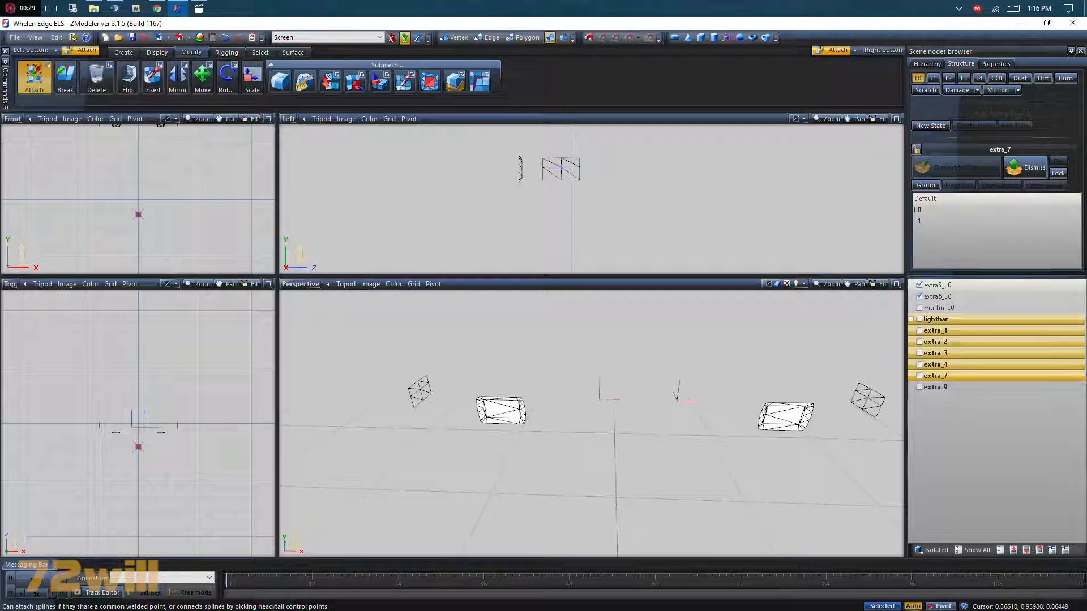
Attach the extra6_L0 mesh to extra5_L0 and toggle the merged mesh's visibility to check it
{"action": "left_click", "coordinate": [522, 418]}
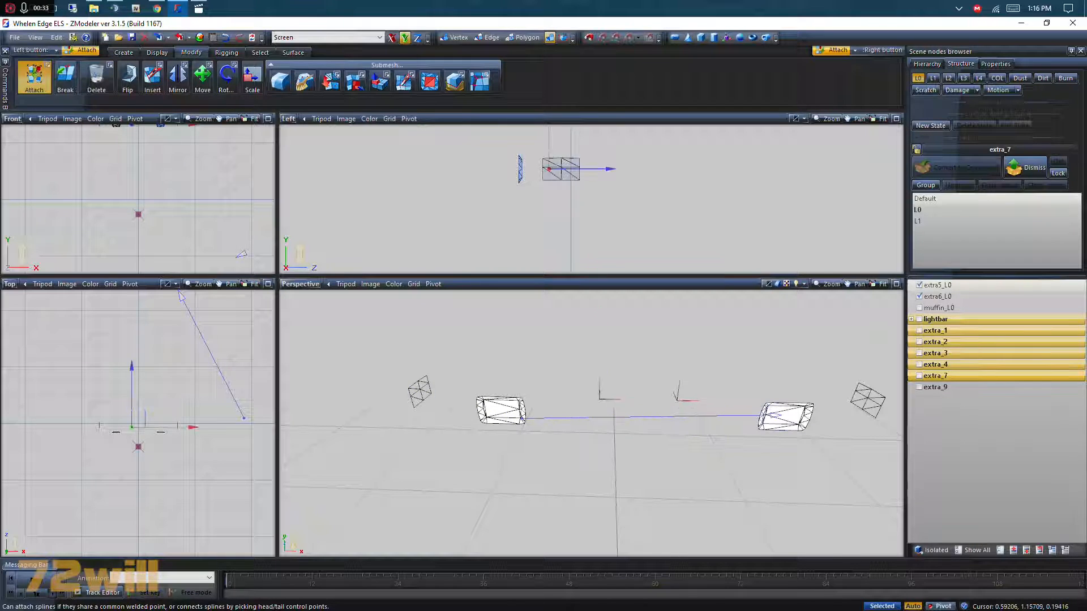
{"action": "left_click", "coordinate": [784, 418]}
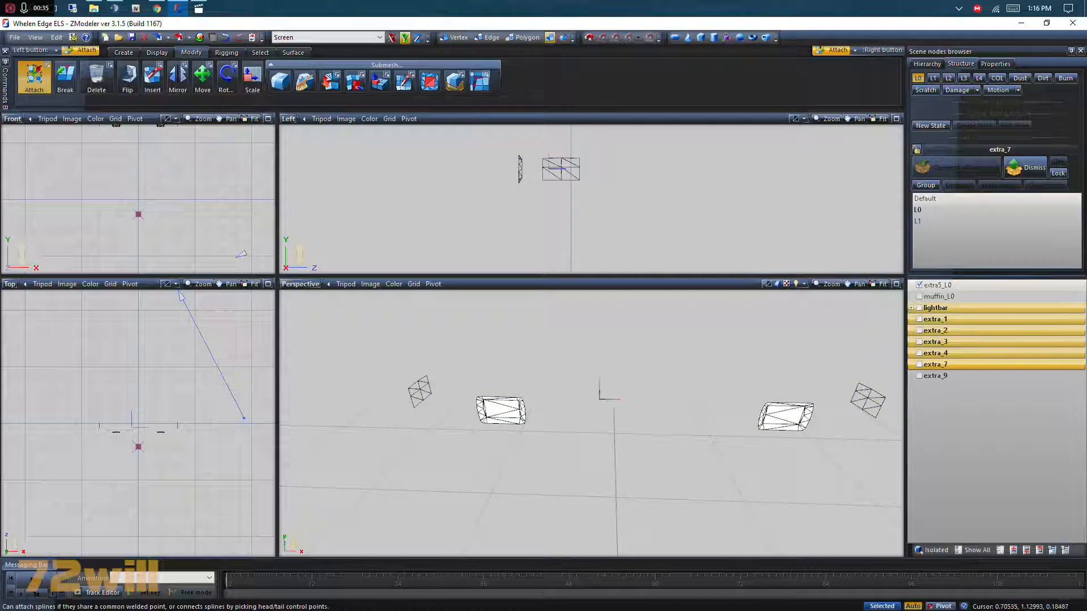
{"action": "left_click", "coordinate": [934, 289]}
{"action": "left_click", "coordinate": [919, 286]}
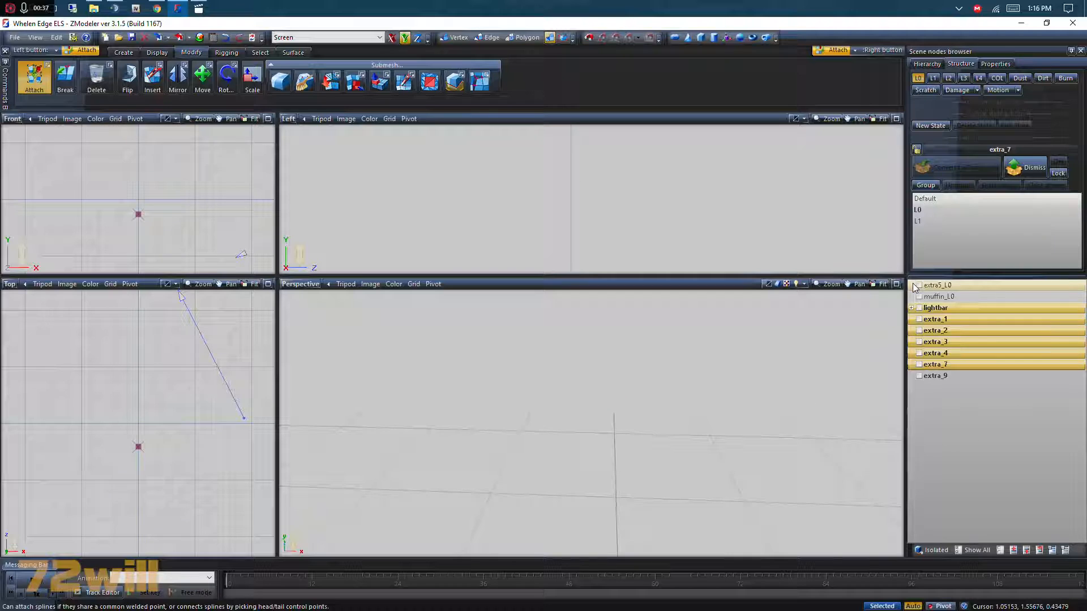
{"action": "left_click", "coordinate": [919, 286]}
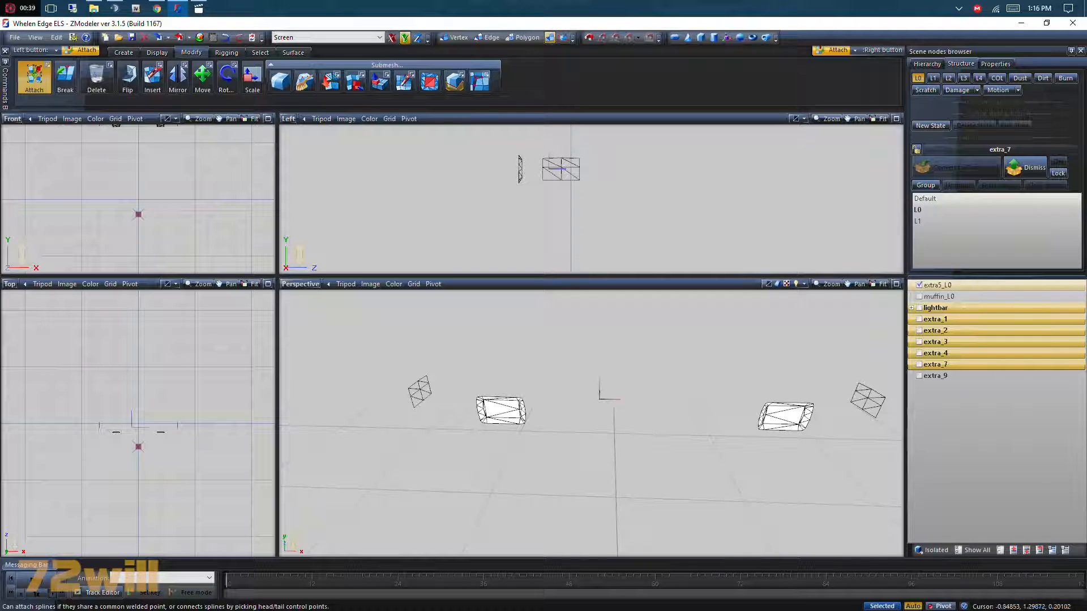
Duplicate the merged extra5_L0 mesh in place and isolate the copy
{"action": "left_click", "coordinate": [123, 52]}
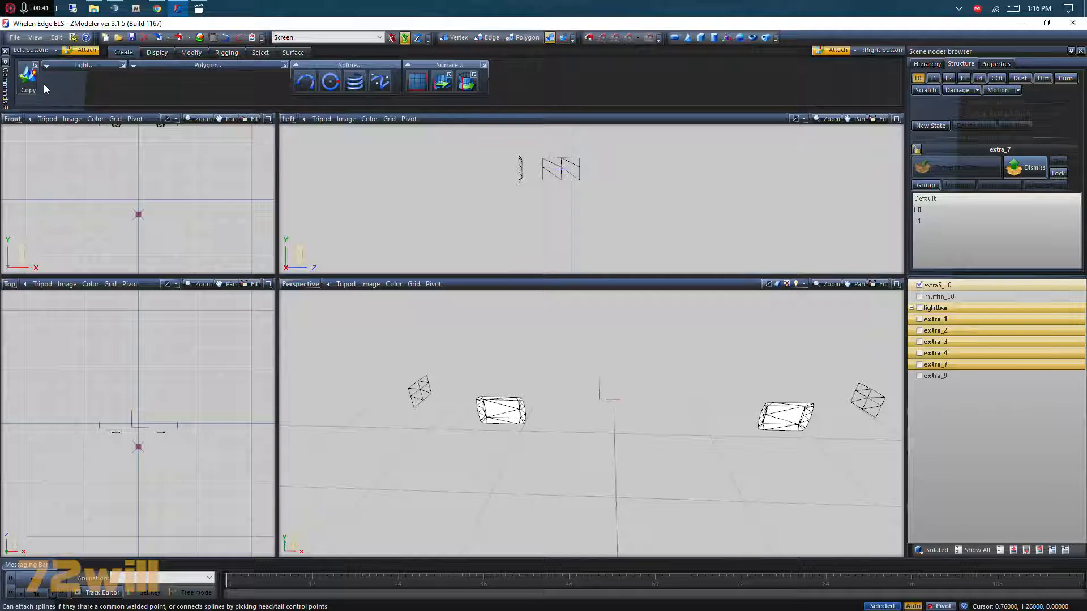
{"action": "left_click", "coordinate": [29, 77]}
{"action": "left_click", "coordinate": [488, 403]}
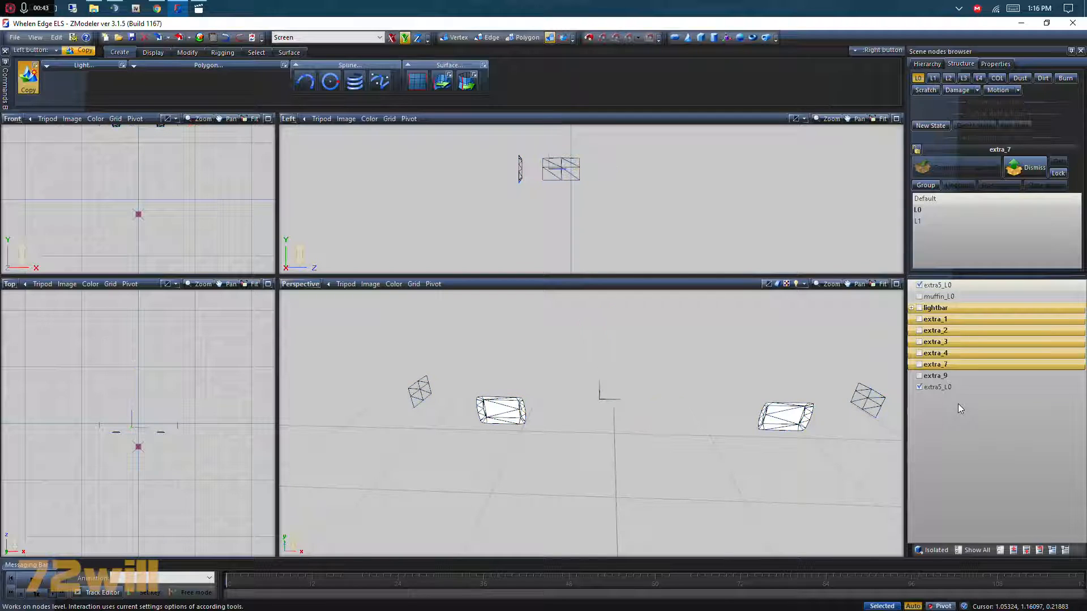
{"action": "left_click", "coordinate": [938, 386]}
{"action": "left_click", "coordinate": [934, 550]}
Delete the polygons of the two front white lights from the isolated extra5_L0 copy, keeping only the end lights
{"action": "left_click", "coordinate": [524, 37]}
{"action": "left_click", "coordinate": [527, 40]}
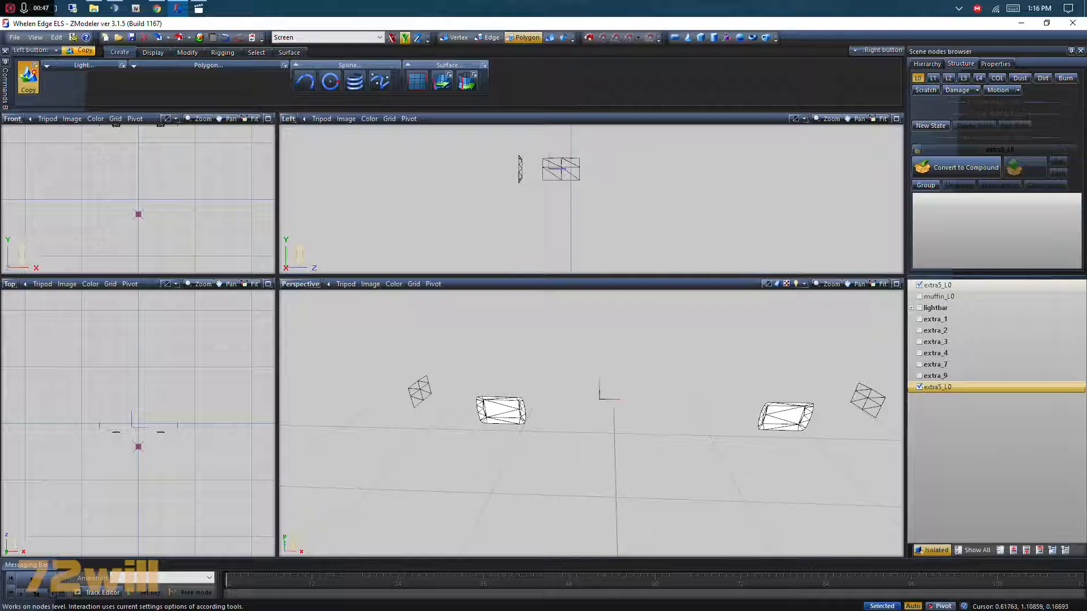
{"action": "left_click", "coordinate": [178, 52]}
{"action": "left_click", "coordinate": [96, 78]}
{"action": "left_click_drag", "start_coordinate": [611, 332], "coordinate": [450, 508]}
{"action": "left_click_drag", "start_coordinate": [720, 347], "coordinate": [840, 492]}
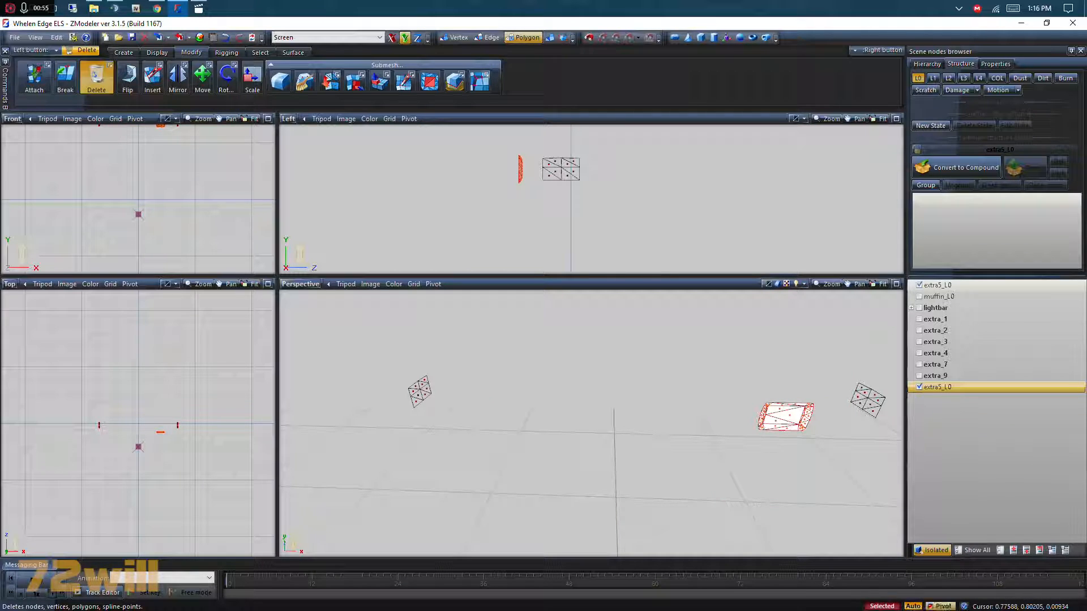
{"action": "key", "text": "space"}
{"action": "left_click_drag", "start_coordinate": [564, 333], "coordinate": [829, 481]}
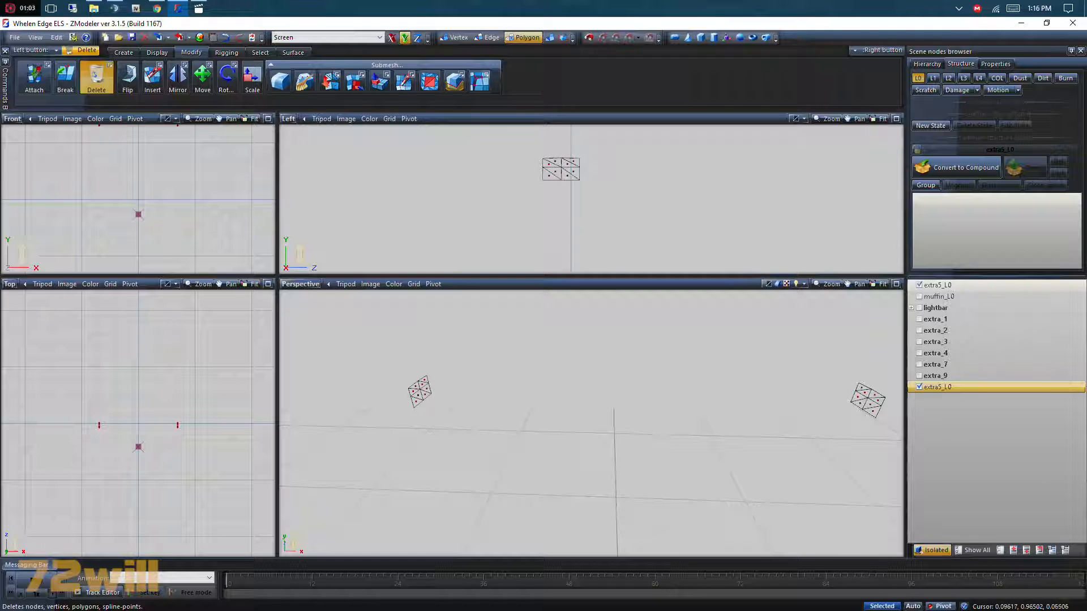
Delete the polygons of the two end lights from the original extra5_L0 mesh, keeping only the front white lights
{"action": "left_click", "coordinate": [260, 52]}
{"action": "right_click", "coordinate": [349, 74]}
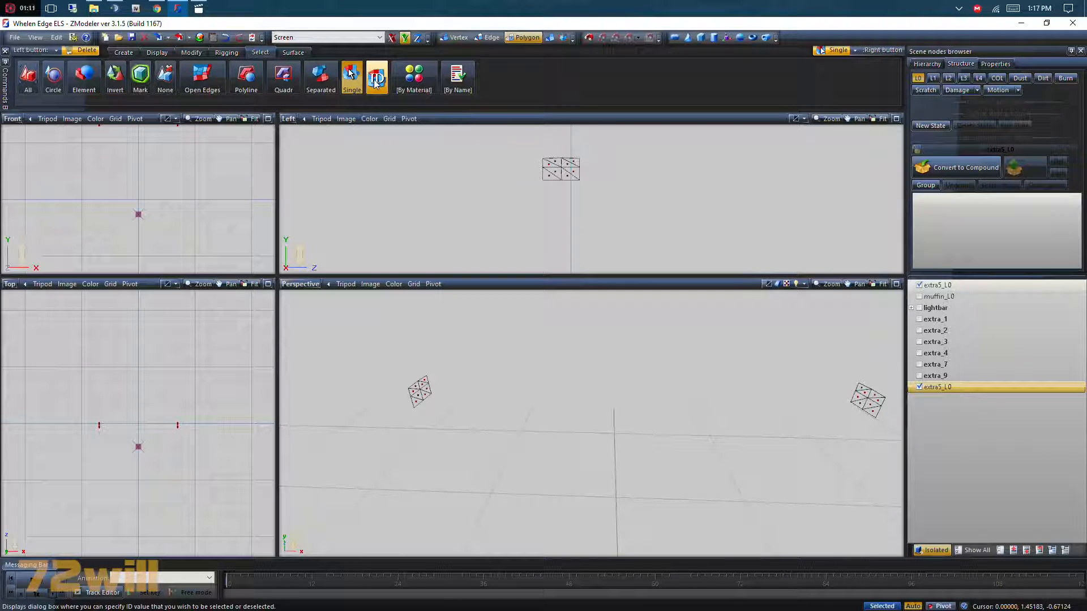
{"action": "right_click", "coordinate": [349, 73]}
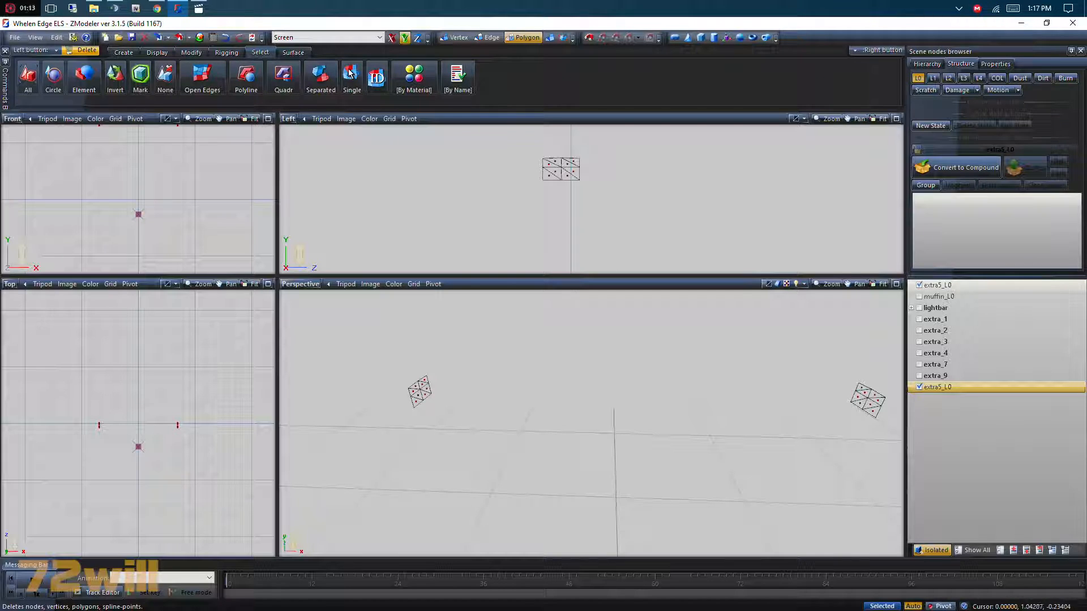
{"action": "left_click", "coordinate": [983, 285]}
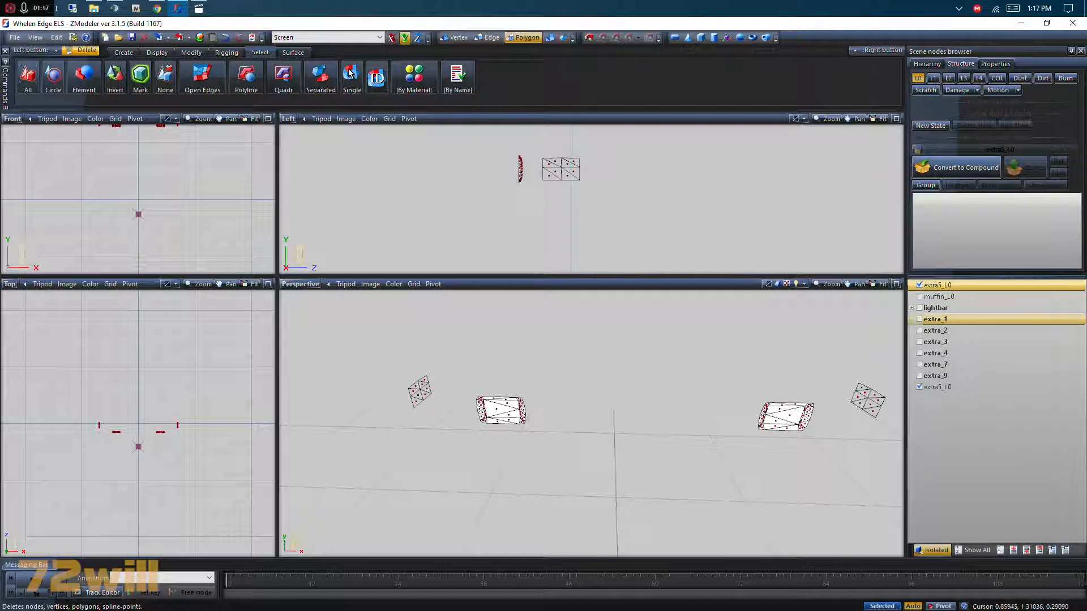
{"action": "left_click_drag", "start_coordinate": [845, 360], "coordinate": [903, 440]}
{"action": "left_click_drag", "start_coordinate": [354, 347], "coordinate": [448, 430]}
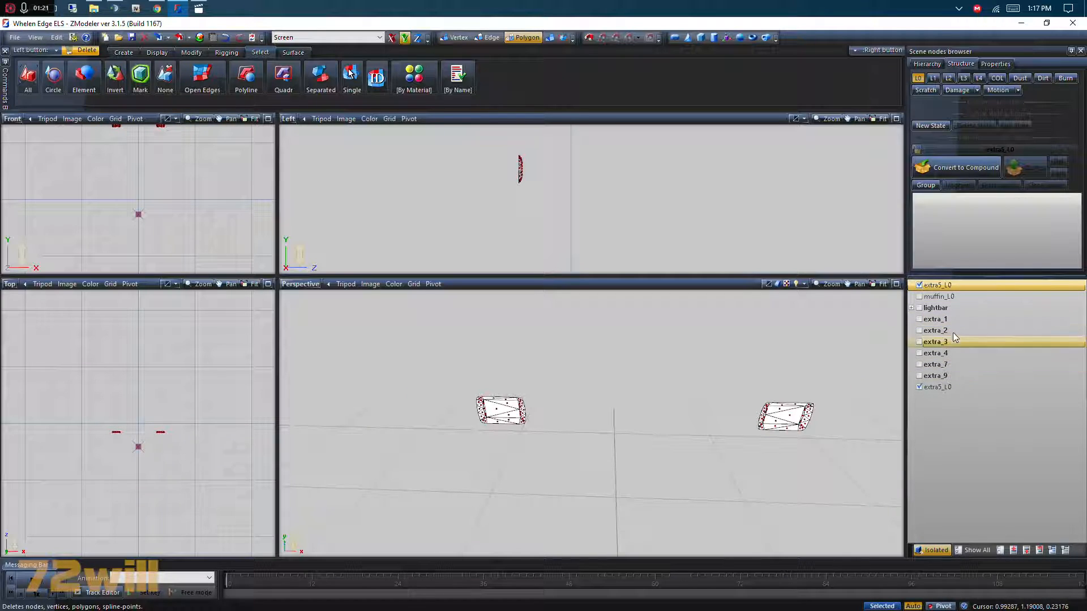
Turn off isolation and select both extra5_L0 meshes, the front lights and the end lights
{"action": "left_click", "coordinate": [990, 387]}
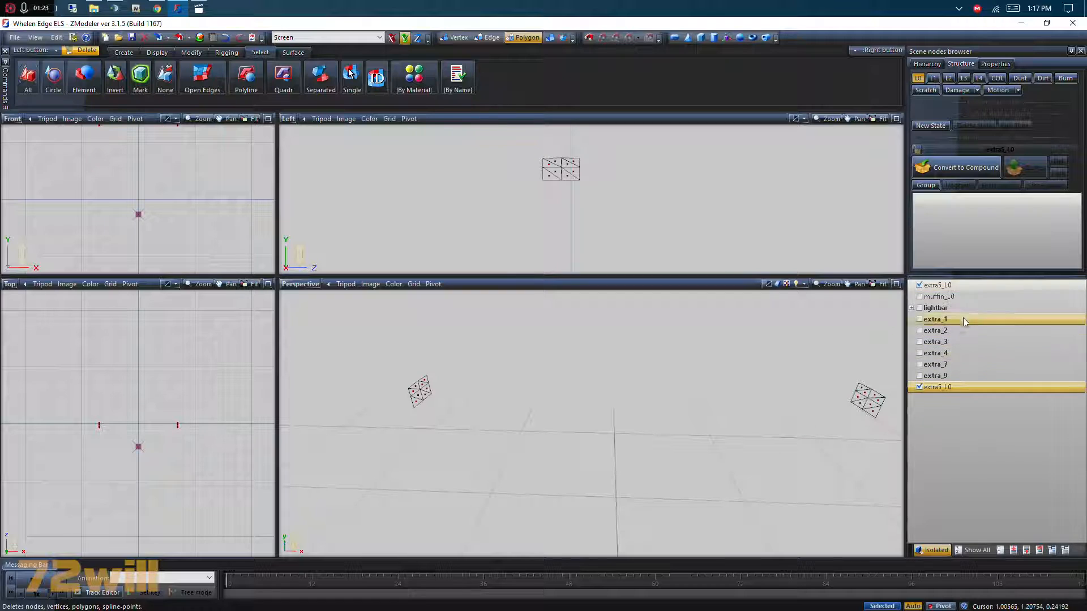
{"action": "left_click", "coordinate": [938, 550]}
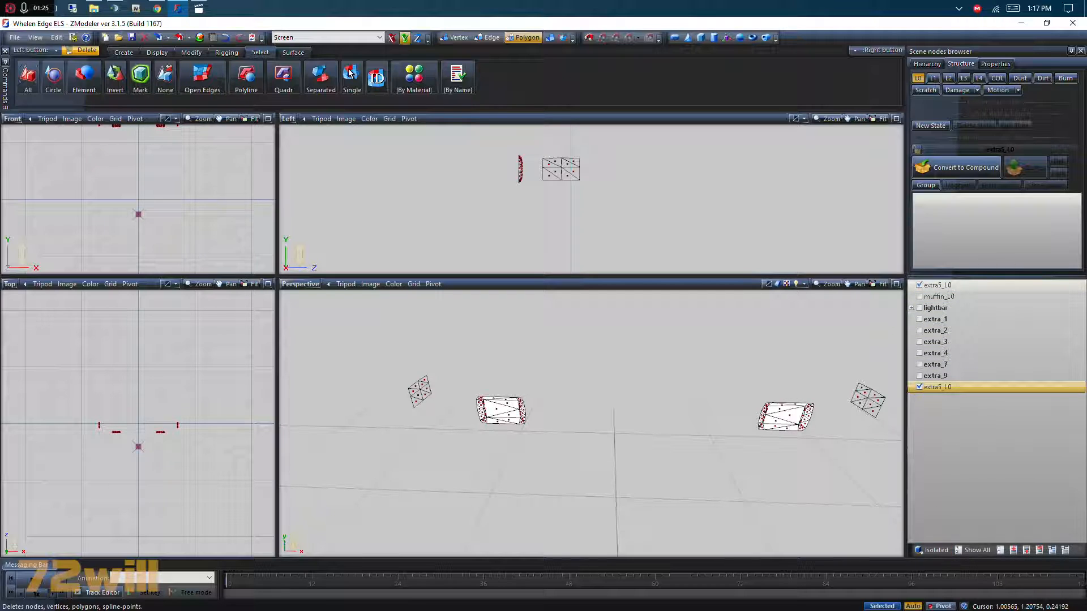
{"action": "left_click", "coordinate": [938, 286], "text": "ctrl"}
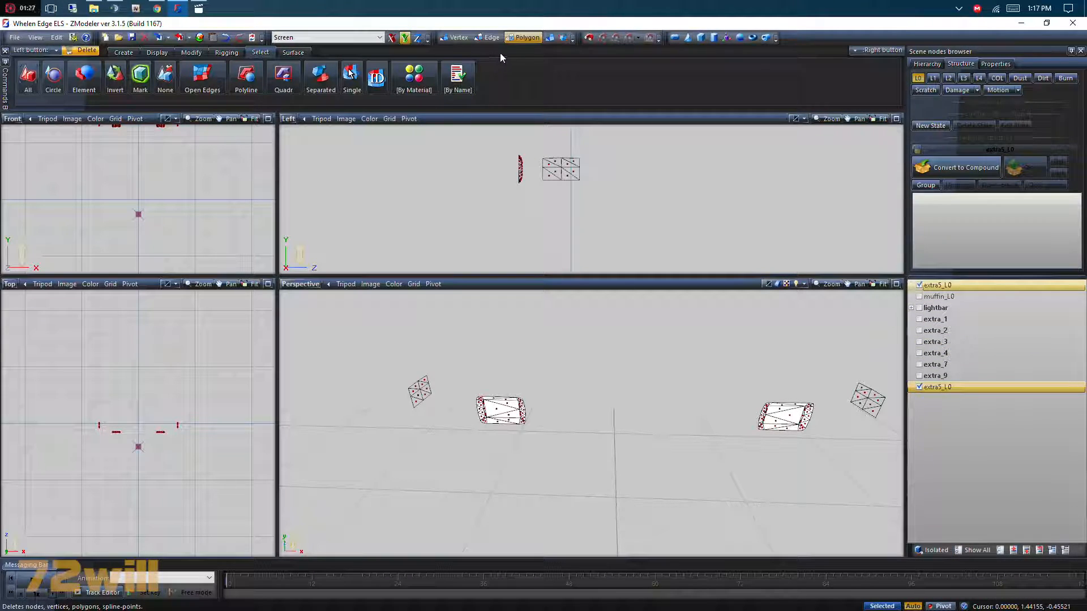
Switch to object level and create two dummy helpers named extra_11 and extra_12
{"action": "left_click", "coordinate": [564, 38]}
{"action": "left_click", "coordinate": [726, 37]}
{"action": "double_click", "coordinate": [1021, 399]}
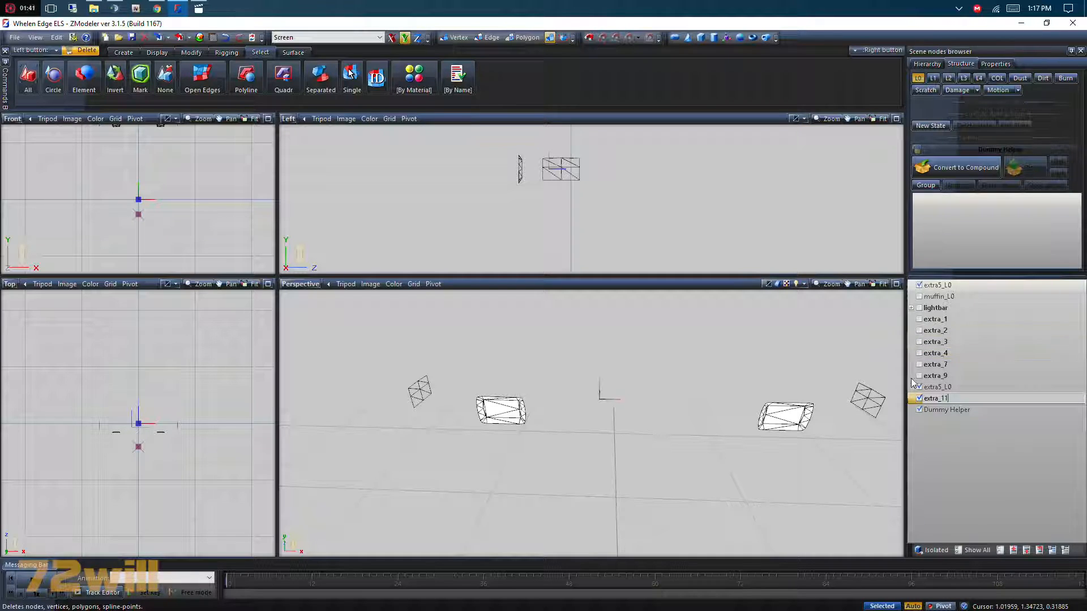
{"action": "double_click", "coordinate": [1009, 410]}
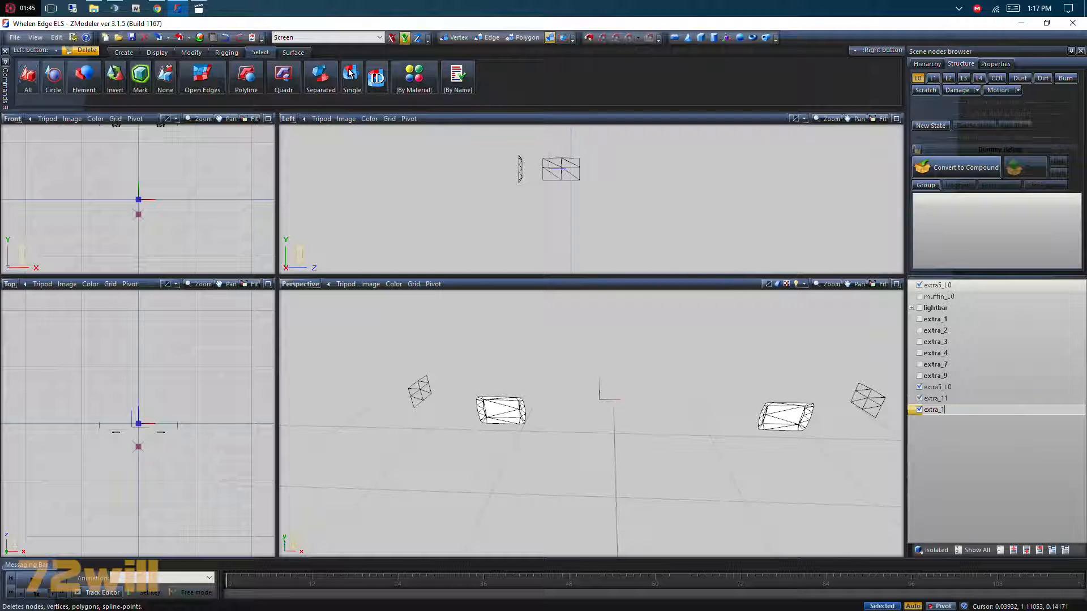
{"action": "key", "text": "Return"}
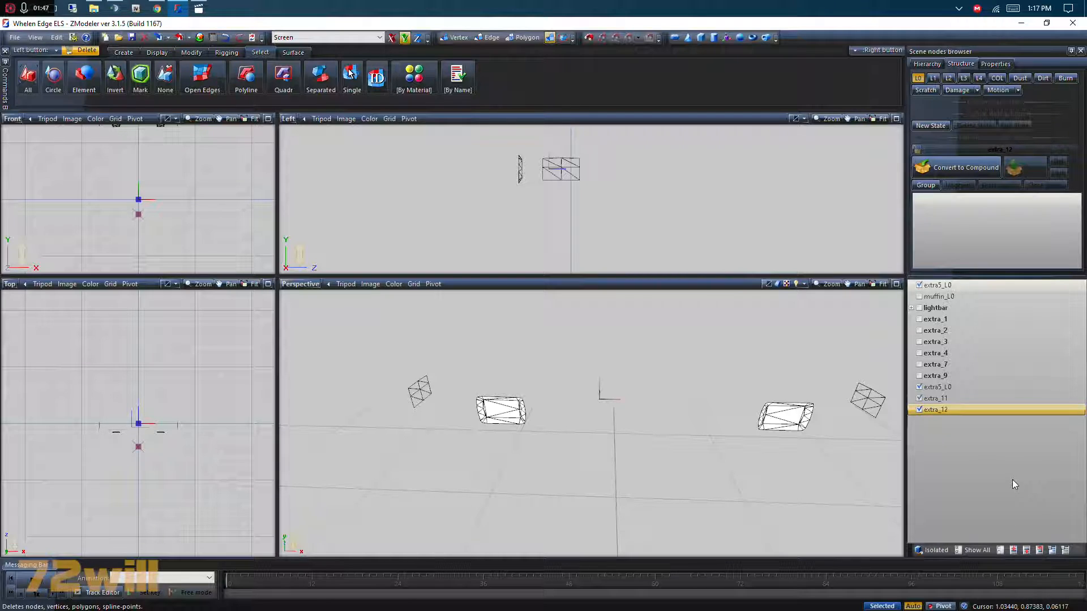
Select the extra_11 and extra_12 dummies together and toggle extra_11's visibility
{"action": "left_click", "coordinate": [931, 400], "text": "ctrl"}
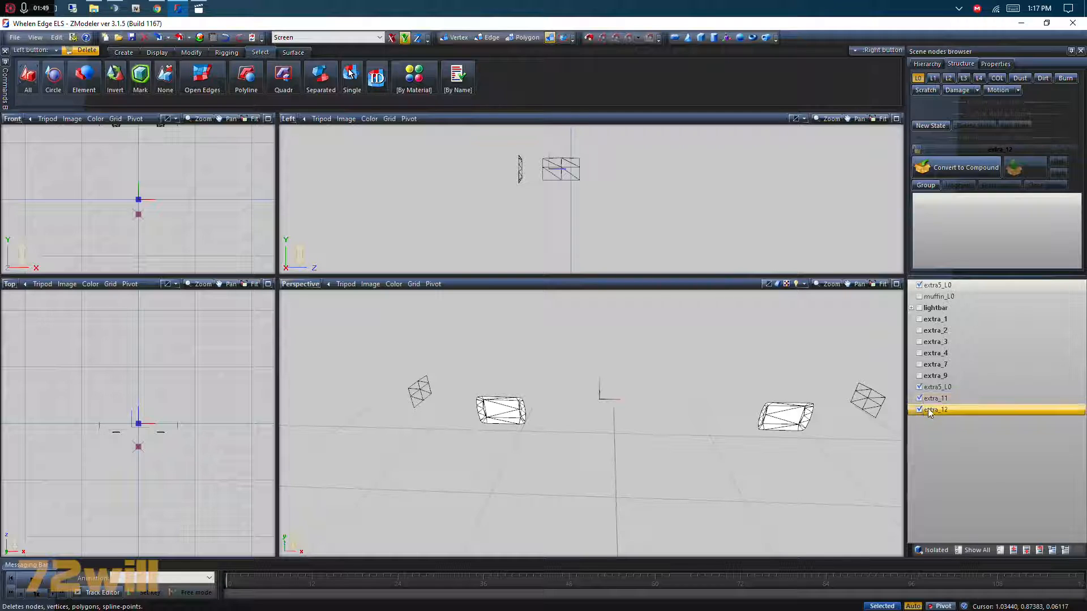
{"action": "left_click", "coordinate": [943, 410]}
{"action": "left_click", "coordinate": [953, 402], "text": "ctrl"}
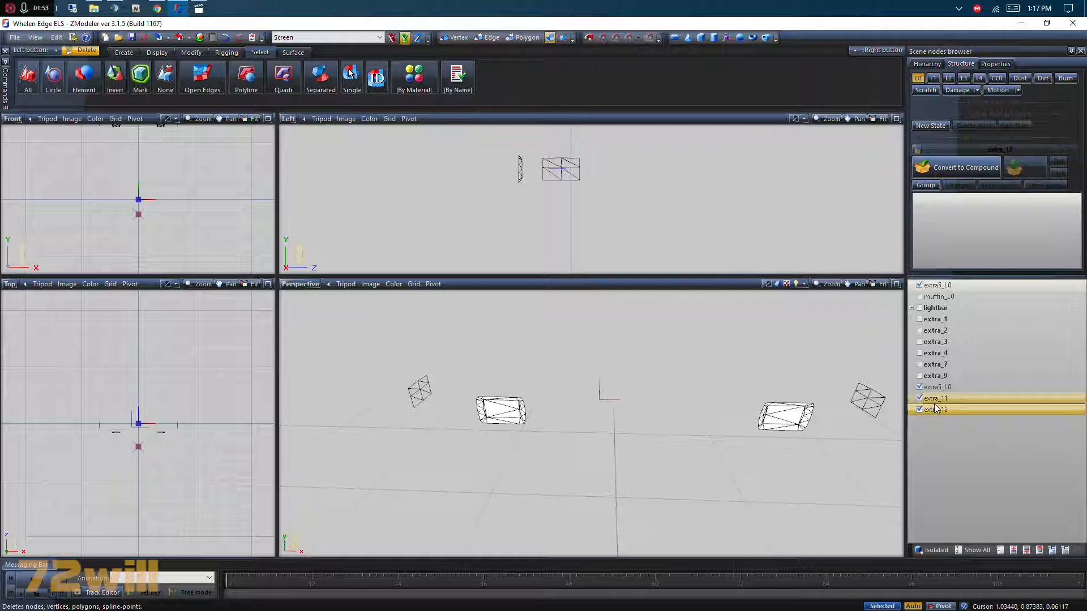
{"action": "left_click", "coordinate": [919, 399]}
{"action": "left_click", "coordinate": [918, 399]}
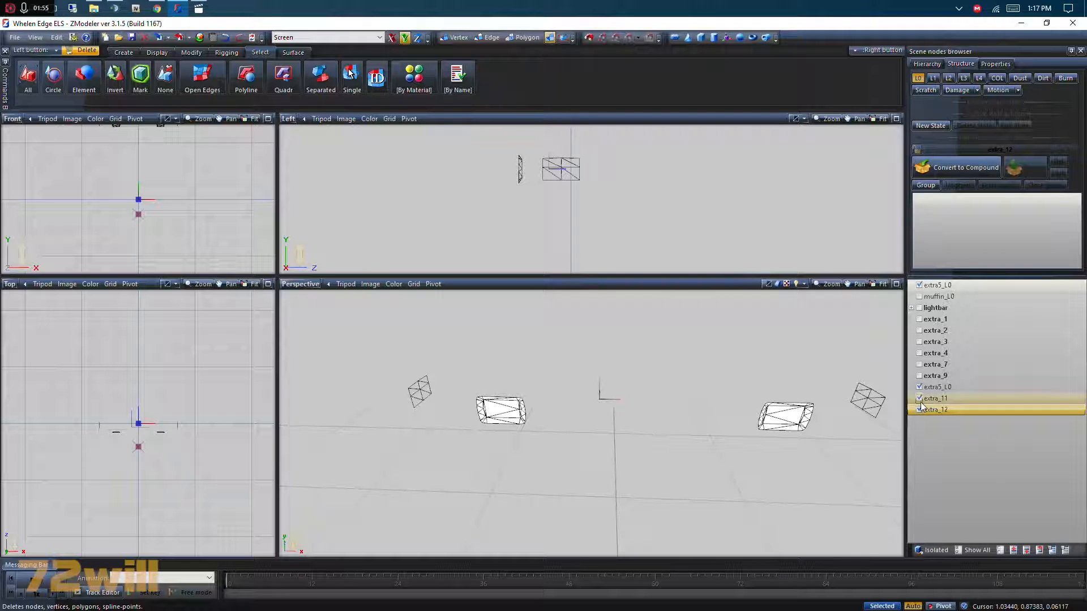
{"action": "left_click", "coordinate": [918, 398]}
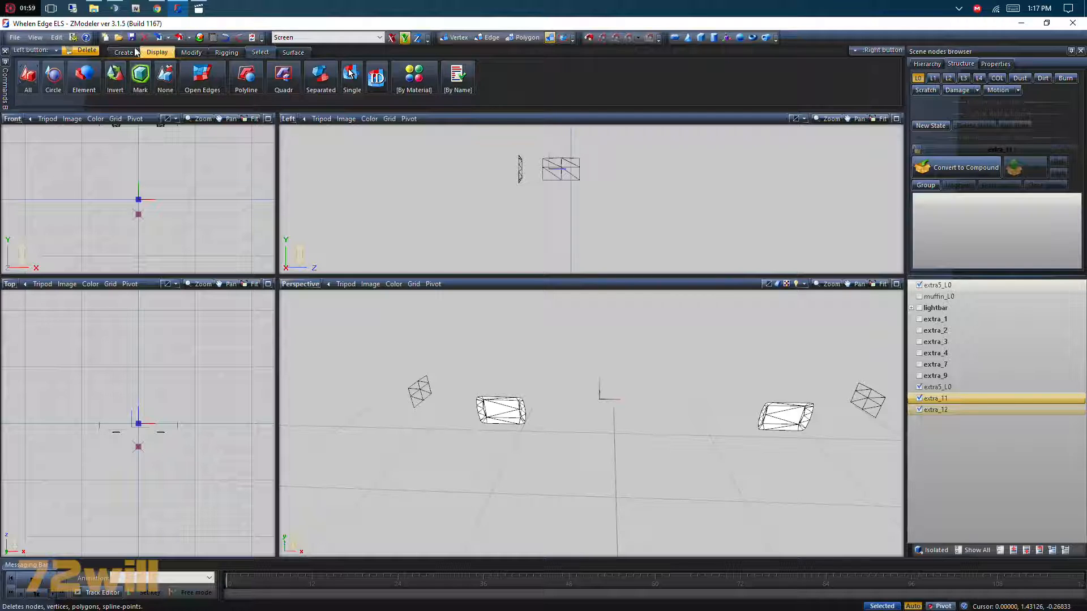
Center the local axes of the end-light mesh and the front-light mesh to their objects
{"action": "left_click", "coordinate": [157, 52]}
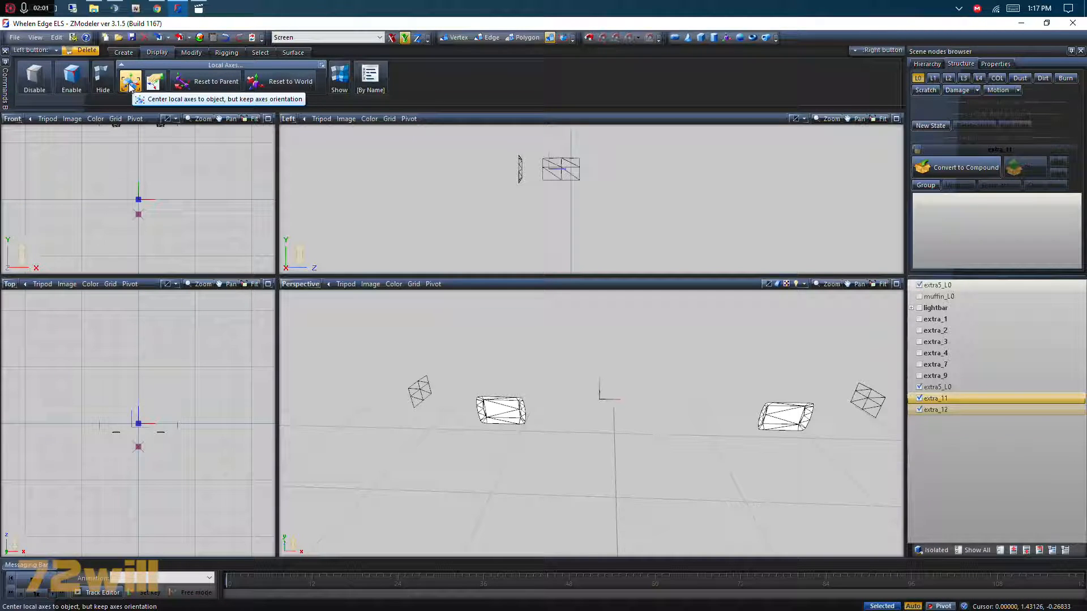
{"action": "left_click", "coordinate": [130, 82]}
{"action": "left_click", "coordinate": [418, 389]}
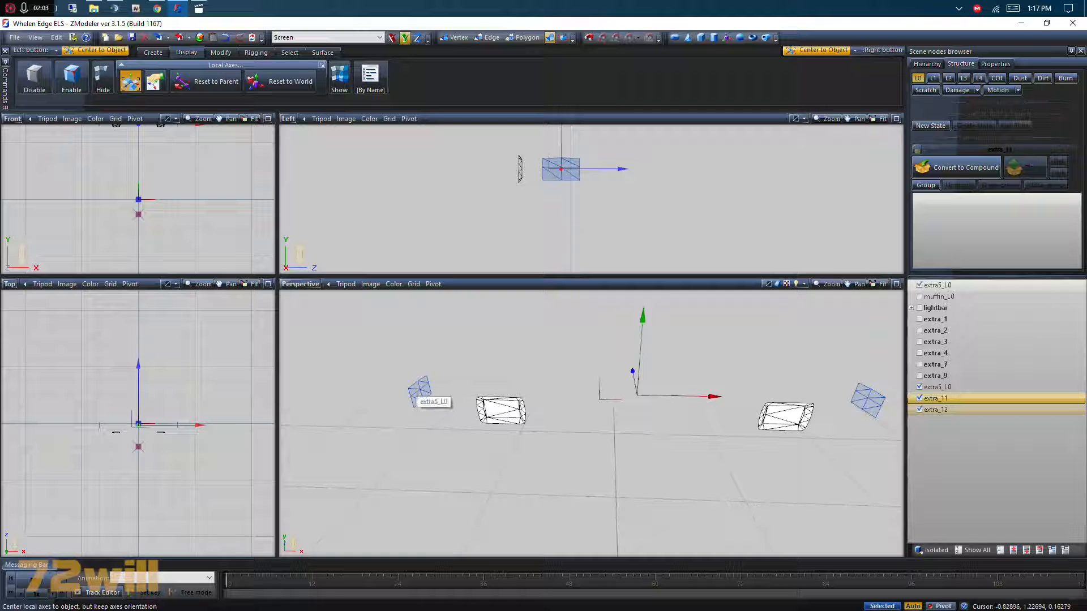
{"action": "left_click", "coordinate": [512, 412]}
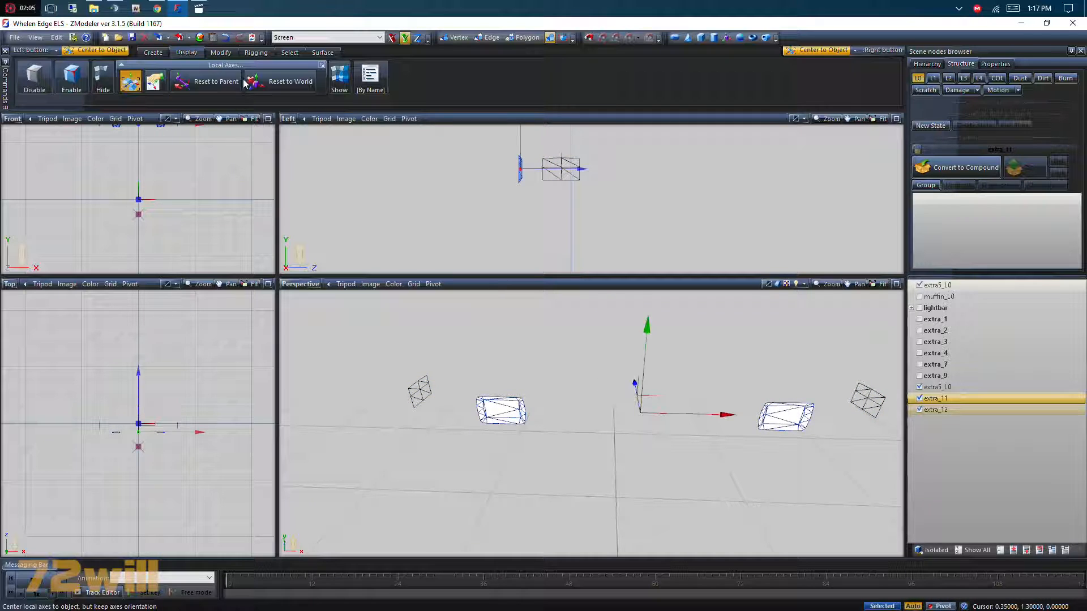
Copy the local axes of the front-light mesh to the extra_11 dummy
{"action": "left_click", "coordinate": [153, 84]}
{"action": "scroll", "coordinate": [240, 197], "scroll_direction": "down", "scroll_amount": 1}
{"action": "scroll", "coordinate": [345, 225], "scroll_direction": "down", "scroll_amount": 3}
{"action": "scroll", "coordinate": [464, 182], "scroll_direction": "up", "scroll_amount": 5}
{"action": "scroll", "coordinate": [548, 397], "scroll_direction": "down", "scroll_amount": 5}
{"action": "scroll", "coordinate": [537, 405], "scroll_direction": "up", "scroll_amount": 2}
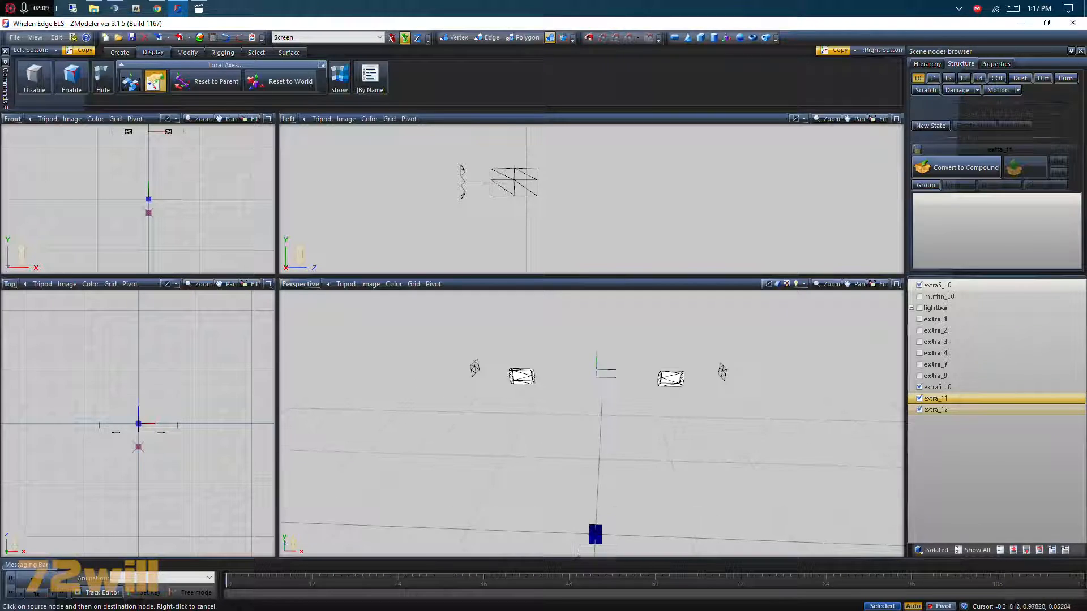
{"action": "left_click", "coordinate": [522, 370]}
{"action": "left_click", "coordinate": [599, 541]}
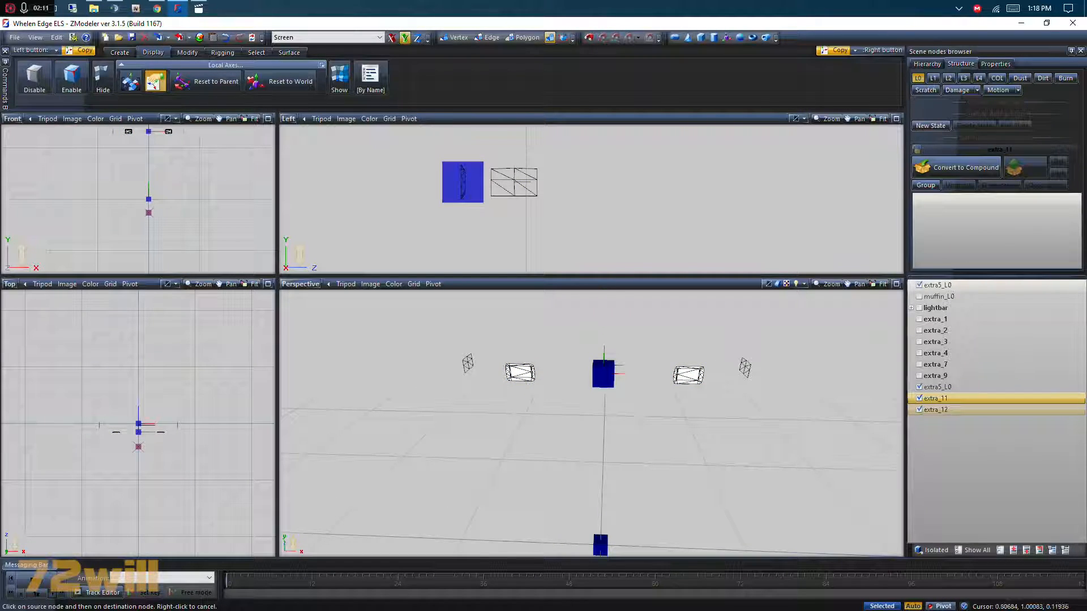
Toggle the front-light extra5_L0 mesh to identify it and parent it to extra_11
{"action": "left_click", "coordinate": [920, 285]}
{"action": "left_click", "coordinate": [919, 285]}
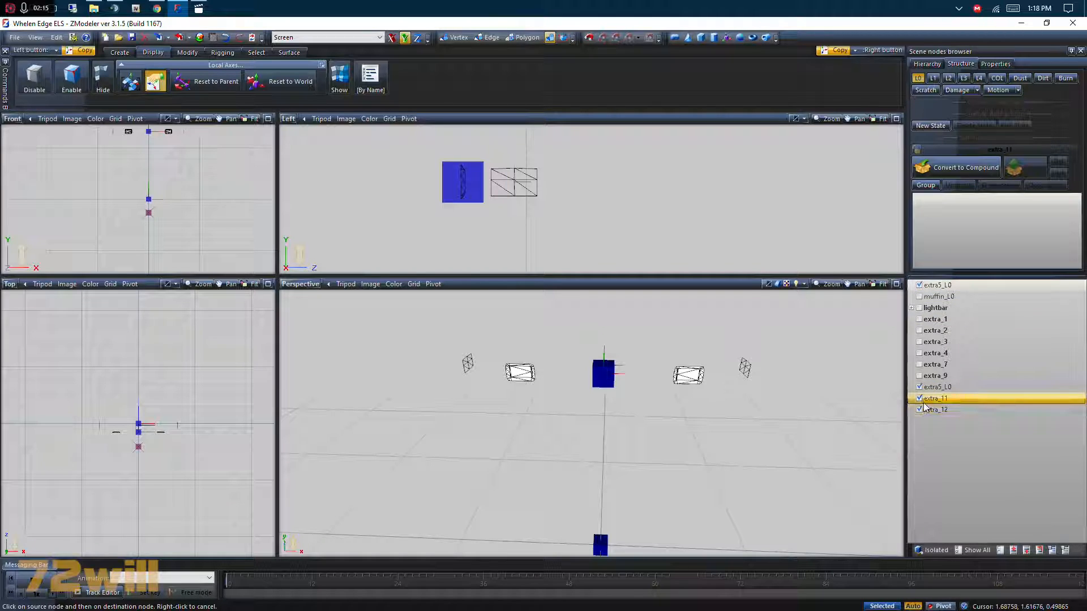
{"action": "left_click_drag", "start_coordinate": [951, 286], "coordinate": [988, 397]}
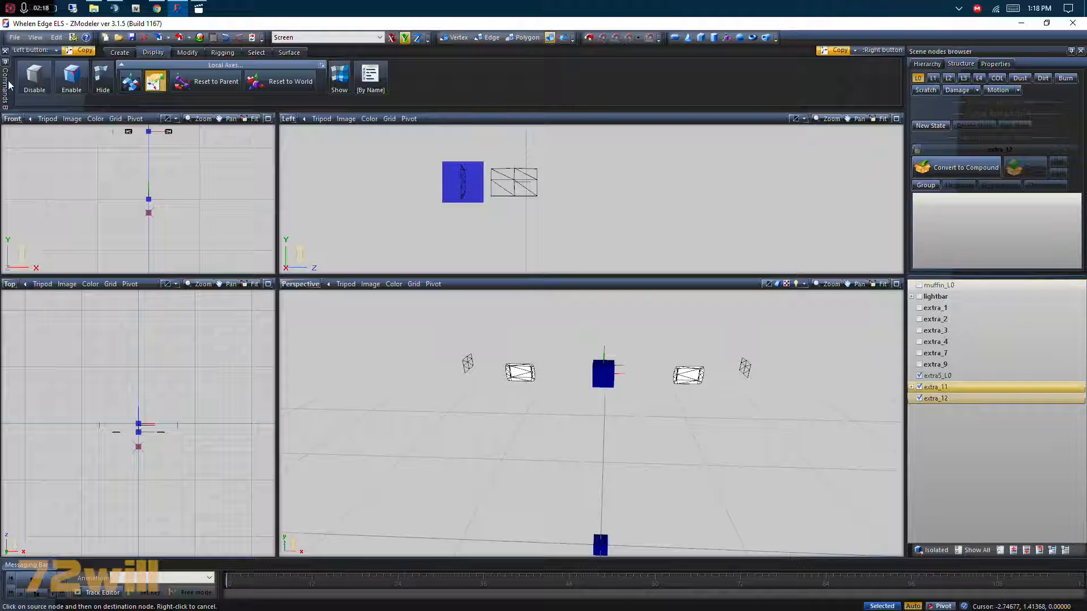
Copy the local axes of the end-light mesh to the extra_12 dummy
{"action": "left_click", "coordinate": [156, 83]}
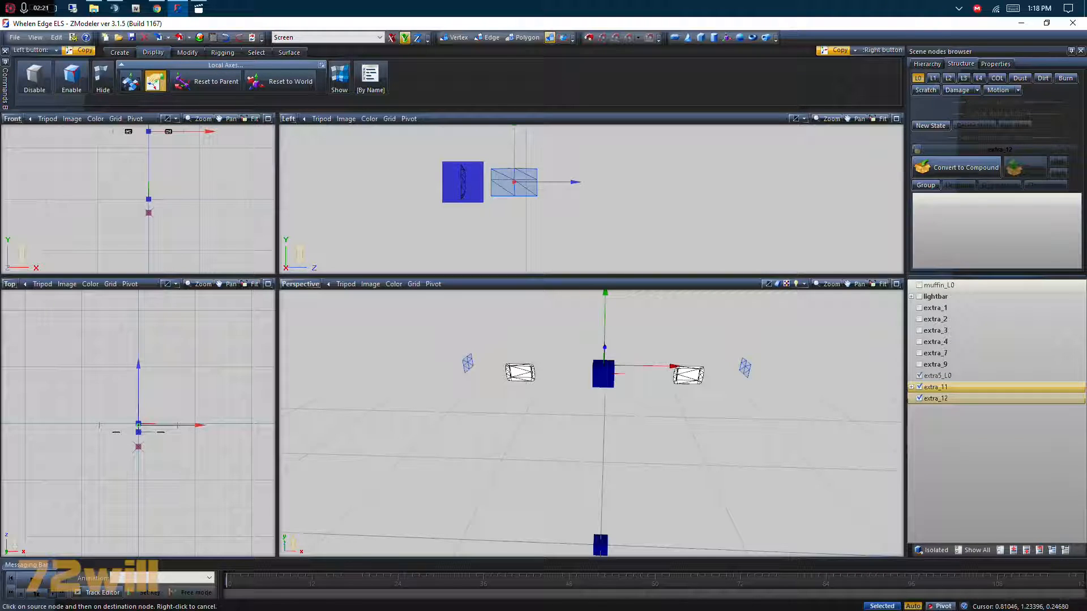
{"action": "left_click", "coordinate": [602, 542]}
{"action": "scroll", "coordinate": [602, 348], "scroll_direction": "up", "scroll_amount": 5}
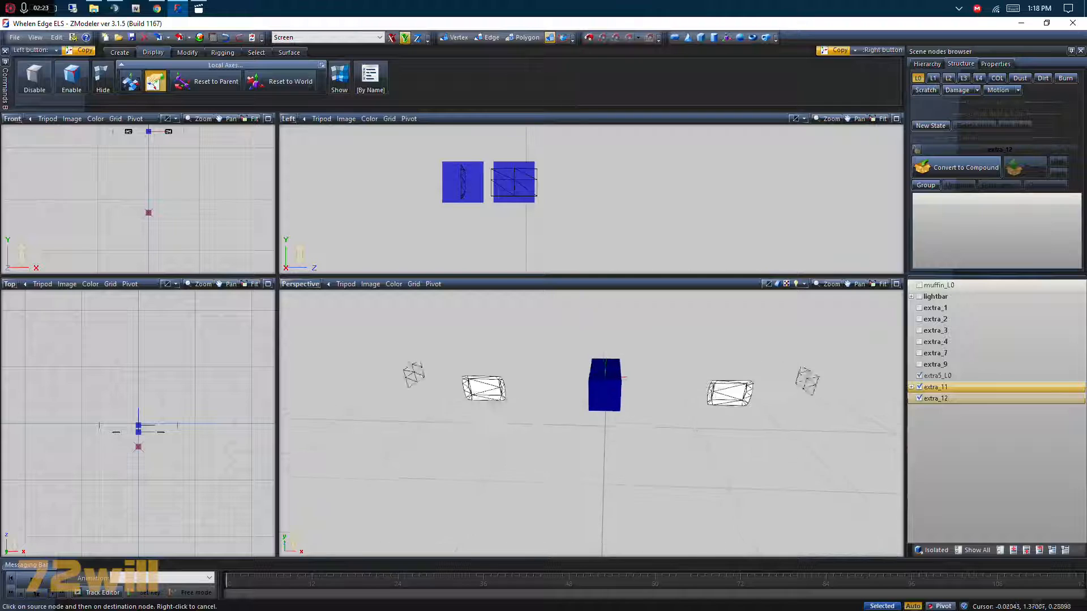
{"action": "scroll", "coordinate": [591, 396], "scroll_direction": "down", "scroll_amount": 5}
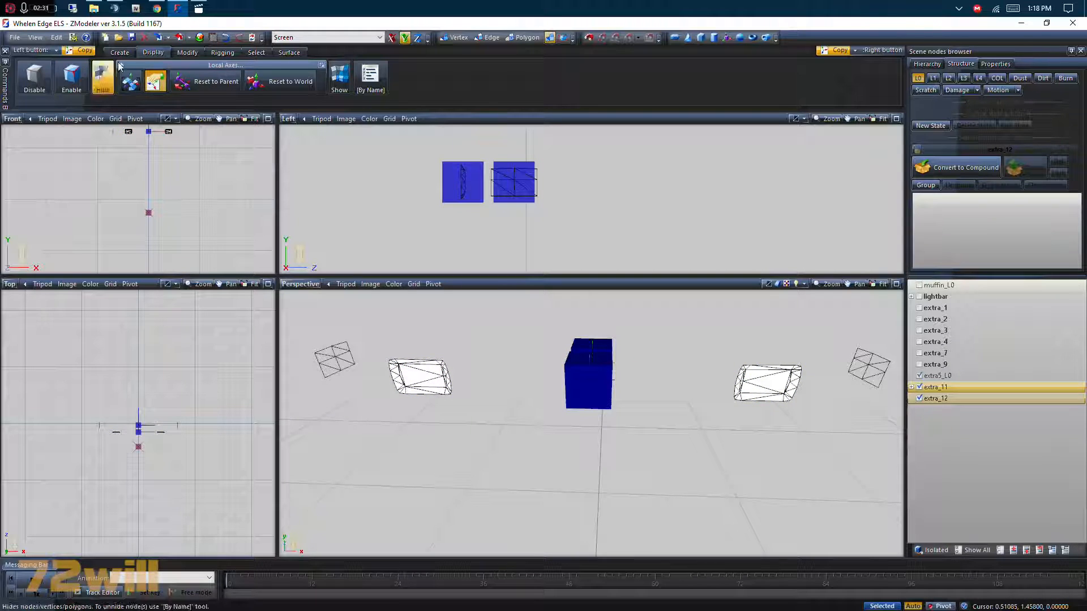
Move the extra_11 dummy along the X axis only, onto the left front white light
{"action": "left_click", "coordinate": [188, 52]}
{"action": "left_click", "coordinate": [202, 79]}
{"action": "scroll", "coordinate": [146, 171], "scroll_direction": "down", "scroll_amount": 2}
{"action": "scroll", "coordinate": [160, 160], "scroll_direction": "up", "scroll_amount": 4}
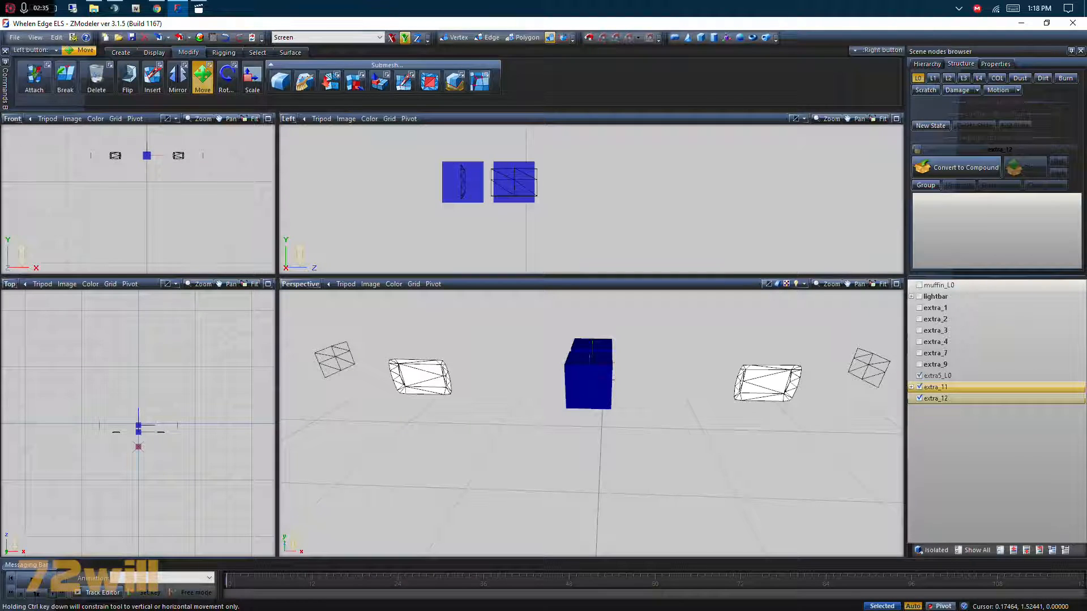
{"action": "scroll", "coordinate": [159, 141], "scroll_direction": "up", "scroll_amount": 3}
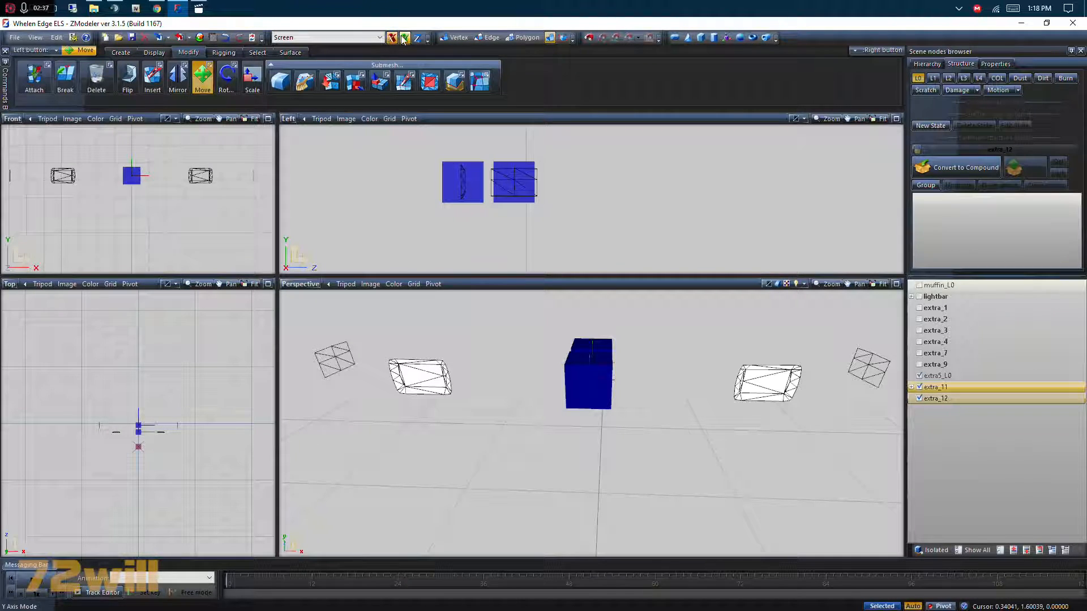
{"action": "scroll", "coordinate": [68, 176], "scroll_direction": "up", "scroll_amount": 3}
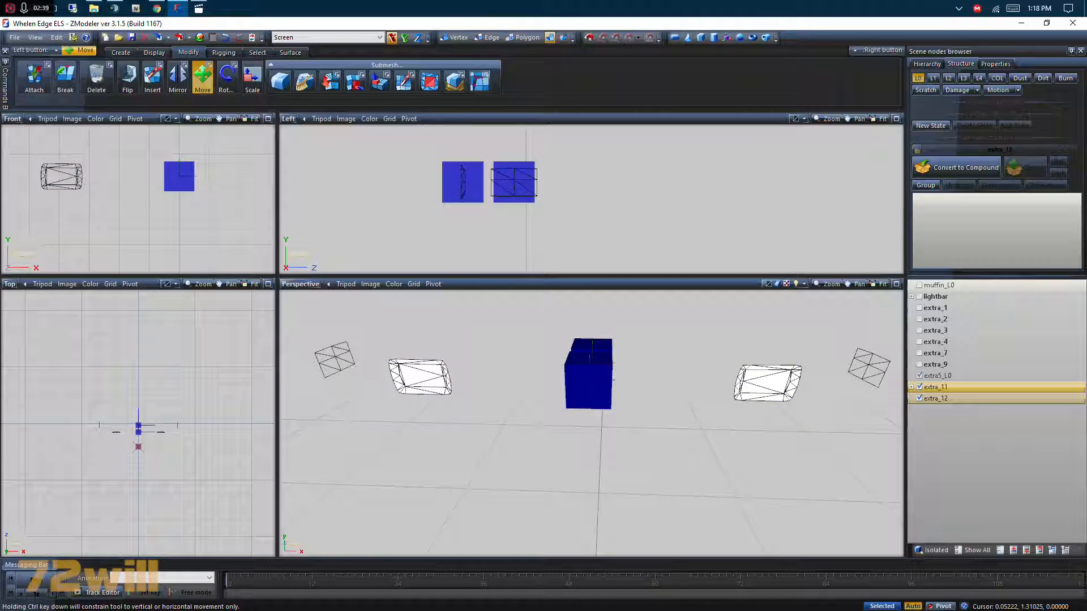
{"action": "left_click_drag", "start_coordinate": [189, 180], "coordinate": [72, 179]}
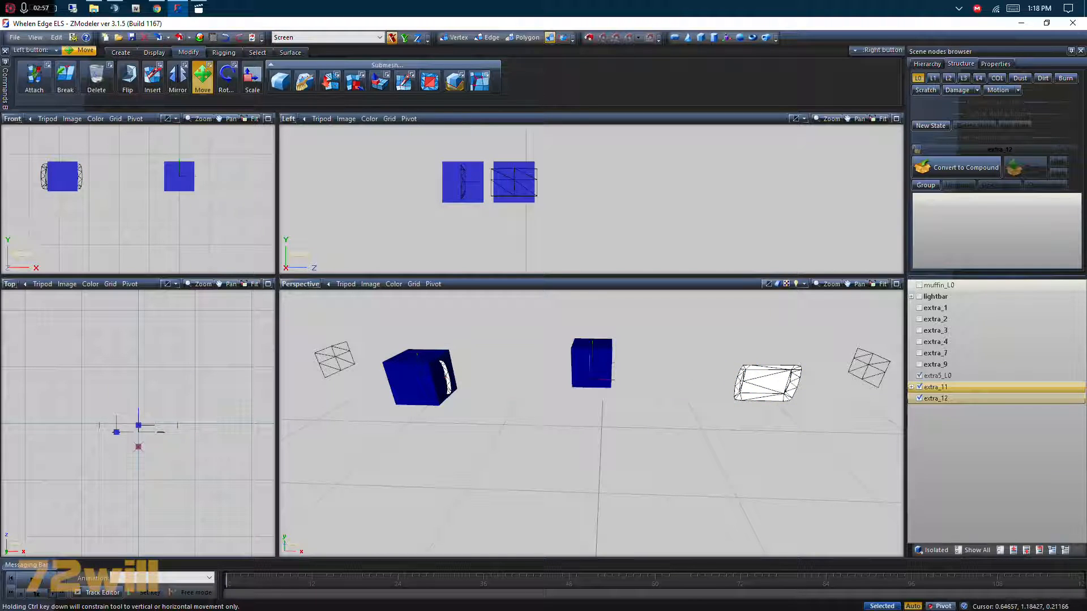
Move the extra_12 dummy along the X axis until it is centred on the right end light
{"action": "scroll", "coordinate": [510, 153], "scroll_direction": "up", "scroll_amount": 3}
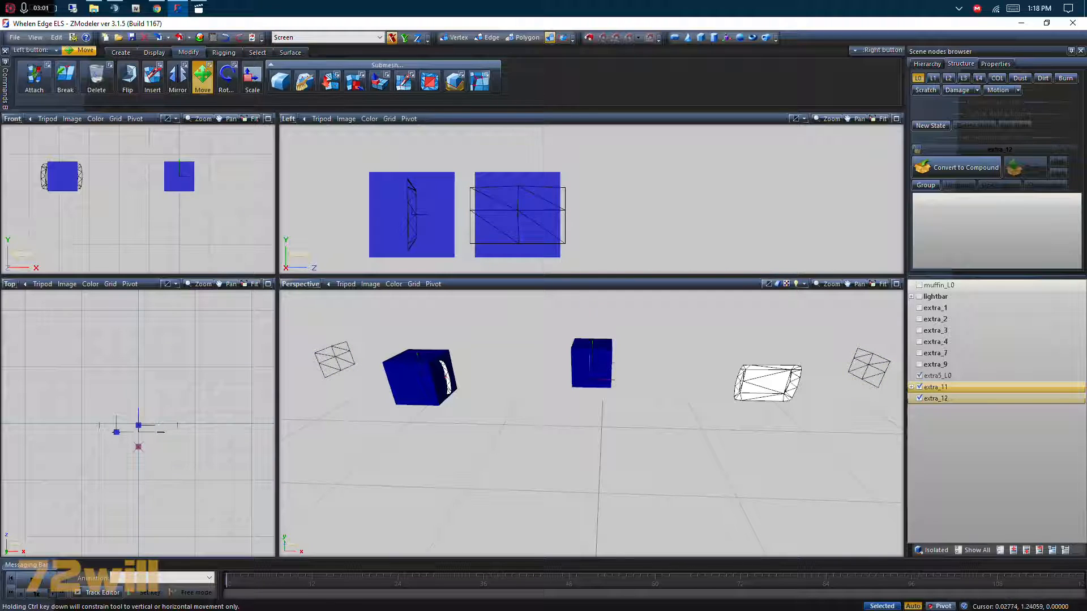
{"action": "left_click_drag", "start_coordinate": [178, 176], "coordinate": [378, 185]}
{"action": "scroll", "coordinate": [76, 196], "scroll_direction": "down", "scroll_amount": 3}
{"action": "scroll", "coordinate": [183, 191], "scroll_direction": "up", "scroll_amount": 5}
{"action": "left_click_drag", "start_coordinate": [201, 173], "coordinate": [213, 173]}
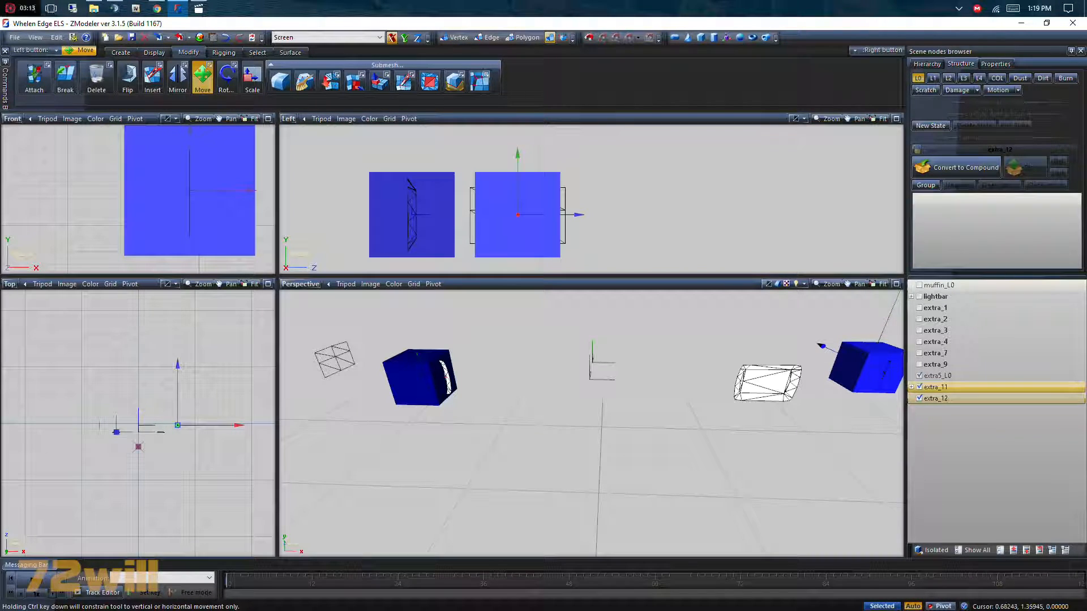
Parent the end-light extra5_L0 mesh to extra_12 and reset both light meshes' local axes to their parents
{"action": "left_click", "coordinate": [154, 53]}
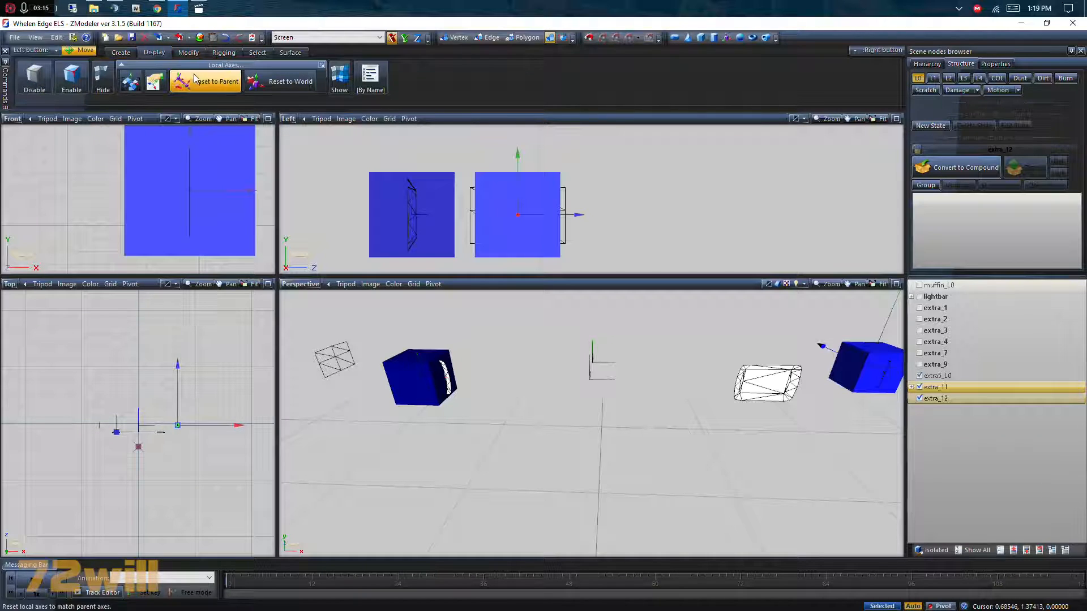
{"action": "left_click", "coordinate": [198, 83]}
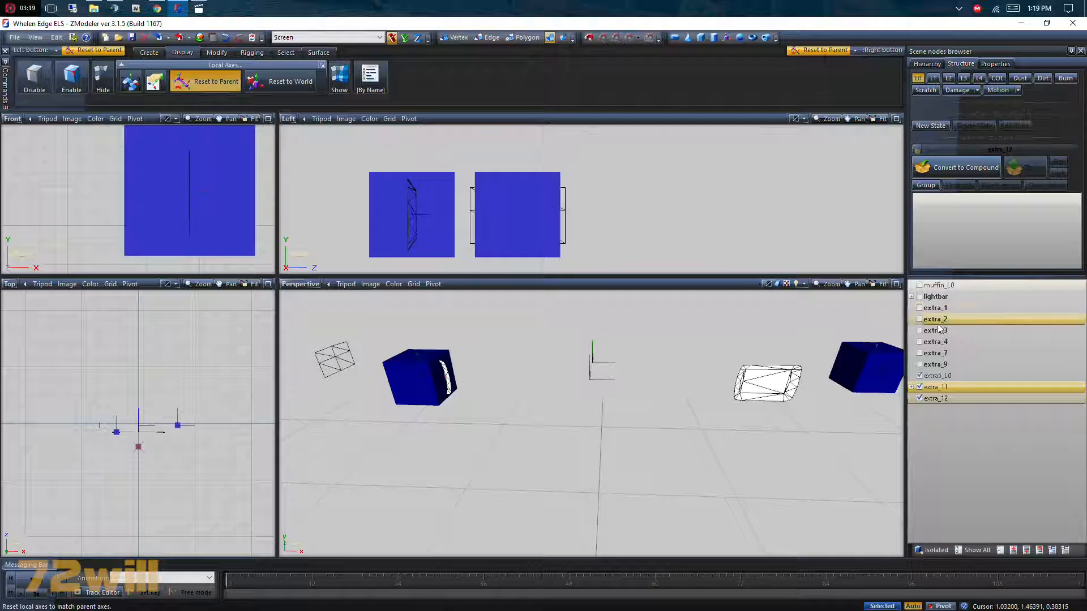
{"action": "left_click_drag", "start_coordinate": [944, 376], "coordinate": [956, 398]}
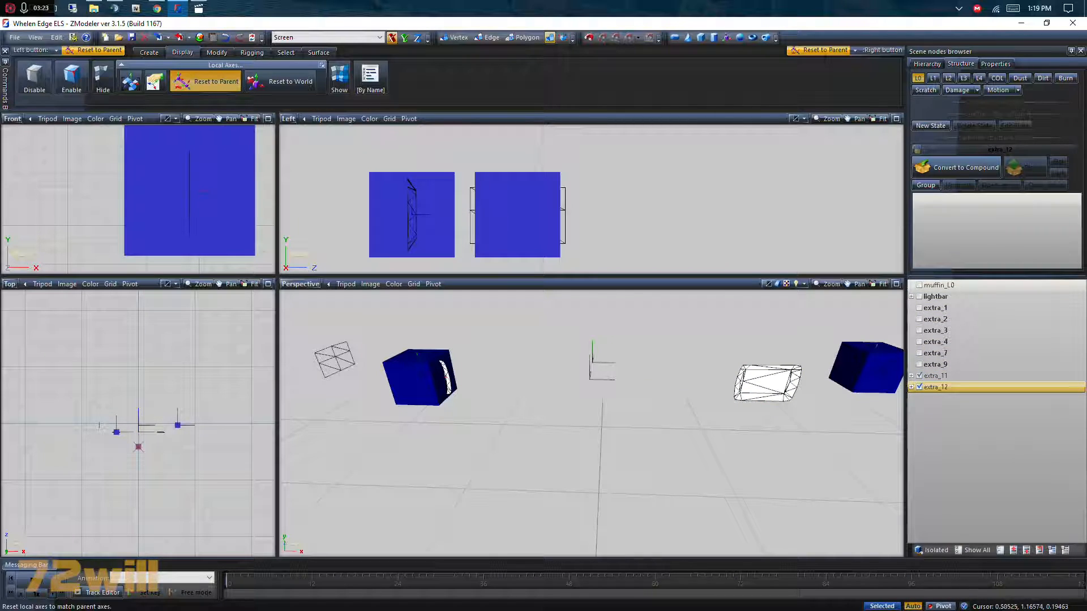
{"action": "left_click", "coordinate": [766, 382]}
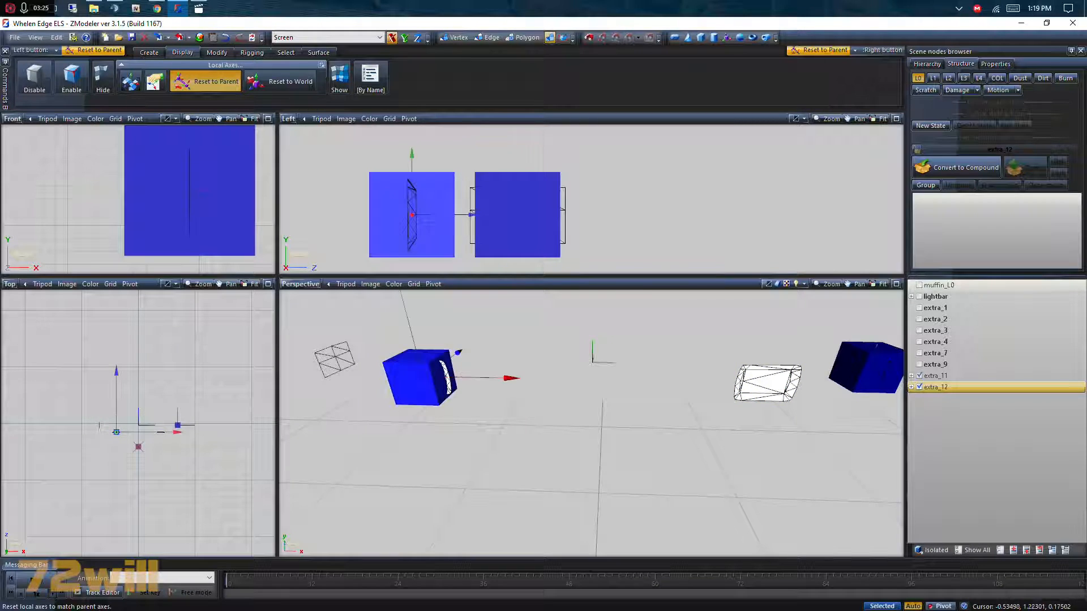
{"action": "left_click", "coordinate": [335, 359]}
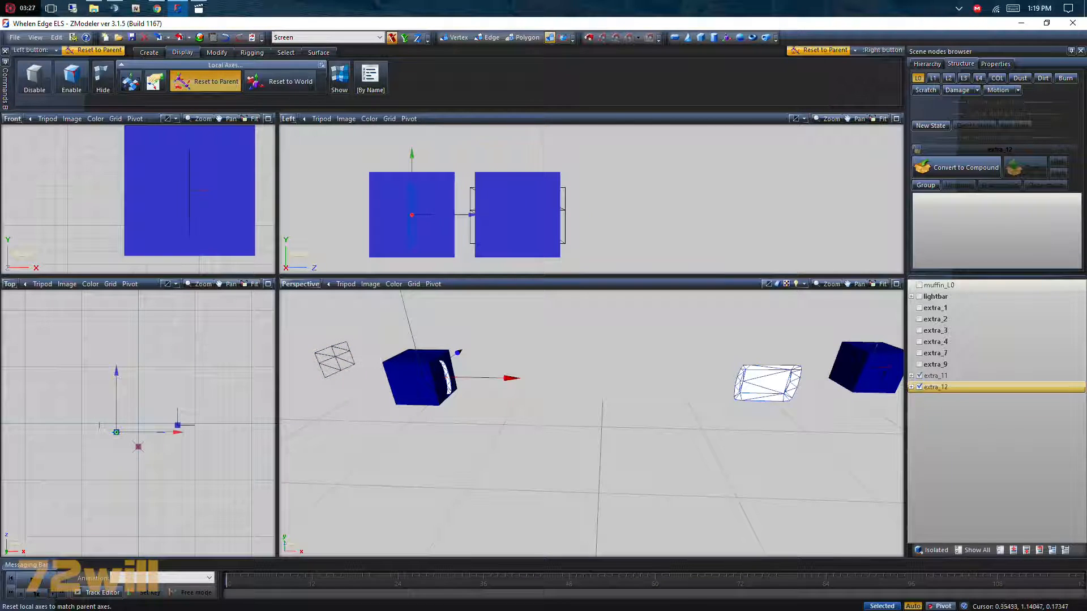
Duplicate the extra5_L0 light mesh under extra_11 and the one under extra_12 in place
{"action": "scroll", "coordinate": [784, 362], "scroll_direction": "down", "scroll_amount": 3}
{"action": "scroll", "coordinate": [753, 365], "scroll_direction": "up", "scroll_amount": 4}
{"action": "scroll", "coordinate": [668, 425], "scroll_direction": "down", "scroll_amount": 3}
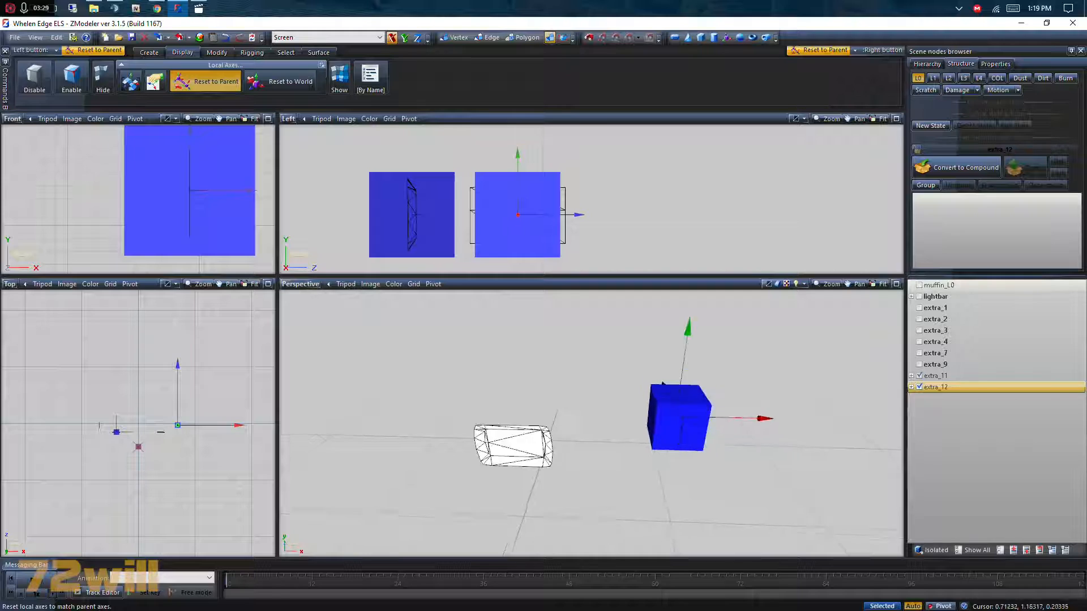
{"action": "scroll", "coordinate": [592, 422], "scroll_direction": "down", "scroll_amount": 2}
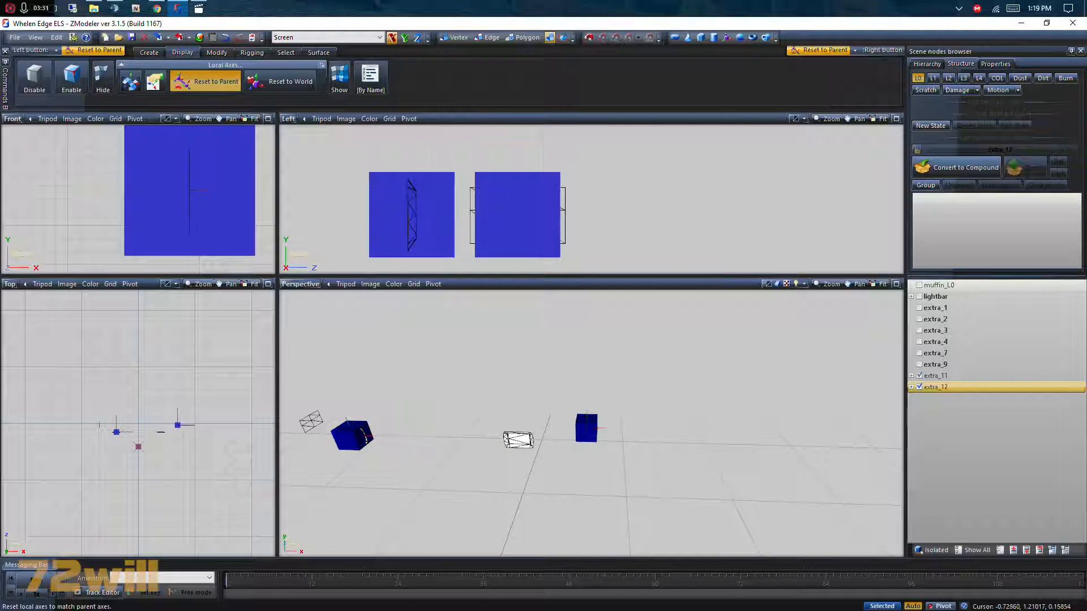
{"action": "scroll", "coordinate": [319, 467], "scroll_direction": "up", "scroll_amount": 2}
{"action": "scroll", "coordinate": [530, 403], "scroll_direction": "up", "scroll_amount": 2}
{"action": "scroll", "coordinate": [508, 412], "scroll_direction": "down", "scroll_amount": 2}
{"action": "left_click", "coordinate": [148, 52]}
{"action": "left_click", "coordinate": [27, 78]}
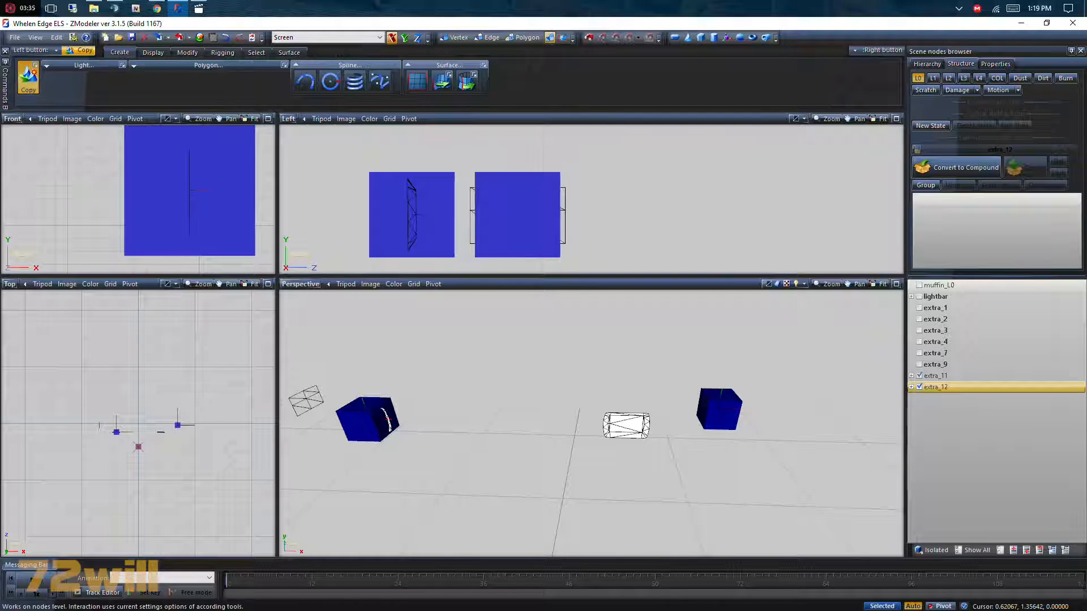
{"action": "left_click", "coordinate": [912, 387]}
{"action": "left_click", "coordinate": [911, 376]}
{"action": "left_click", "coordinate": [626, 425]}
{"action": "left_click", "coordinate": [306, 401]}
Convert extra_11 to a compound and assign one of its extra5_L0 meshes to L0 and the other to L1
{"action": "left_click", "coordinate": [935, 376]}
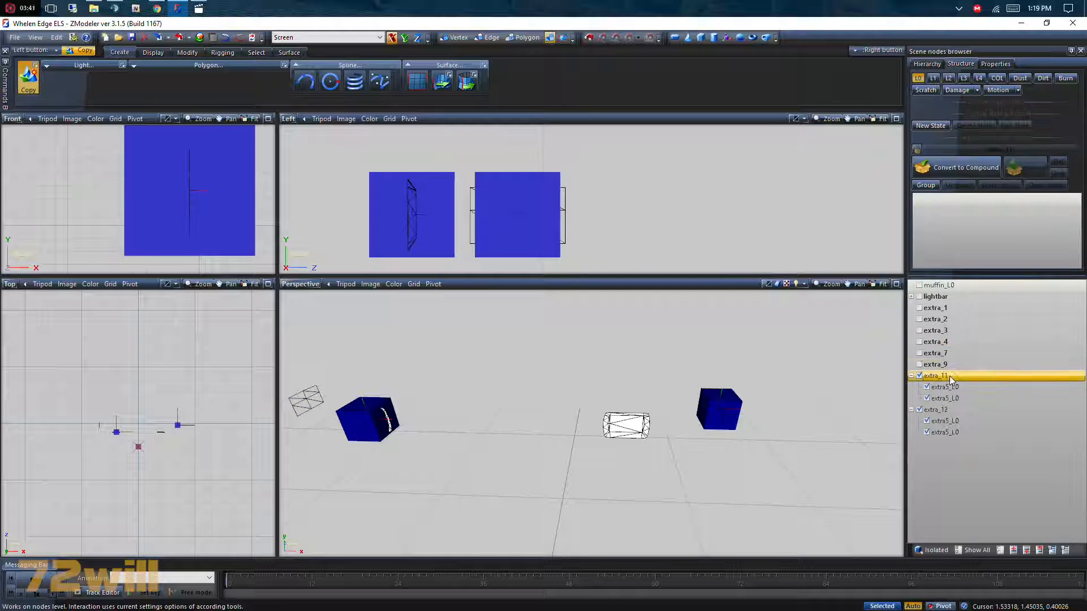
{"action": "left_click", "coordinate": [915, 172]}
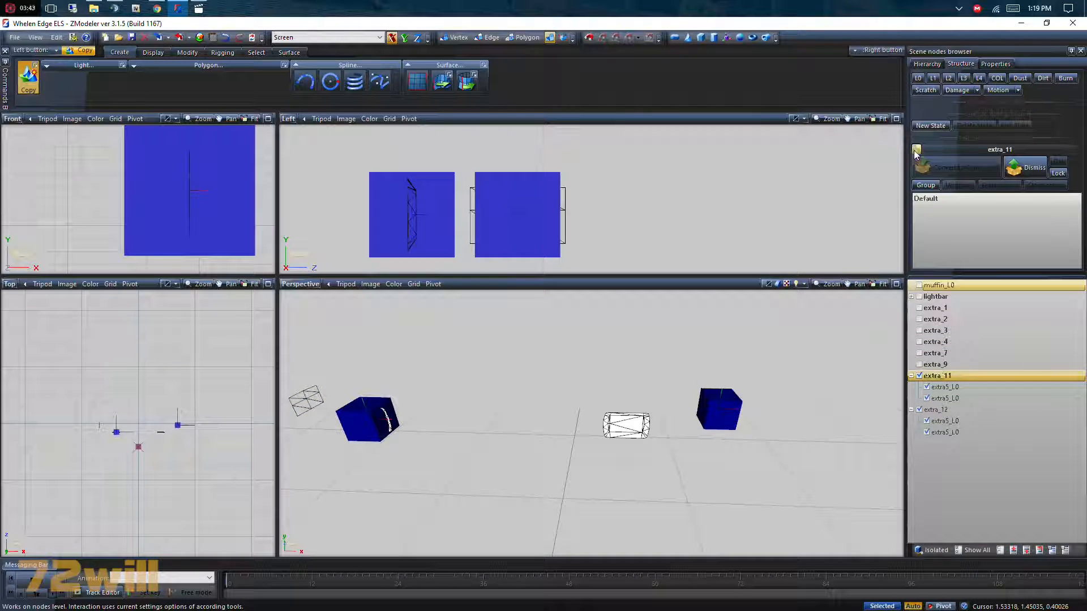
{"action": "left_click_drag", "start_coordinate": [969, 387], "coordinate": [930, 199]}
{"action": "left_click", "coordinate": [932, 78]}
{"action": "left_click_drag", "start_coordinate": [966, 388], "coordinate": [922, 206]}
Convert extra_12 to a compound and assign its two extra5_L0 meshes to the L0 and L1 states
{"action": "left_click", "coordinate": [935, 387]}
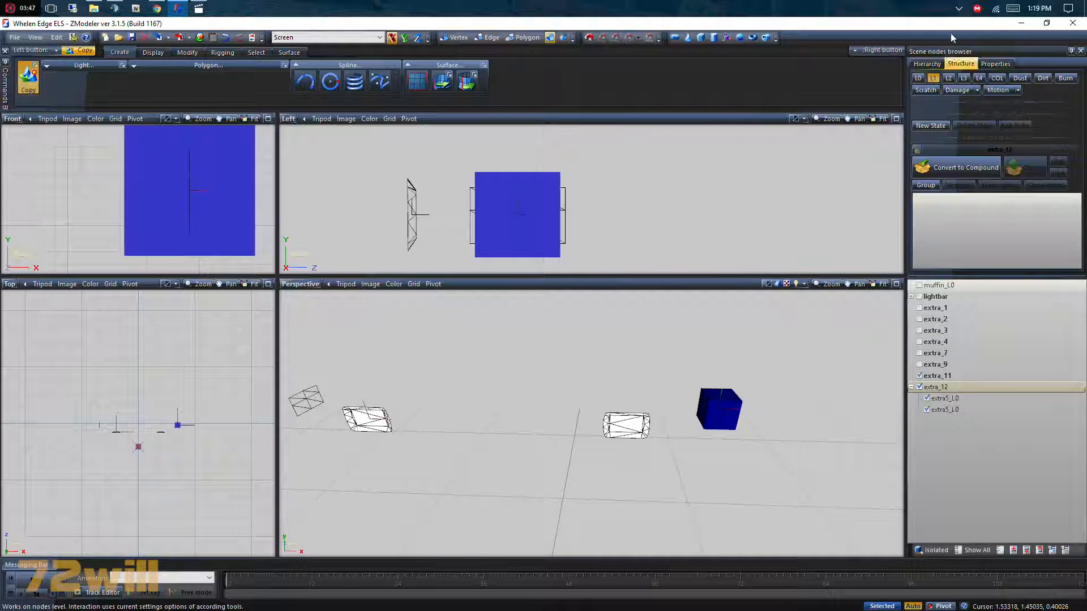
{"action": "left_click", "coordinate": [912, 167]}
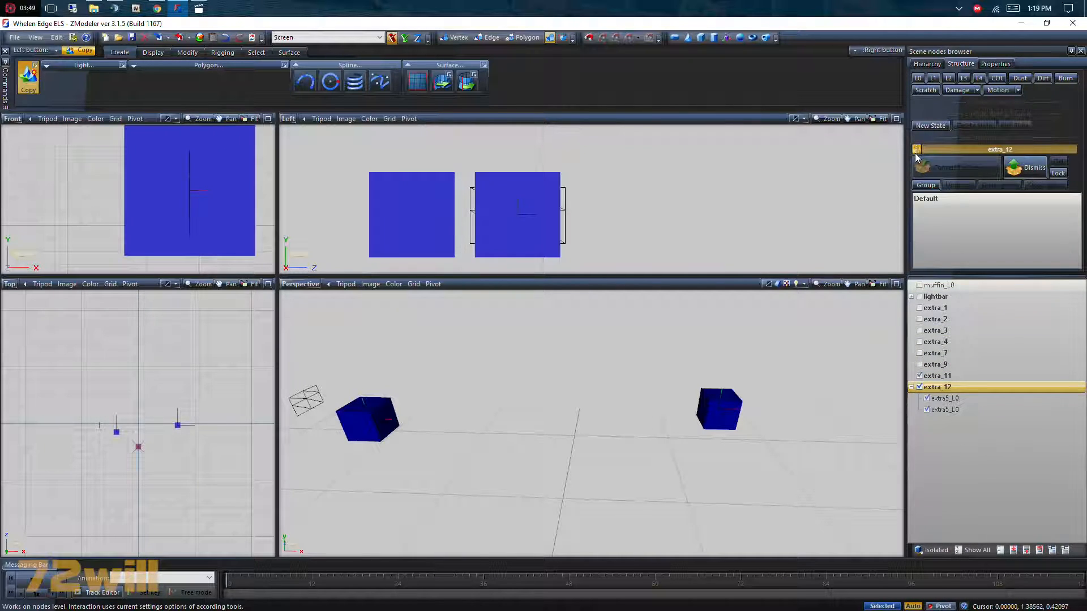
{"action": "left_click", "coordinate": [918, 79]}
{"action": "left_click_drag", "start_coordinate": [957, 398], "coordinate": [966, 247]}
{"action": "left_click", "coordinate": [934, 79]}
{"action": "left_click_drag", "start_coordinate": [958, 399], "coordinate": [963, 224]}
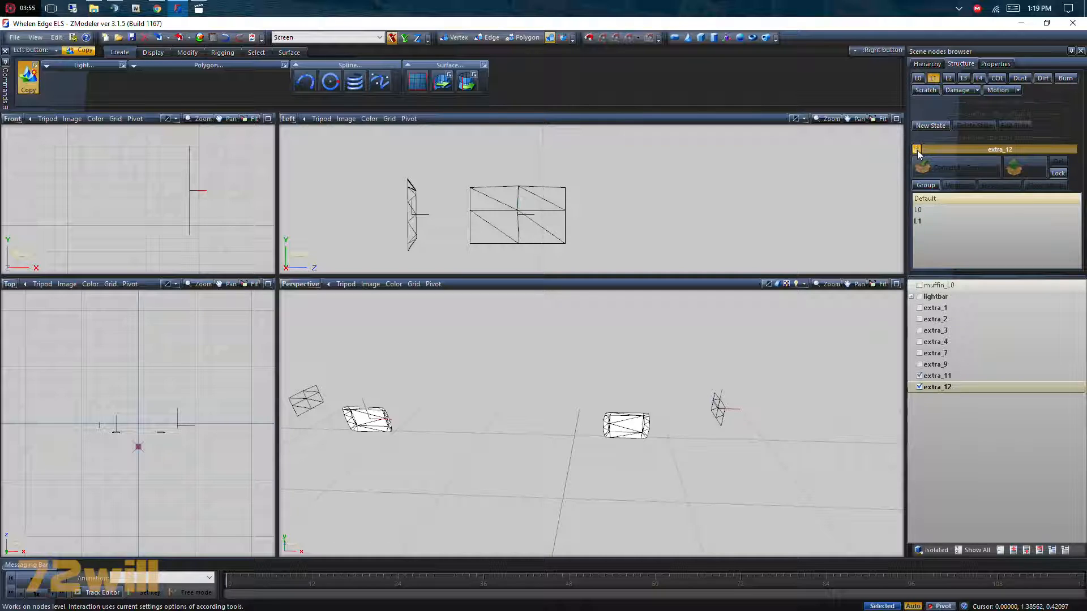
Activate the L0 state and unhide extra_9, extra_7, extra_4 to extra_1, the lightbar and muffin_L0
{"action": "left_click", "coordinate": [919, 78]}
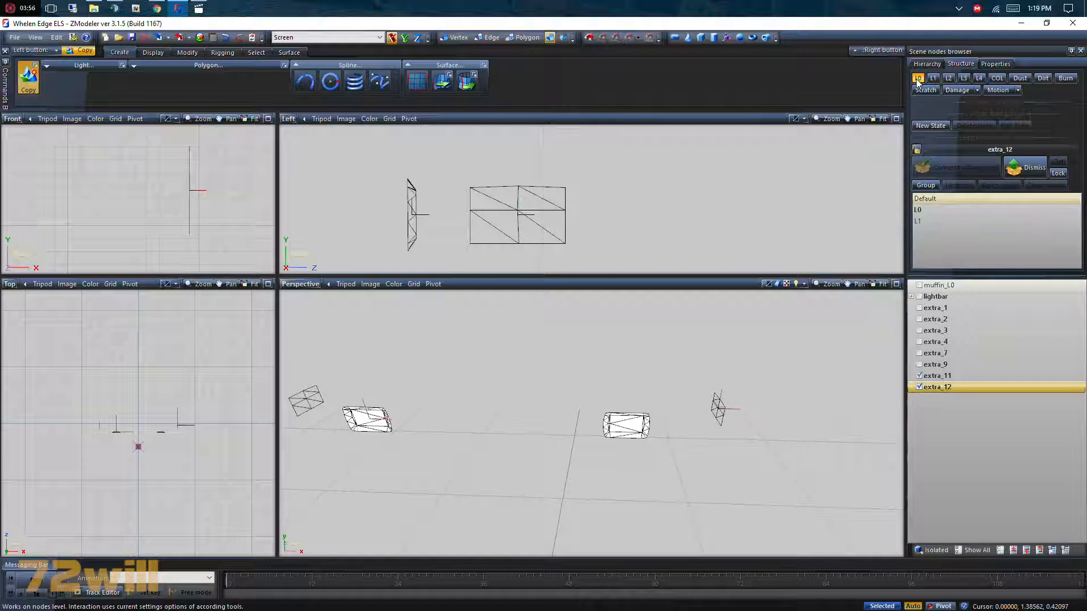
{"action": "left_click", "coordinate": [919, 365]}
{"action": "left_click", "coordinate": [920, 354]}
{"action": "left_click", "coordinate": [919, 342]}
{"action": "left_click", "coordinate": [920, 331]}
{"action": "left_click", "coordinate": [919, 319]}
{"action": "left_click", "coordinate": [920, 308]}
{"action": "left_click", "coordinate": [920, 297]}
{"action": "left_click", "coordinate": [920, 285]}
Examine the complete lightbar from the front and the end to check its light modules, and leave the Copy tool
{"action": "scroll", "coordinate": [591, 423], "scroll_direction": "down", "scroll_amount": 3}
{"action": "scroll", "coordinate": [591, 424], "scroll_direction": "up", "scroll_amount": 3}
{"action": "scroll", "coordinate": [591, 423], "scroll_direction": "down", "scroll_amount": 2}
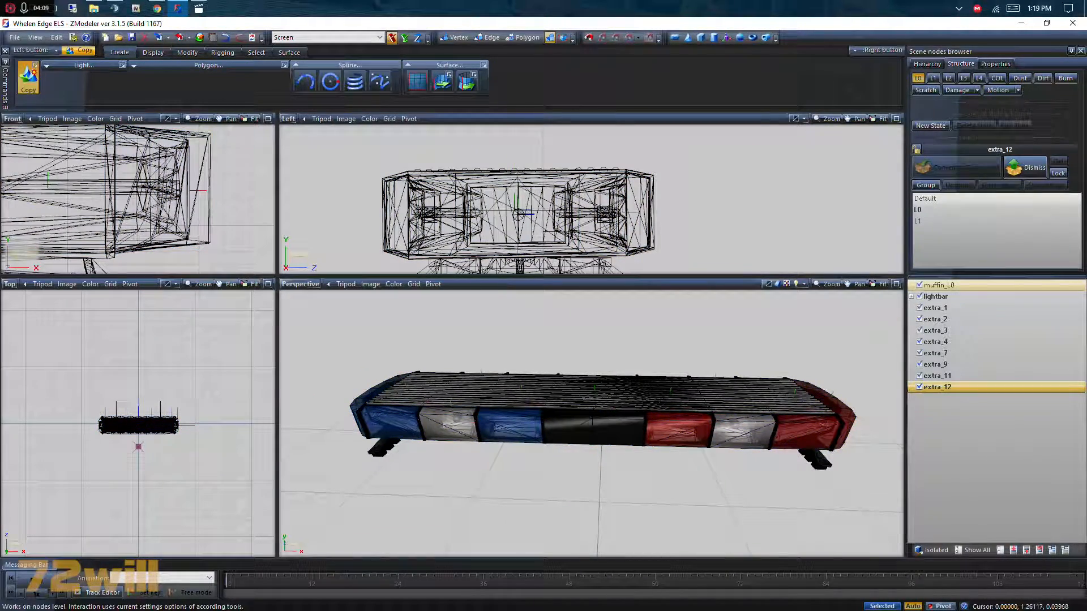
{"action": "scroll", "coordinate": [446, 424], "scroll_direction": "up", "scroll_amount": 3}
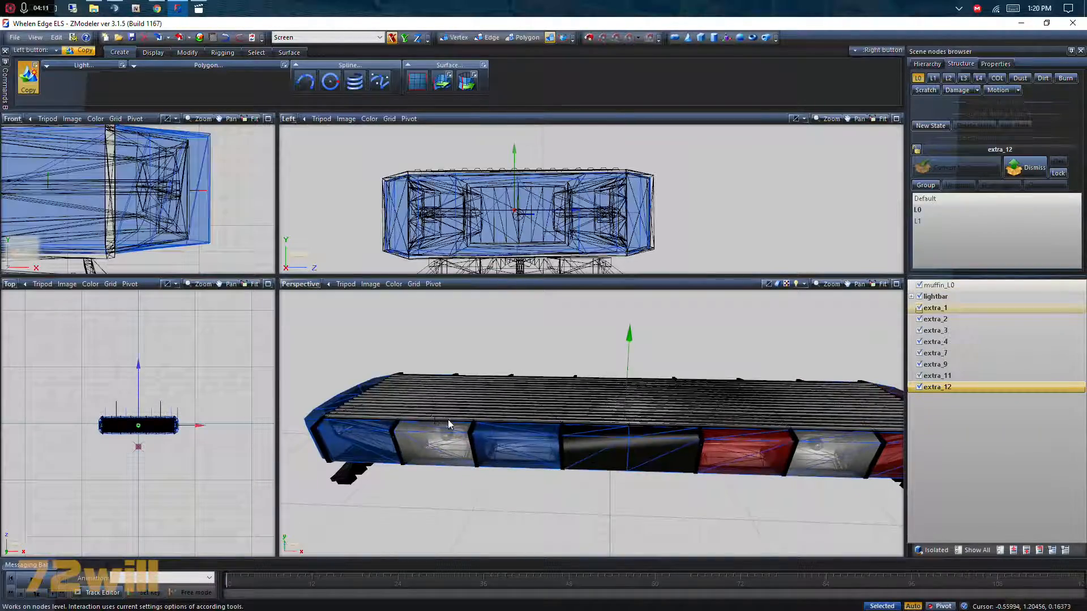
{"action": "middle_click_drag", "start_coordinate": [447, 425], "coordinate": [469, 413]}
{"action": "scroll", "coordinate": [563, 261], "scroll_direction": "down", "scroll_amount": 3}
{"action": "middle_click_drag", "start_coordinate": [579, 330], "coordinate": [433, 346]}
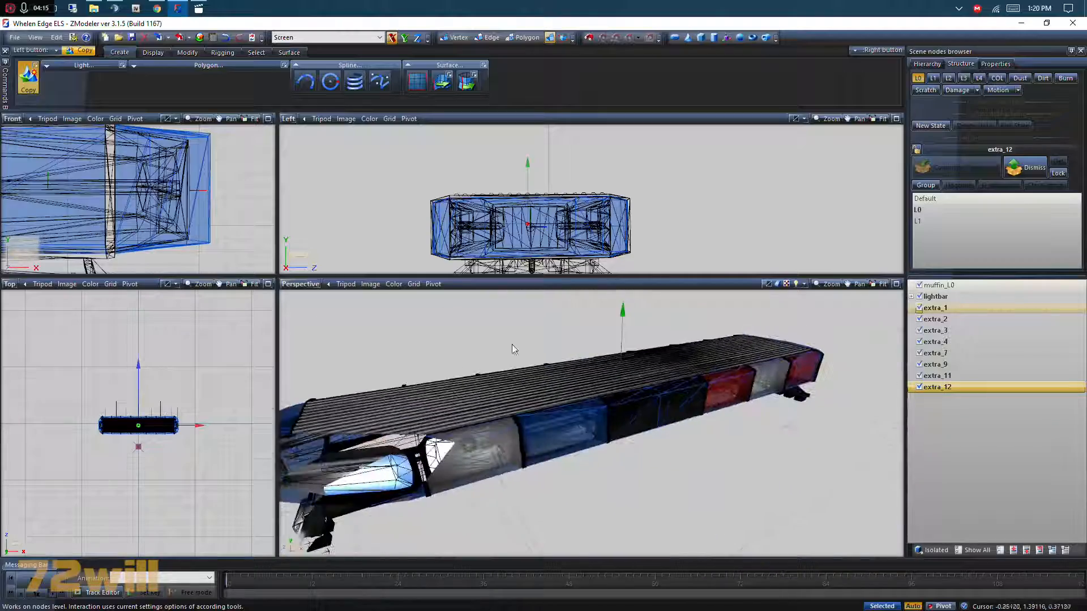
{"action": "middle_click_drag", "start_coordinate": [812, 387], "coordinate": [609, 399]}
{"action": "left_click", "coordinate": [609, 399]}
{"action": "left_click", "coordinate": [28, 82]}
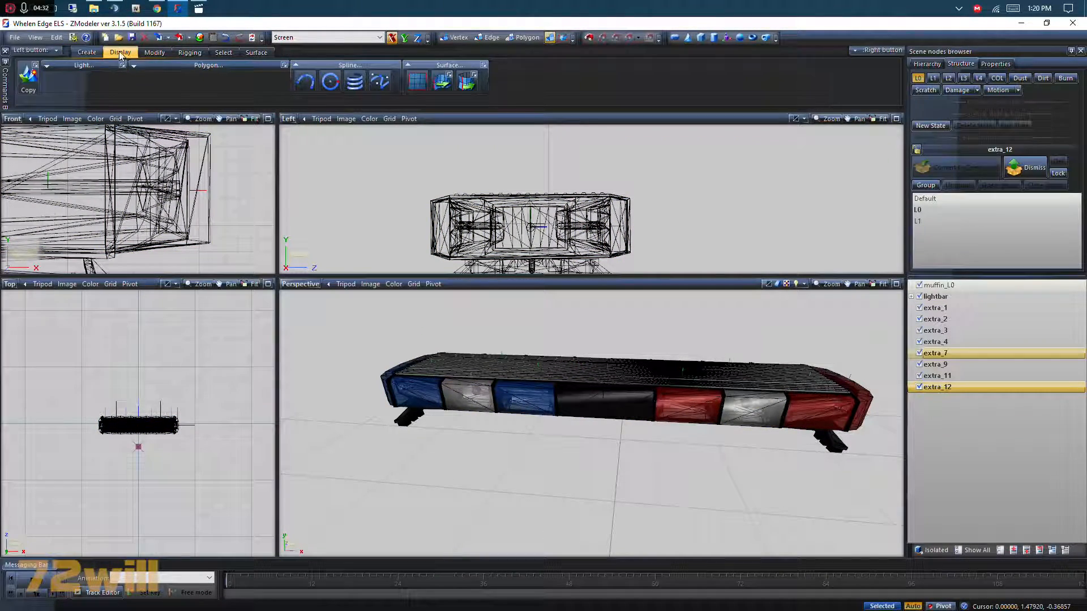